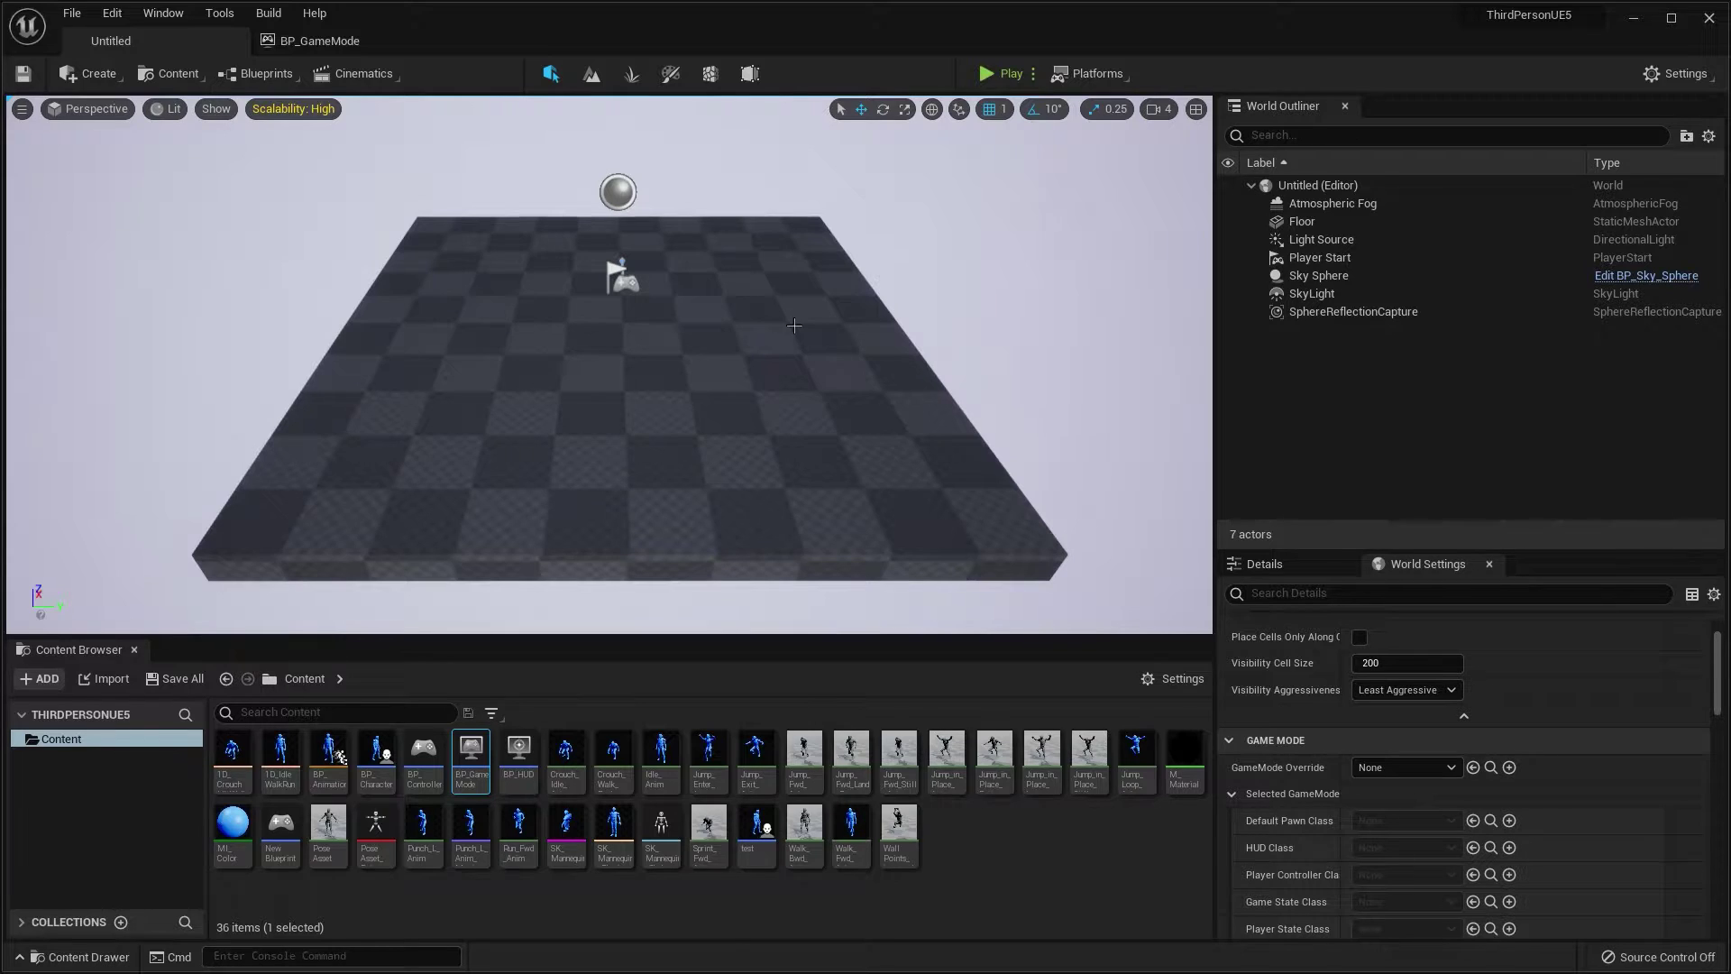
right_click(986, 840)
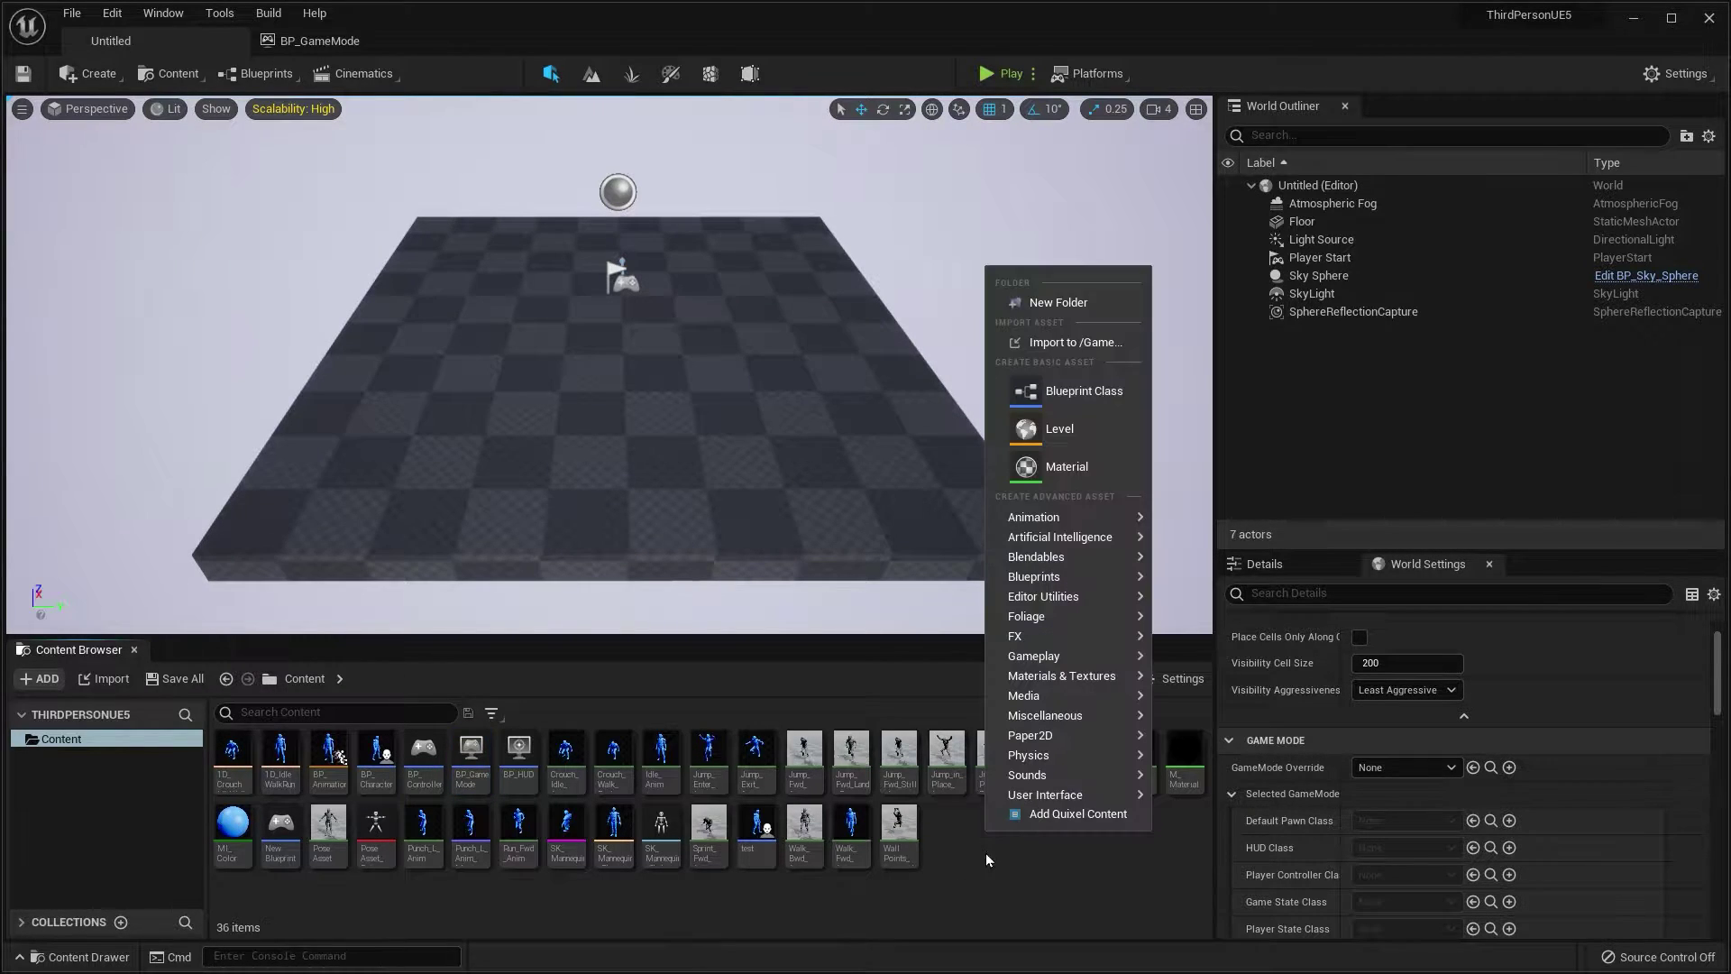
left_click(1083, 393)
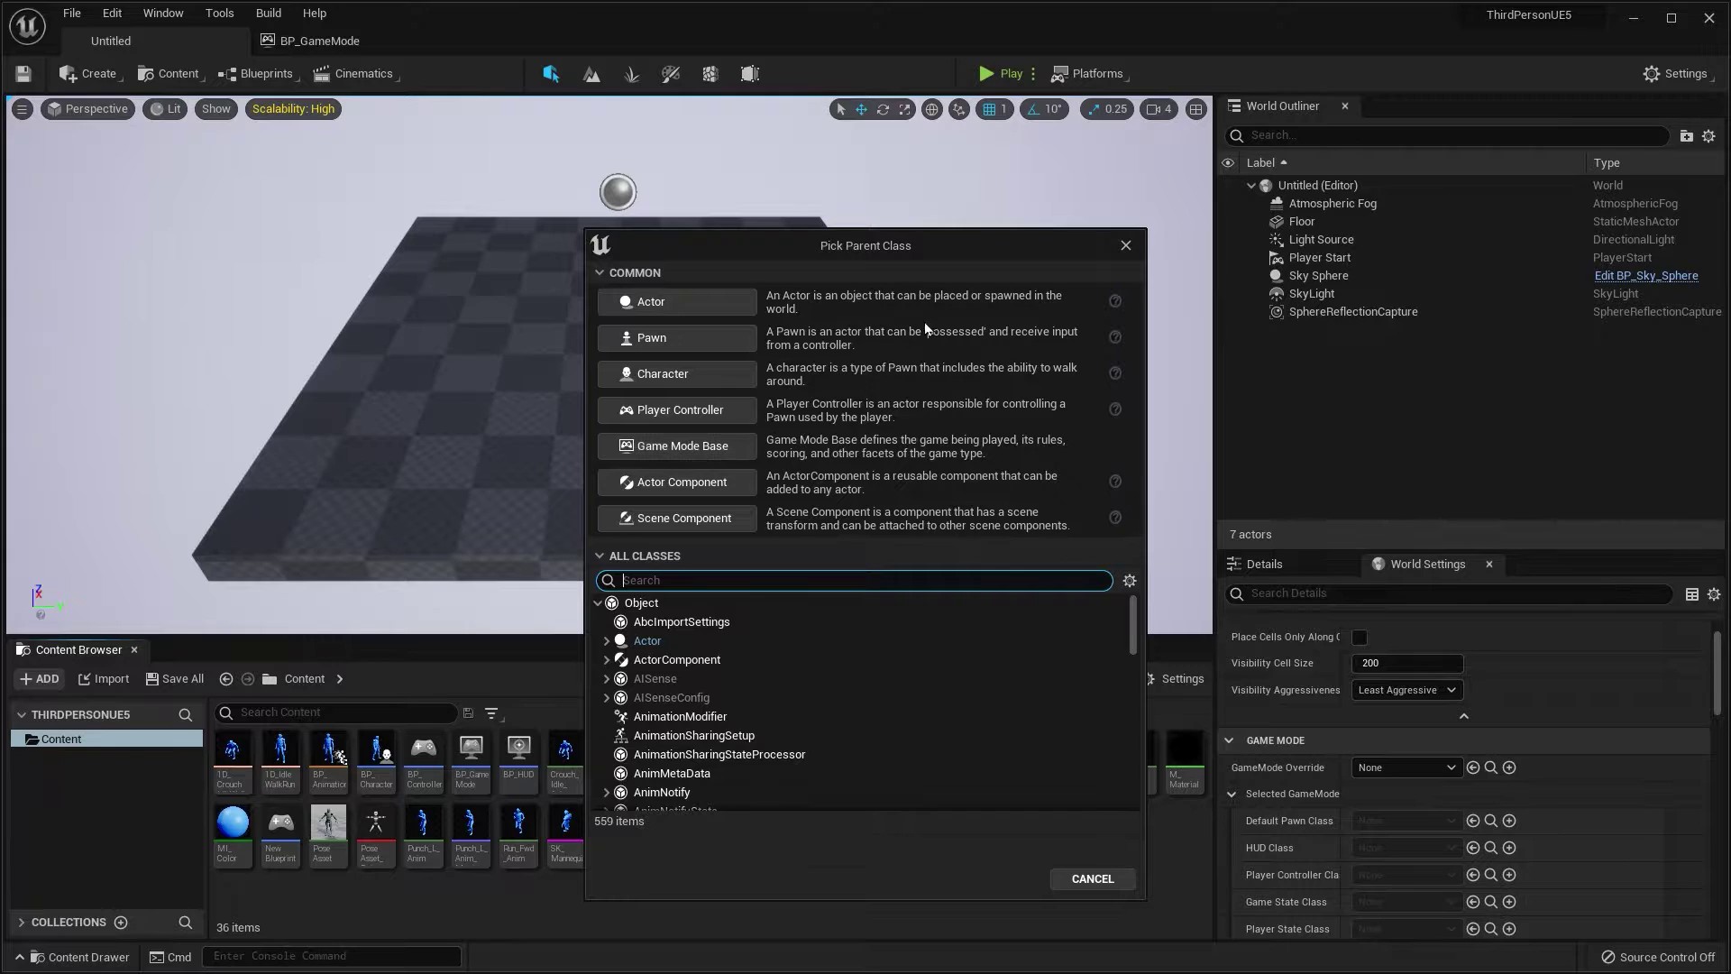
left_click(1125, 247)
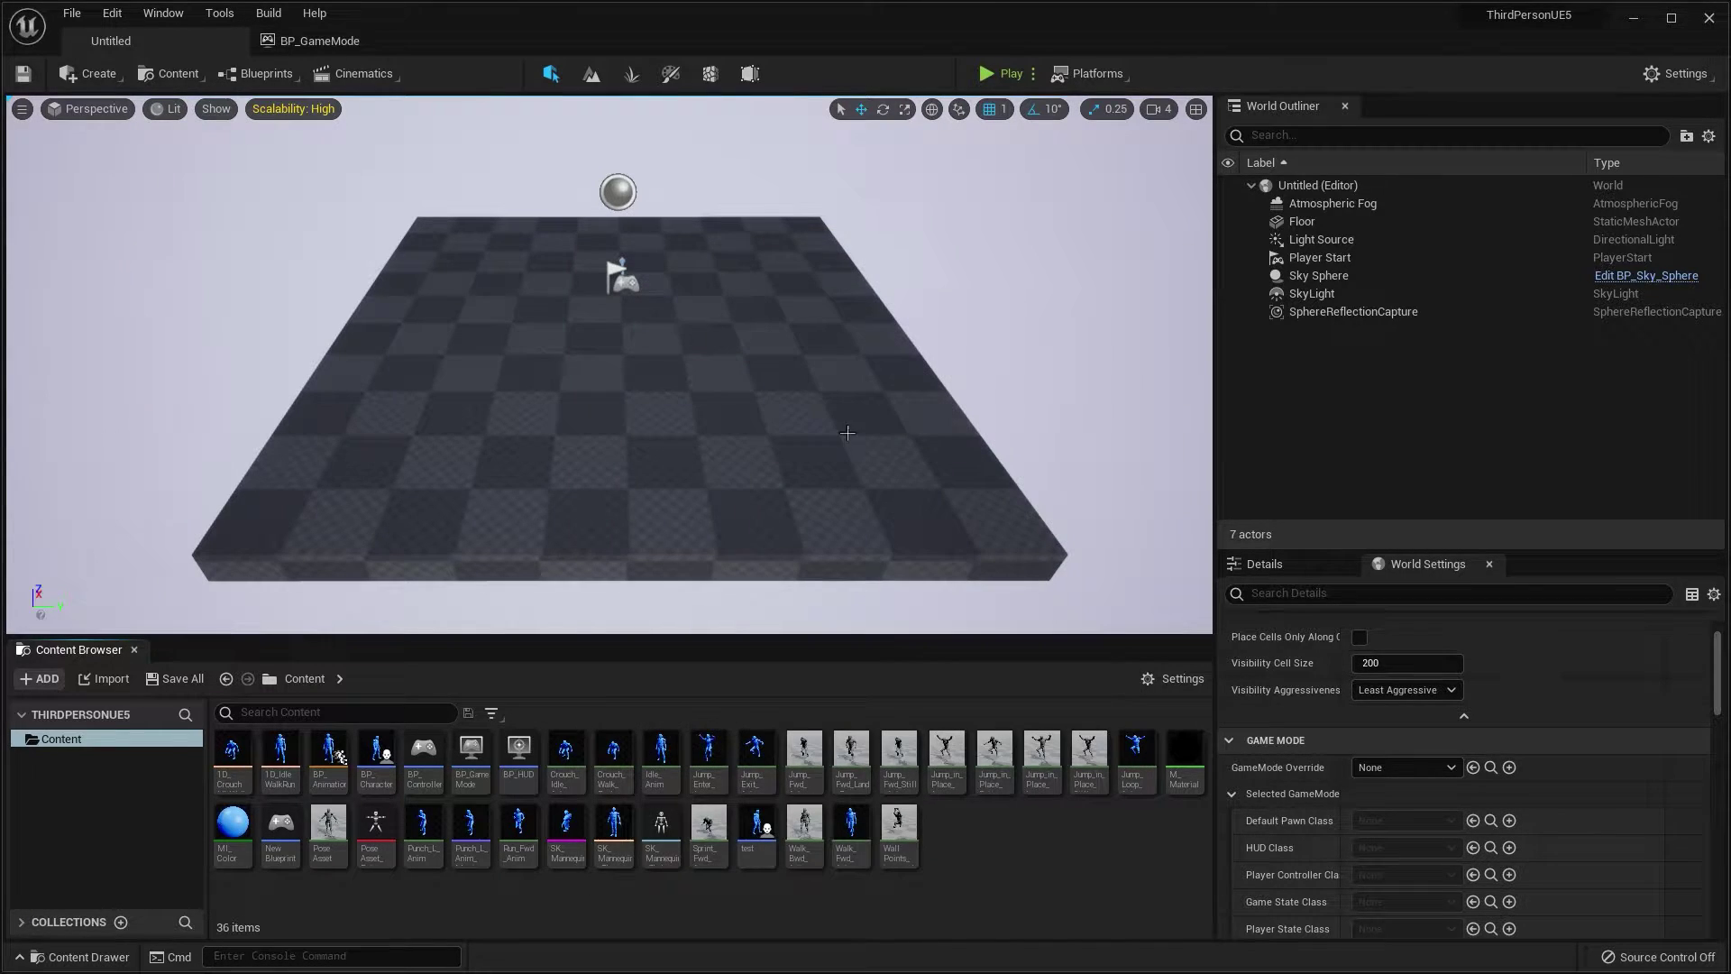
Open BP_GameMode, then create a new Blueprint class based on Game Mode Base
double_click(485, 765)
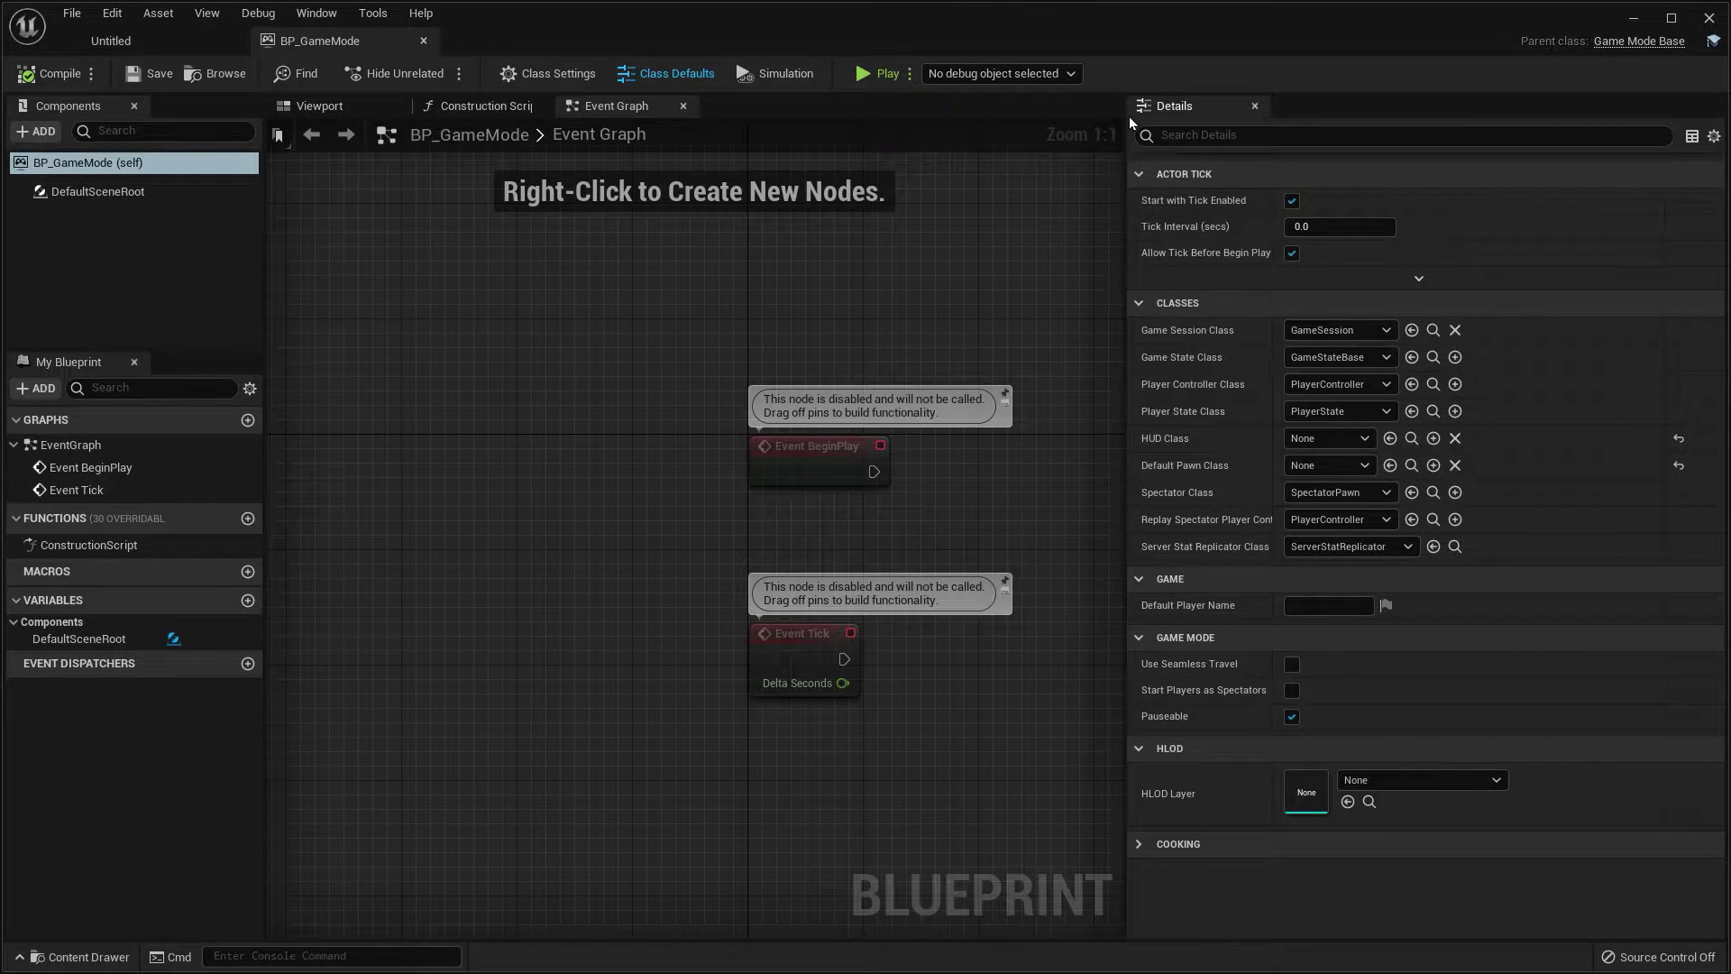
left_click(135, 40)
right_click(988, 866)
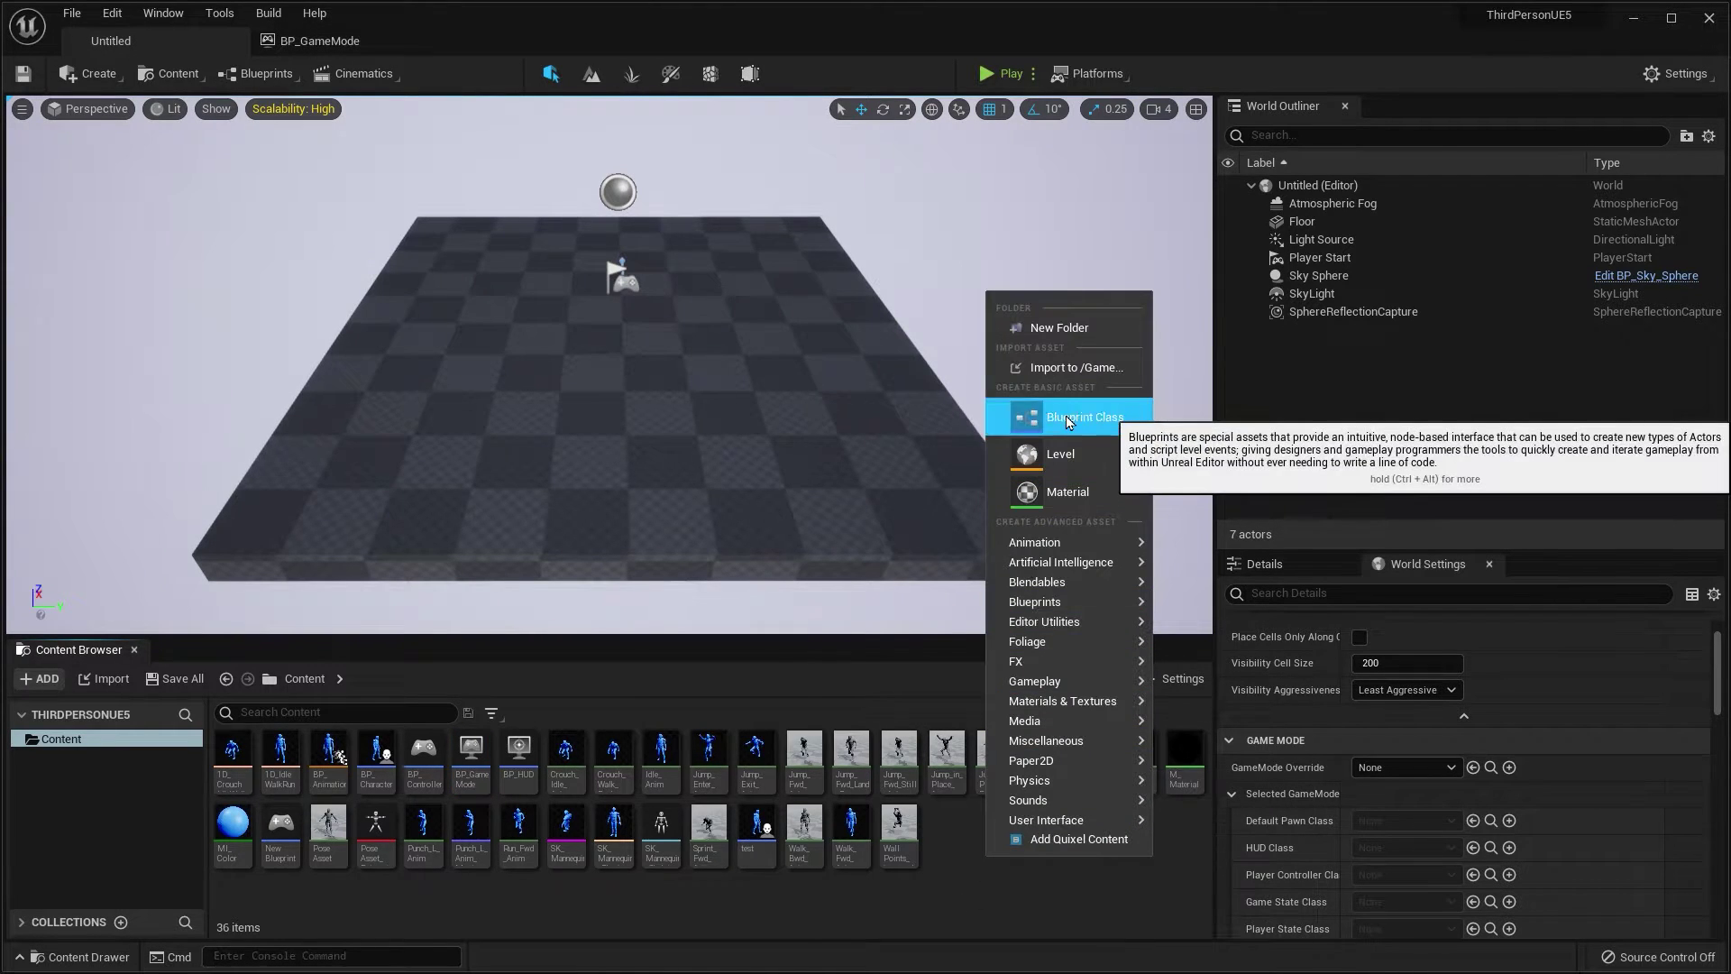
left_click(1066, 415)
left_click(651, 442)
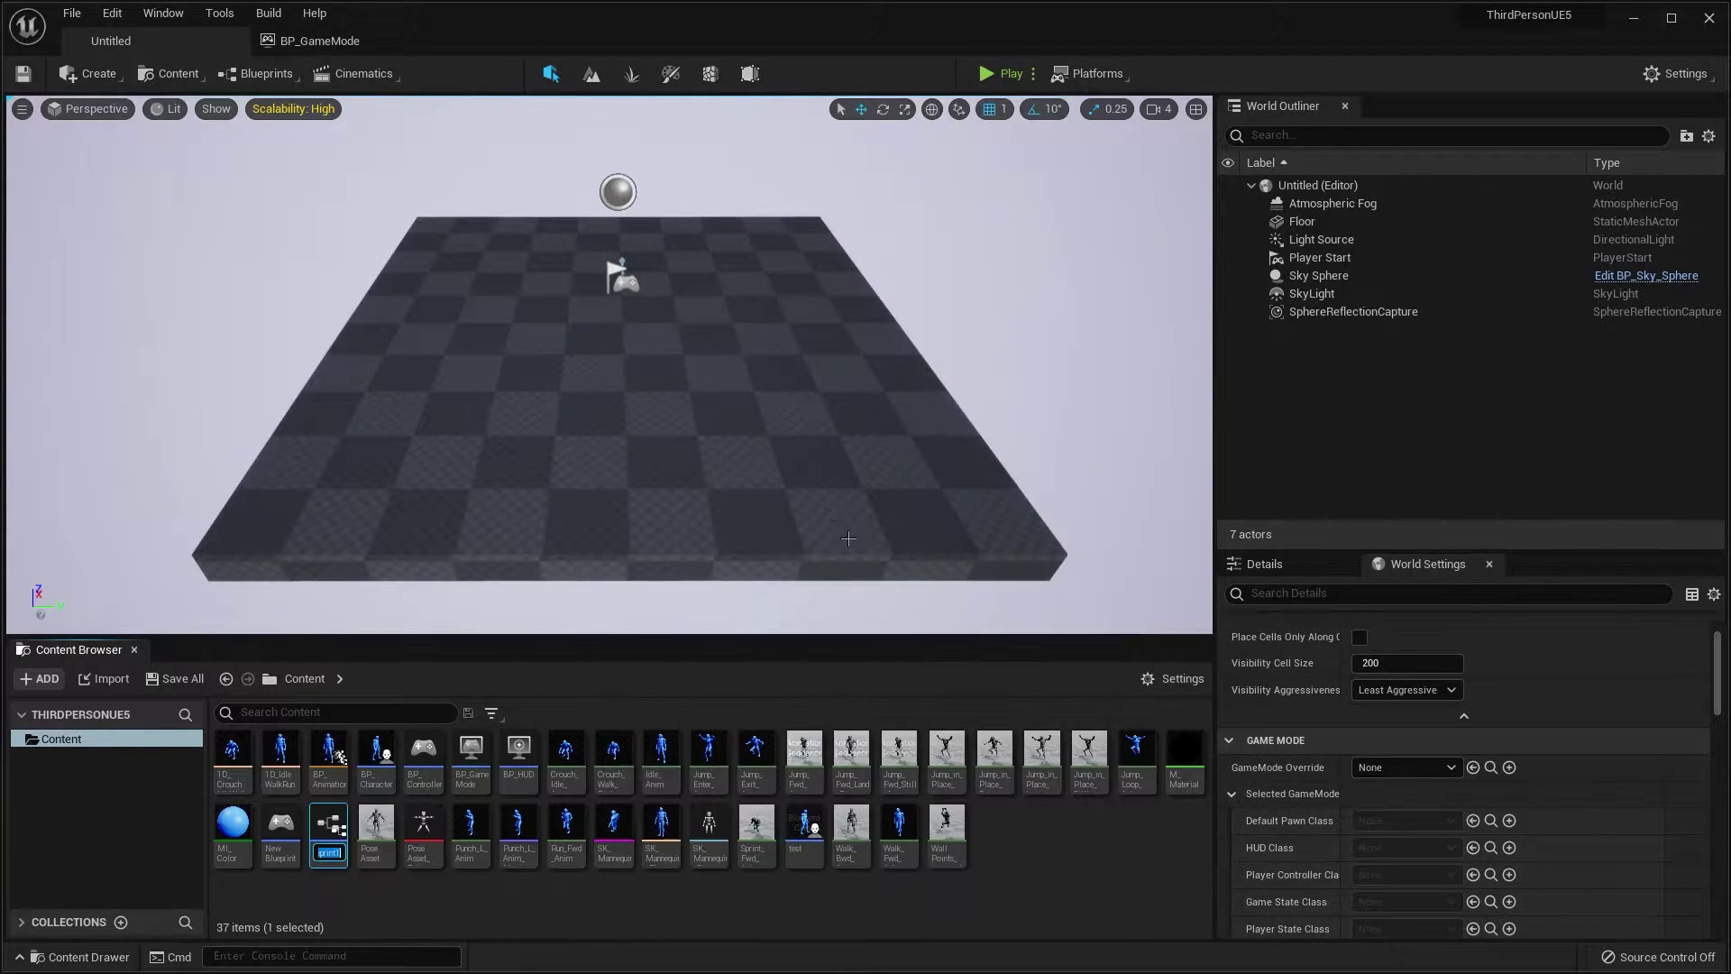
Open NewBlueprint1, then switch back to the BP_GameMode editor tab
double_click(341, 841)
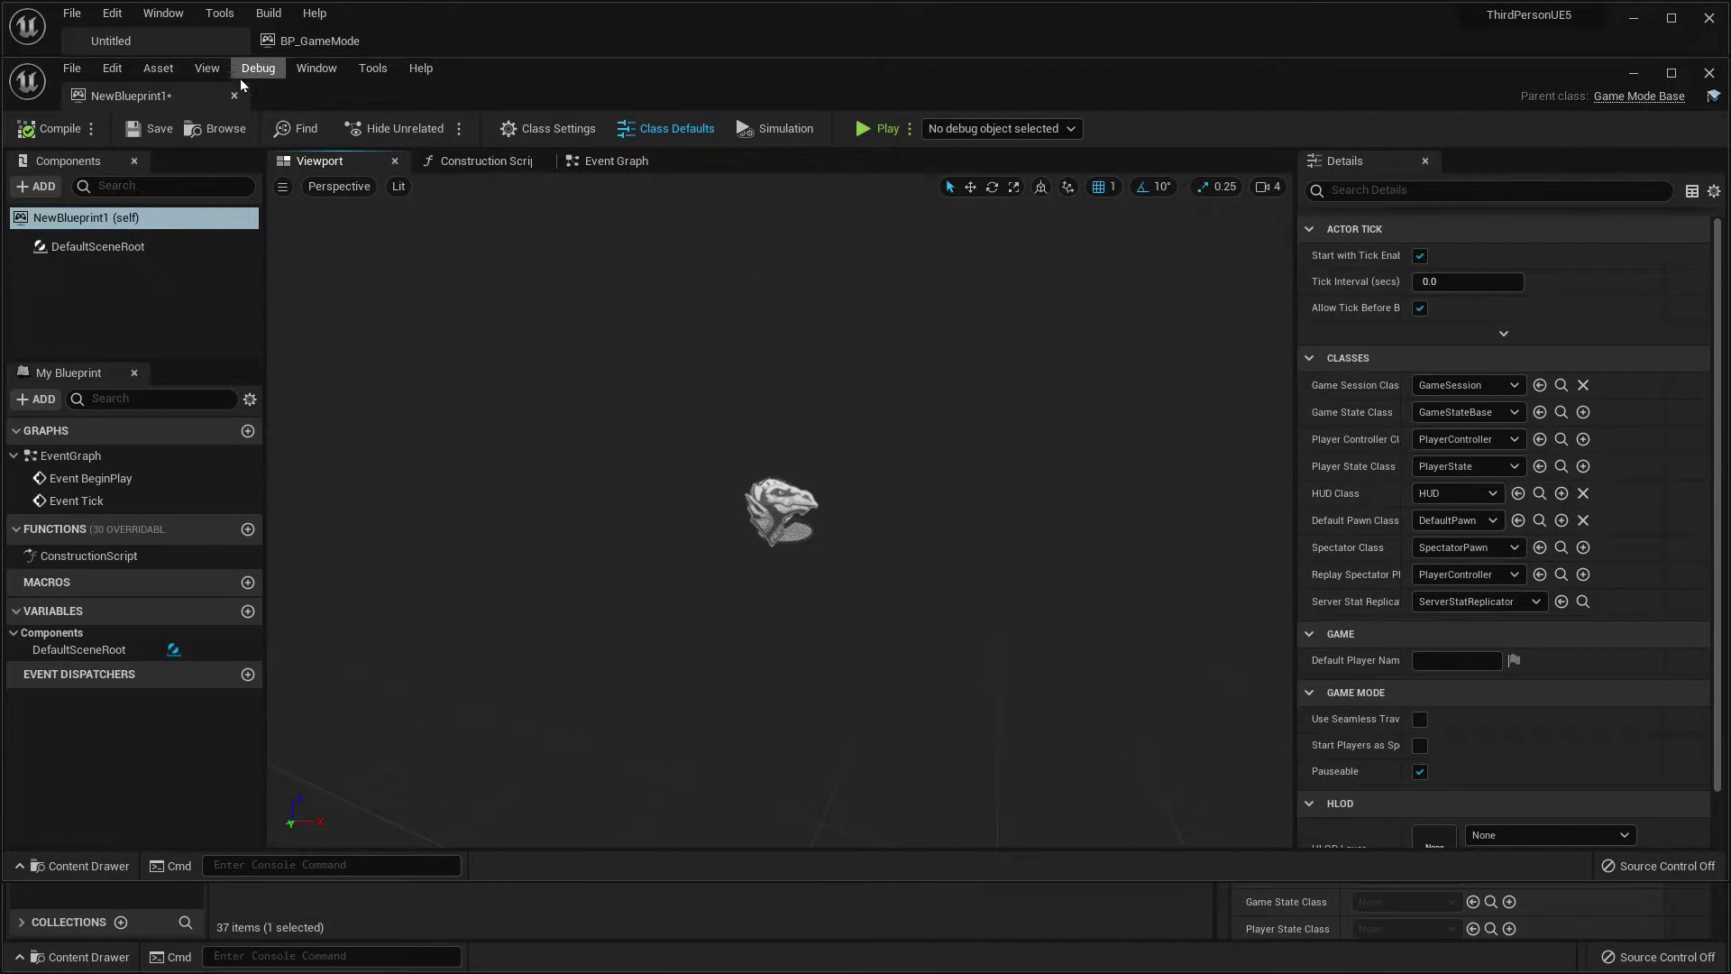
left_click(291, 48)
left_click(291, 43)
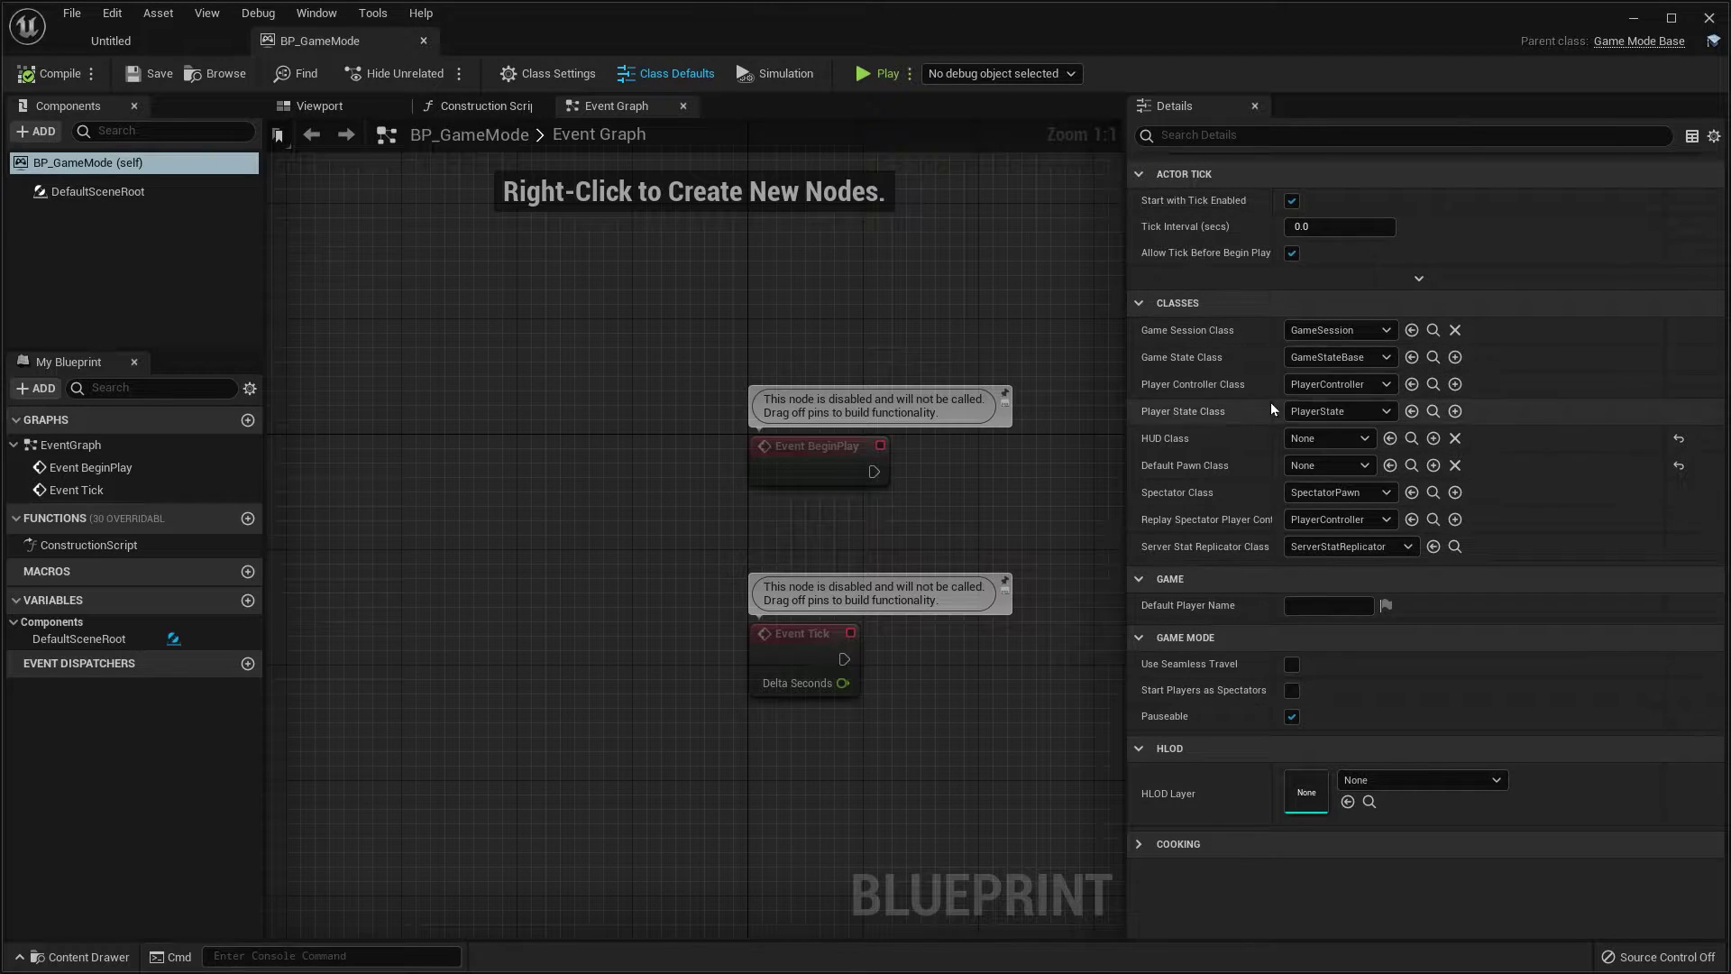
In BP_GameMode's class defaults, set Player Controller Class to BP_Controller and Default Pawn Class to BP_Character
mouse_move(1126, 268)
left_mouse_down()
mouse_move(1197, 269)
mouse_move(1153, 269)
left_mouse_up()
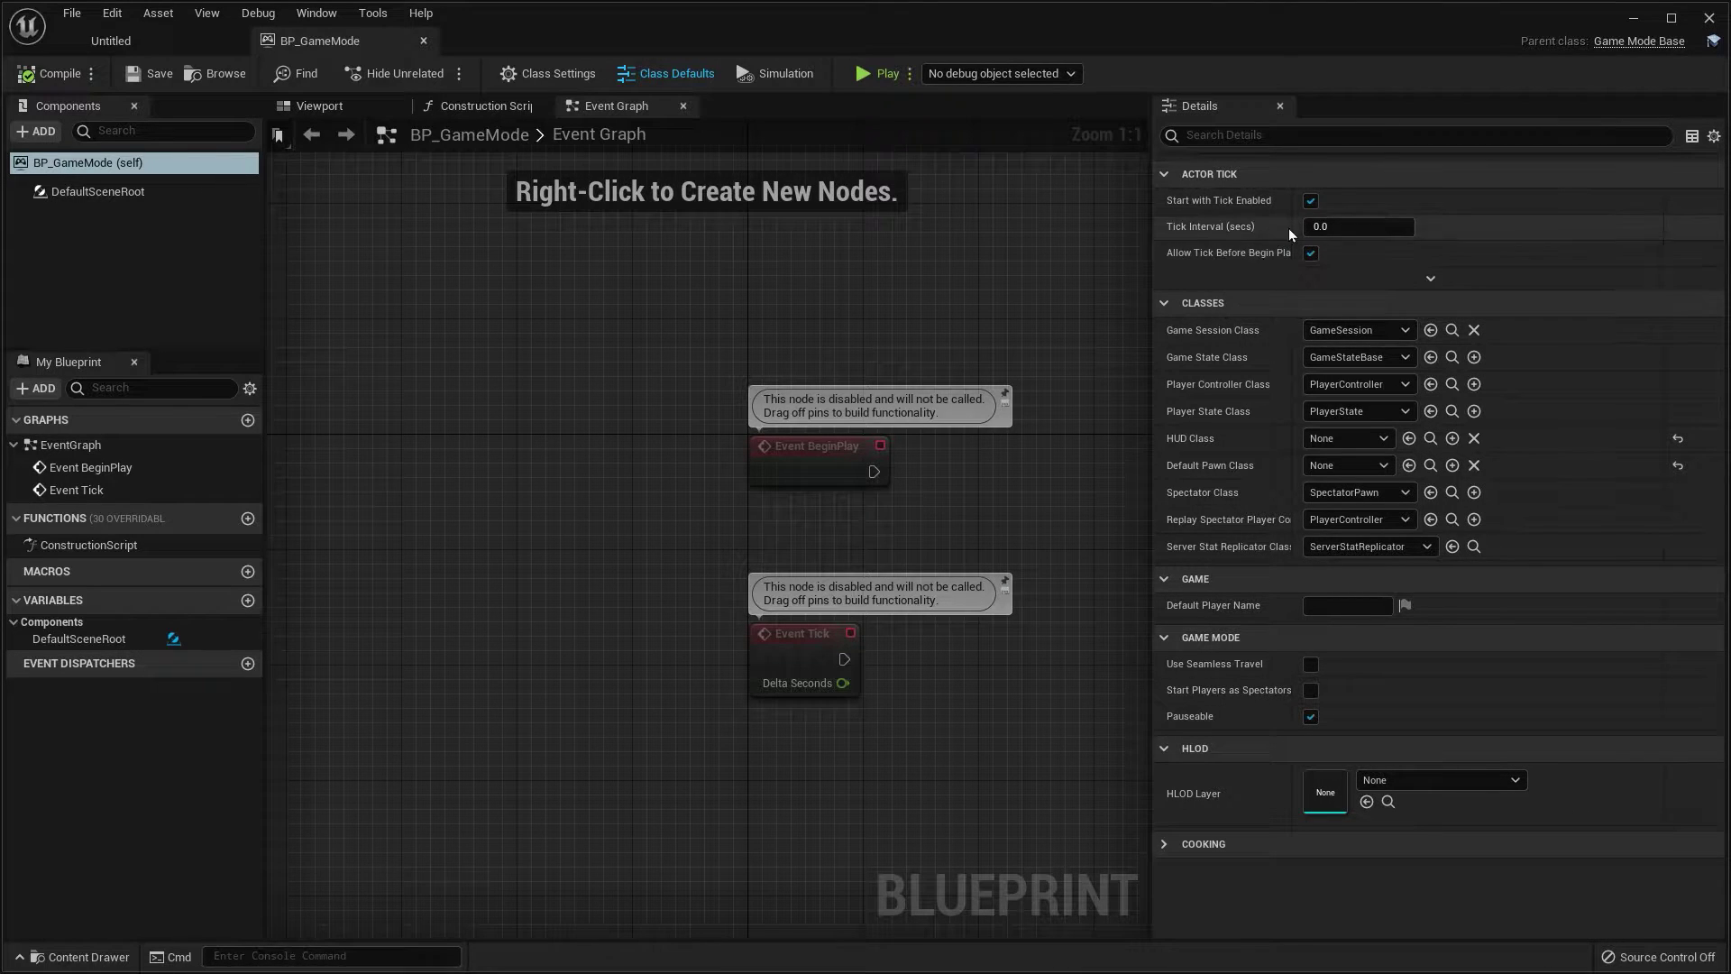
left_click(1311, 201)
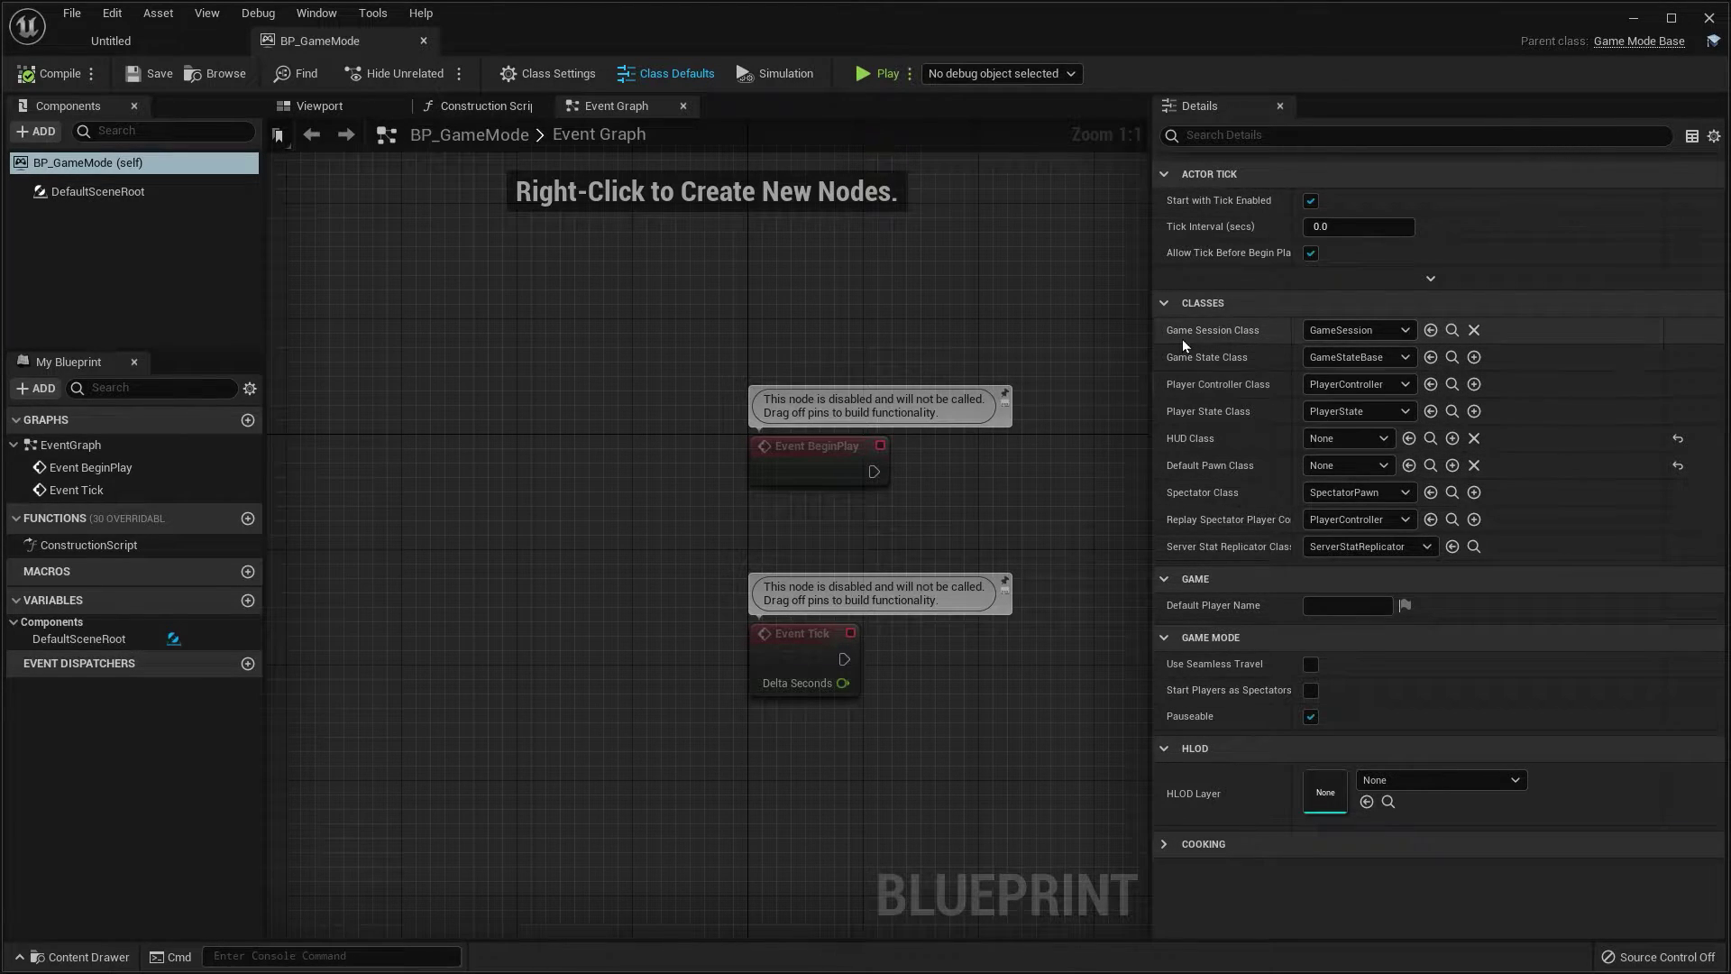
left_click(1357, 391)
left_click(1309, 382)
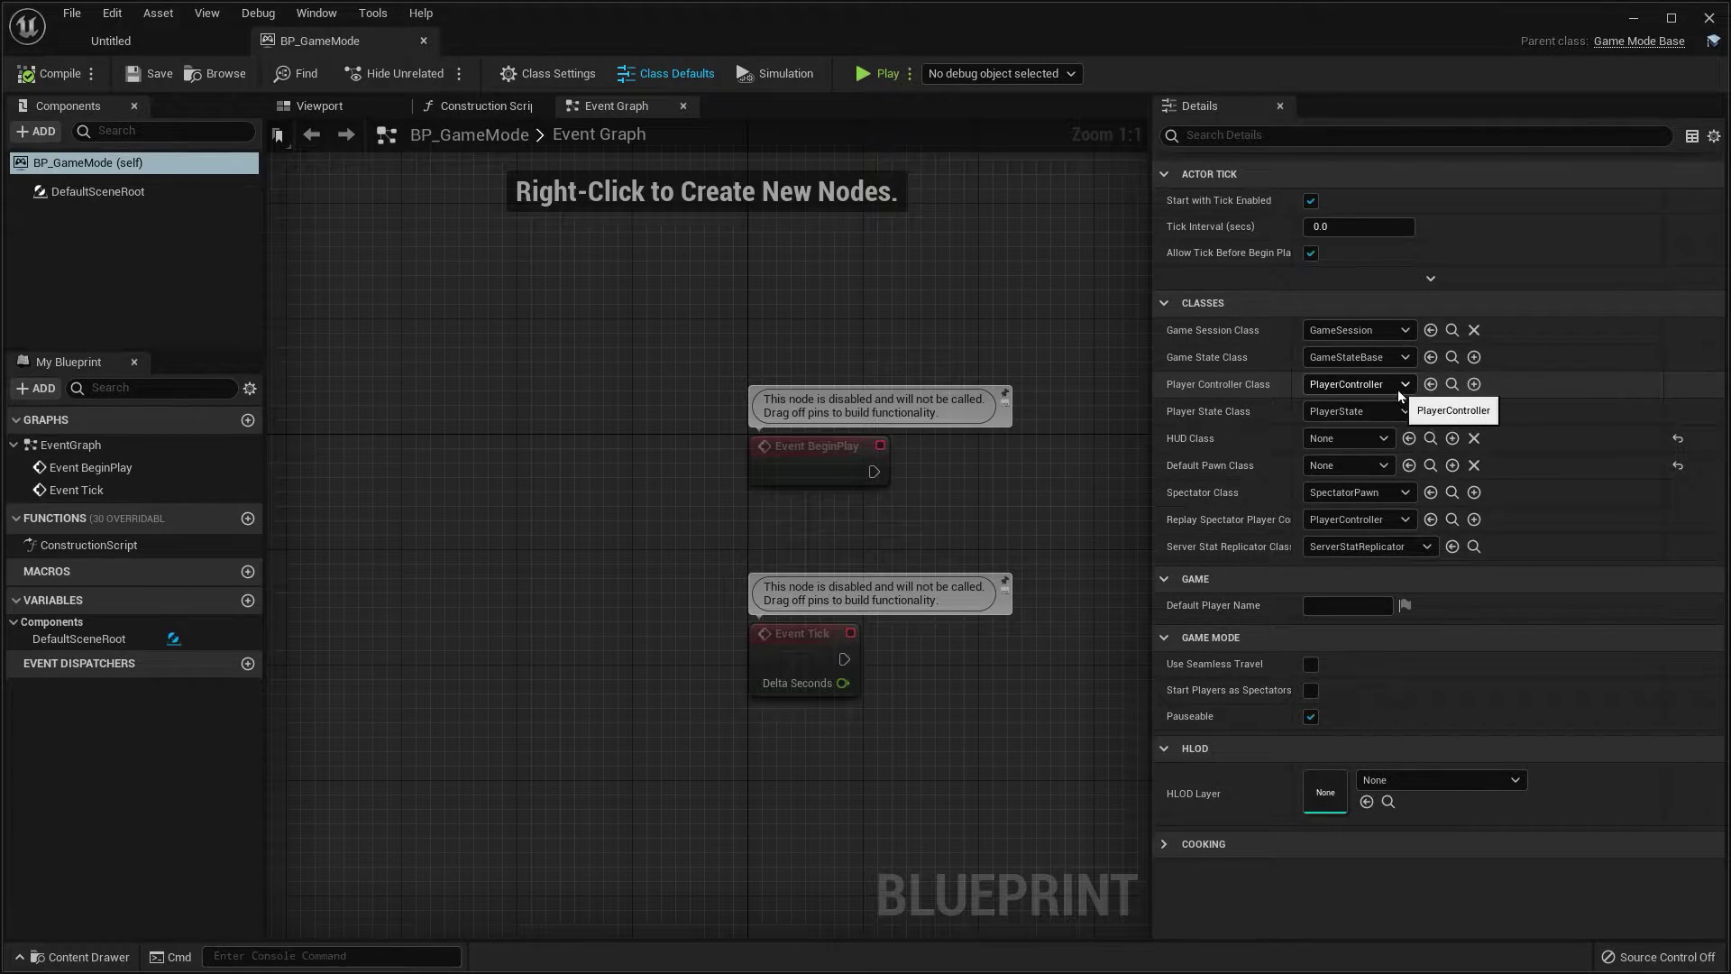
left_click(1398, 388)
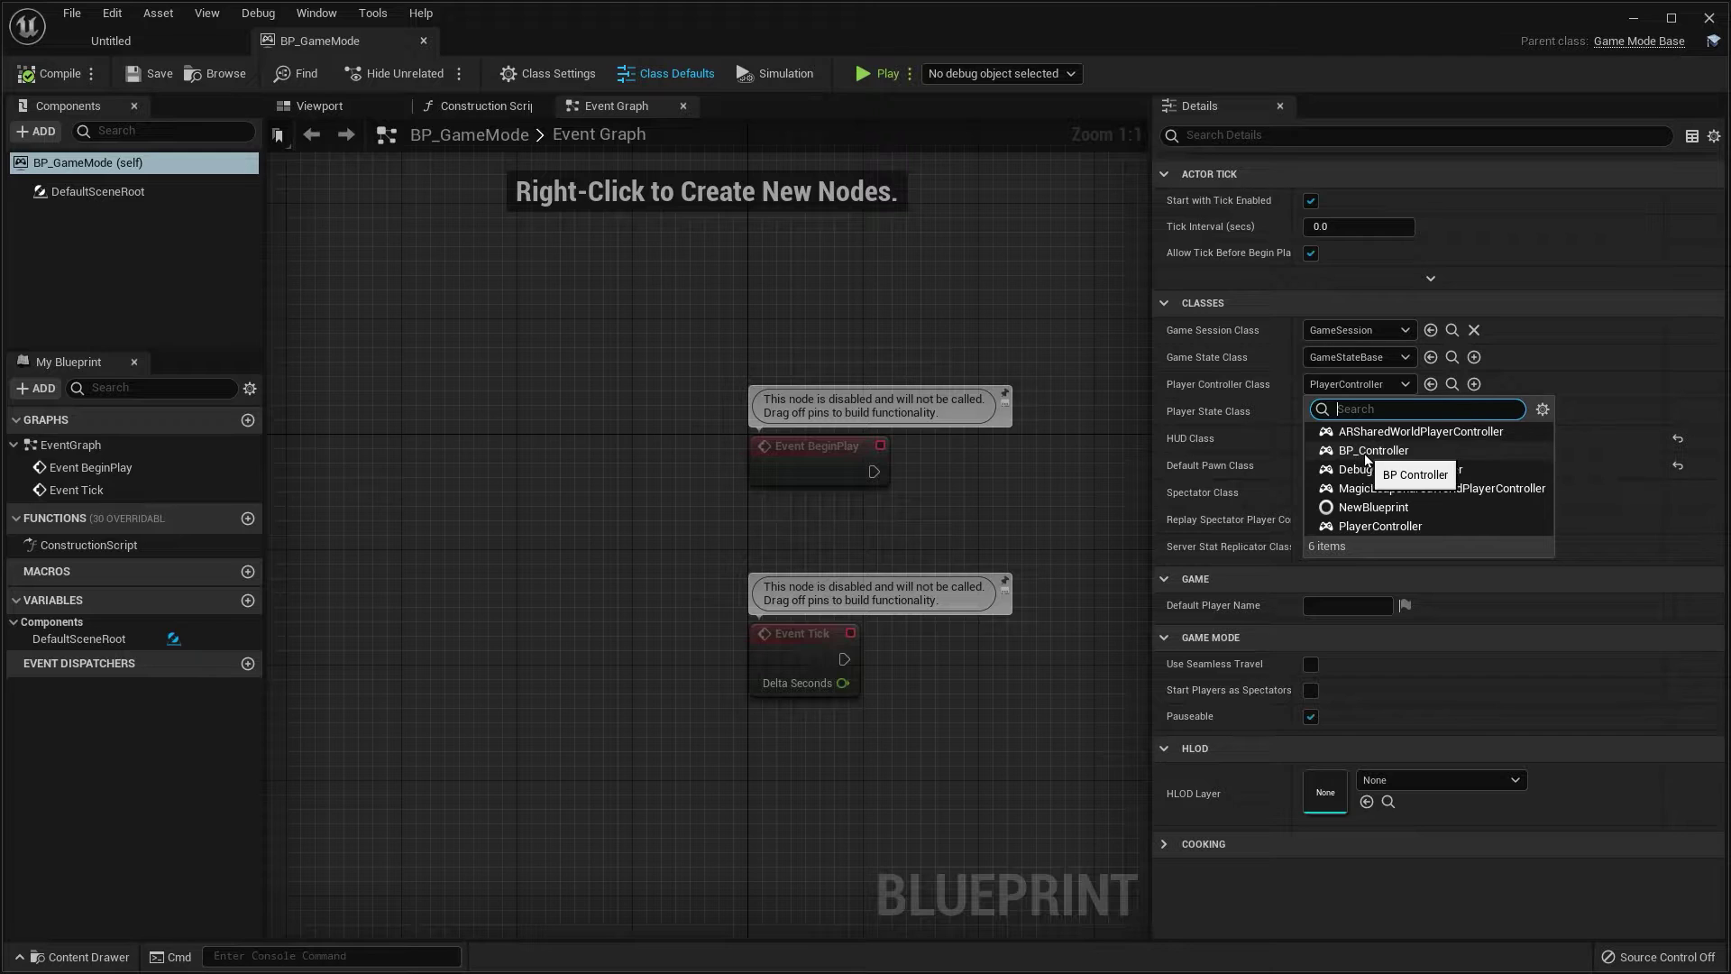
left_click(1371, 450)
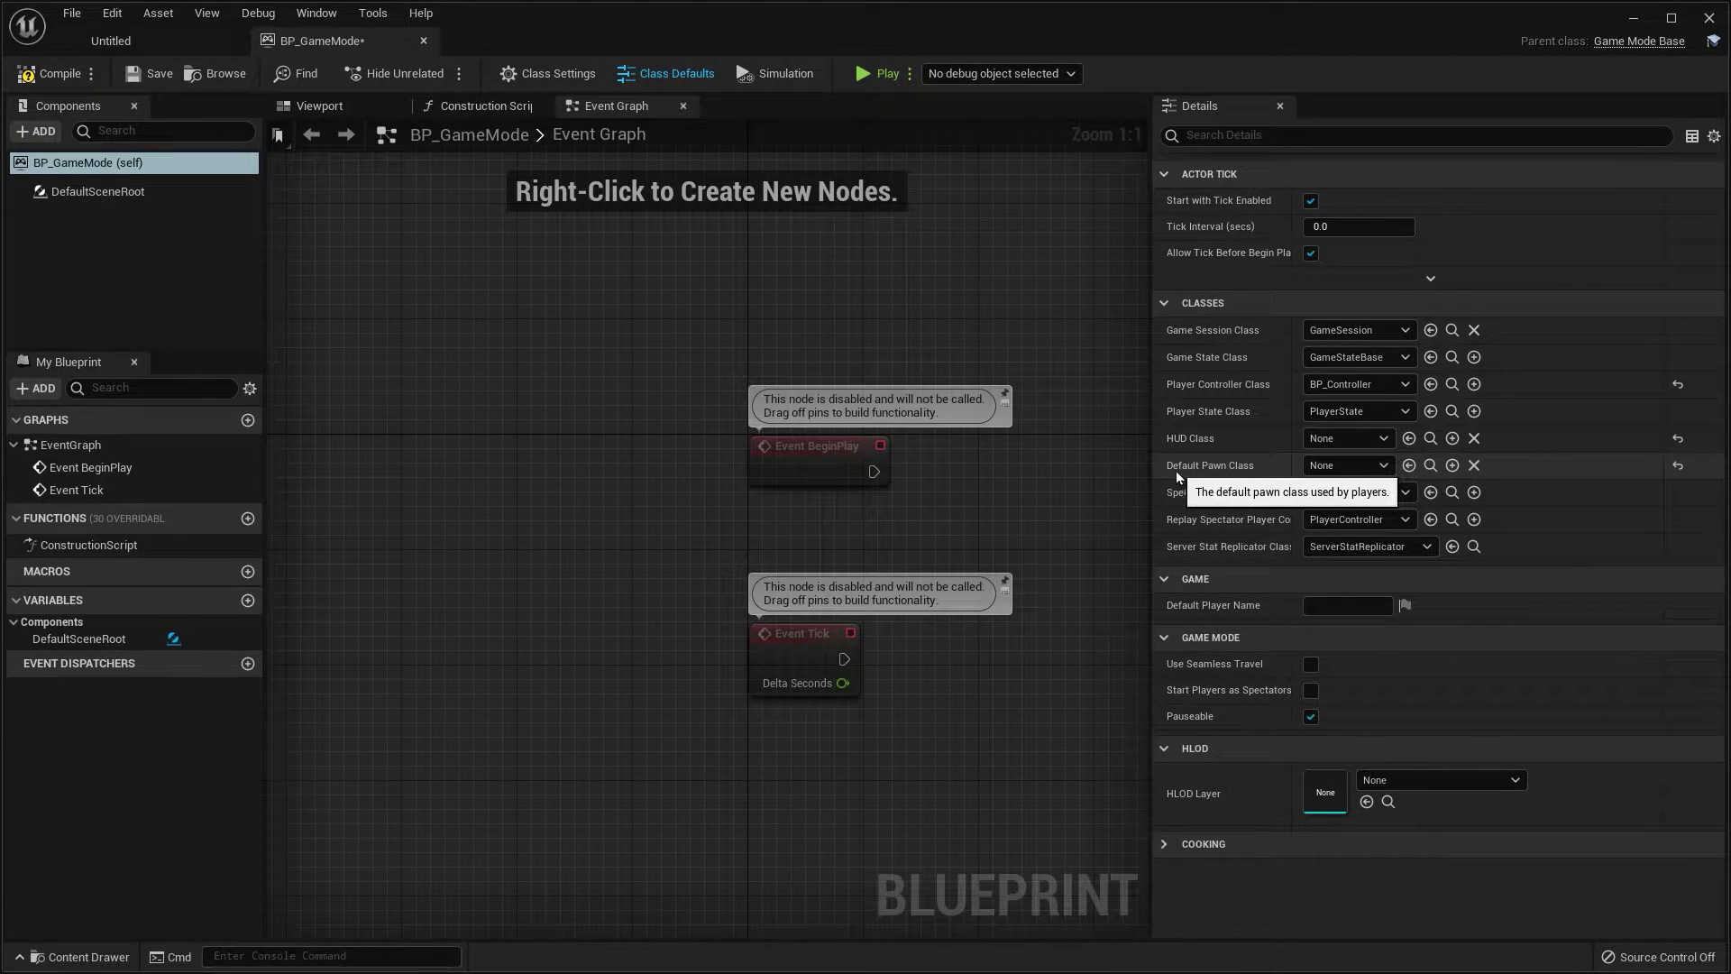
left_click(1349, 466)
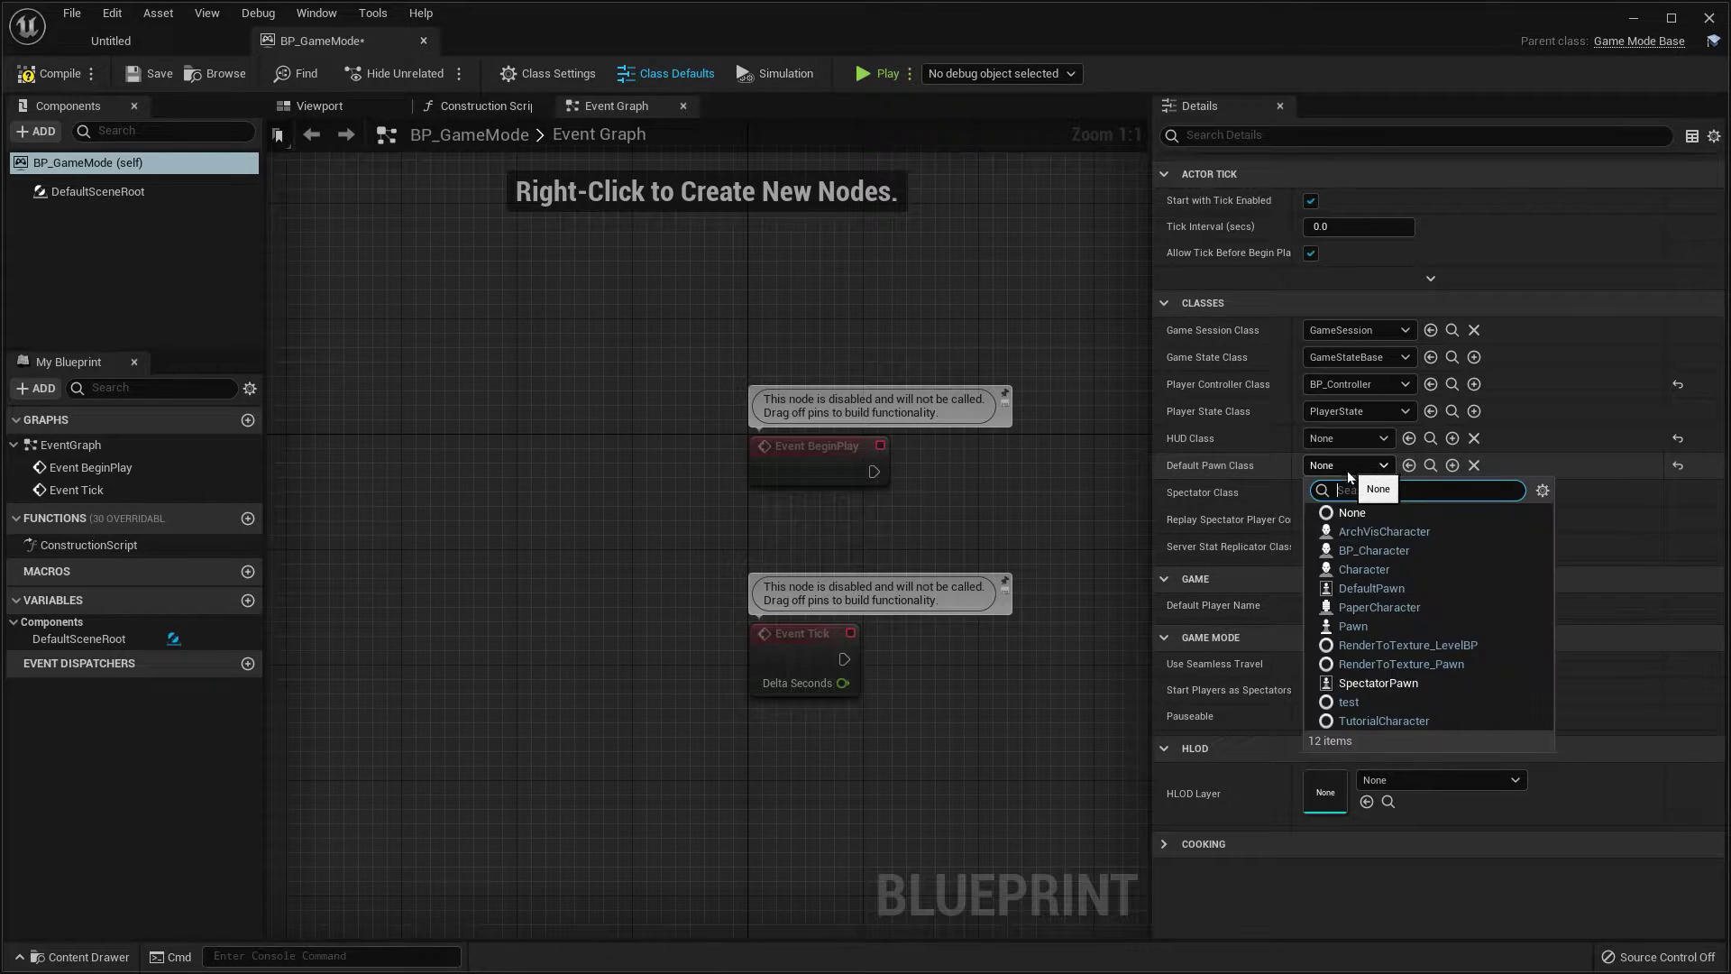
left_click(1373, 552)
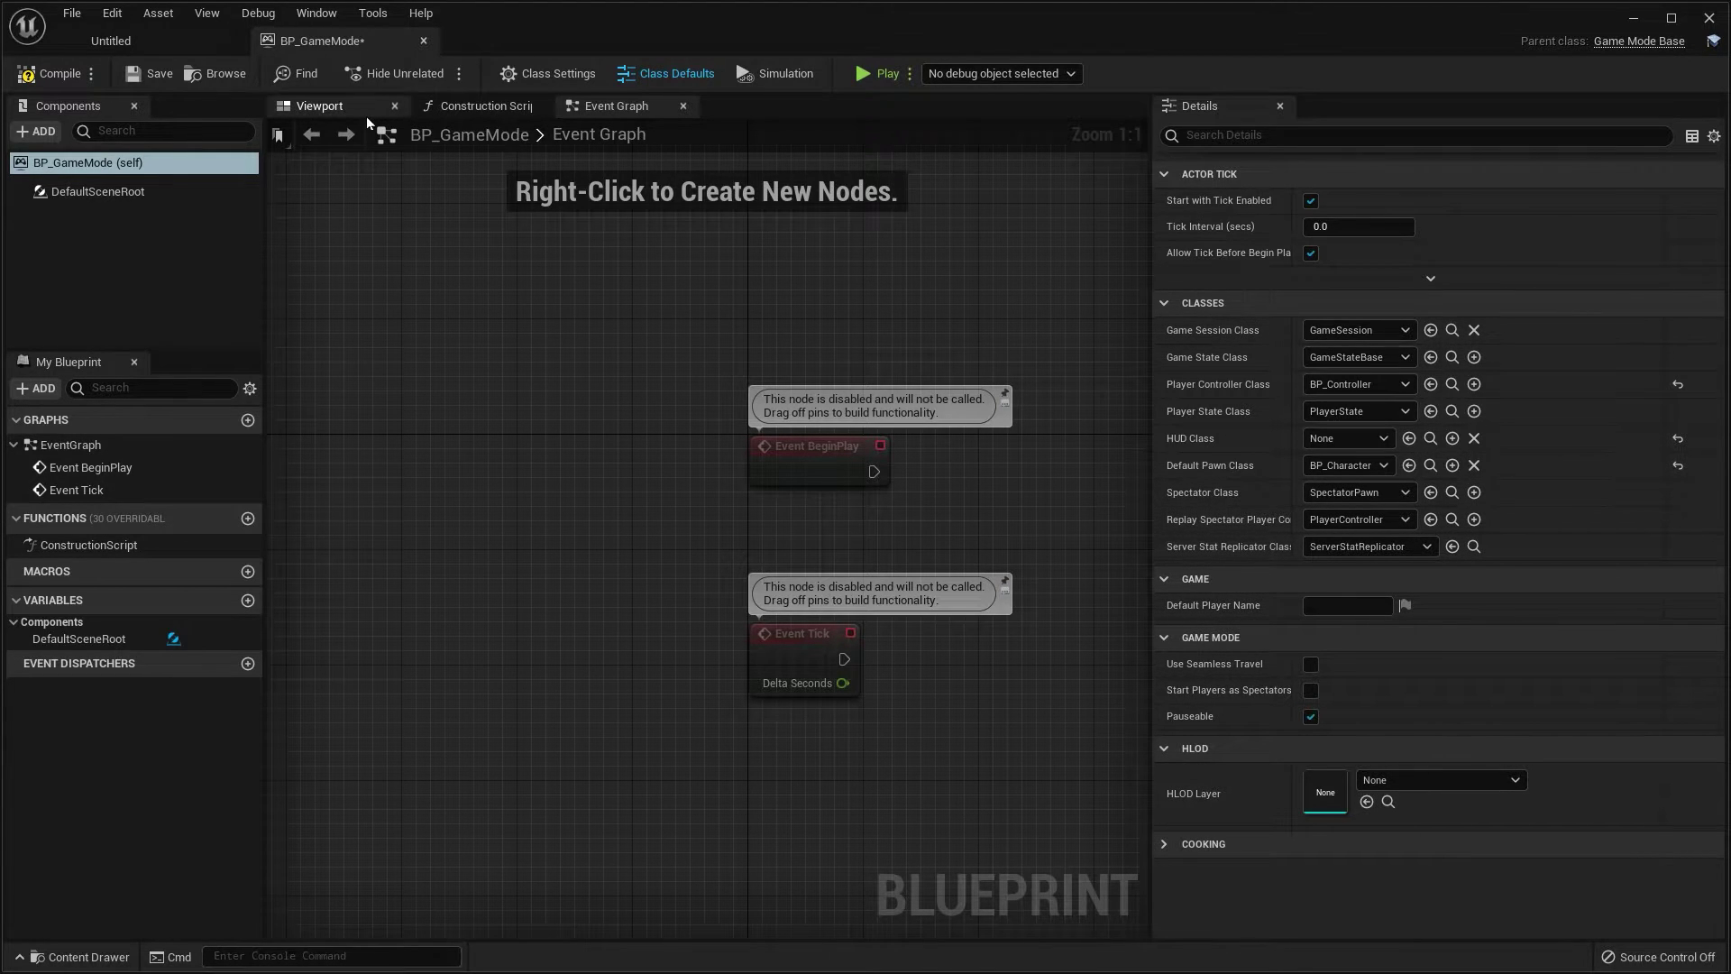
Save and close BP_GameMode, then start a test play of the level
left_click(150, 76)
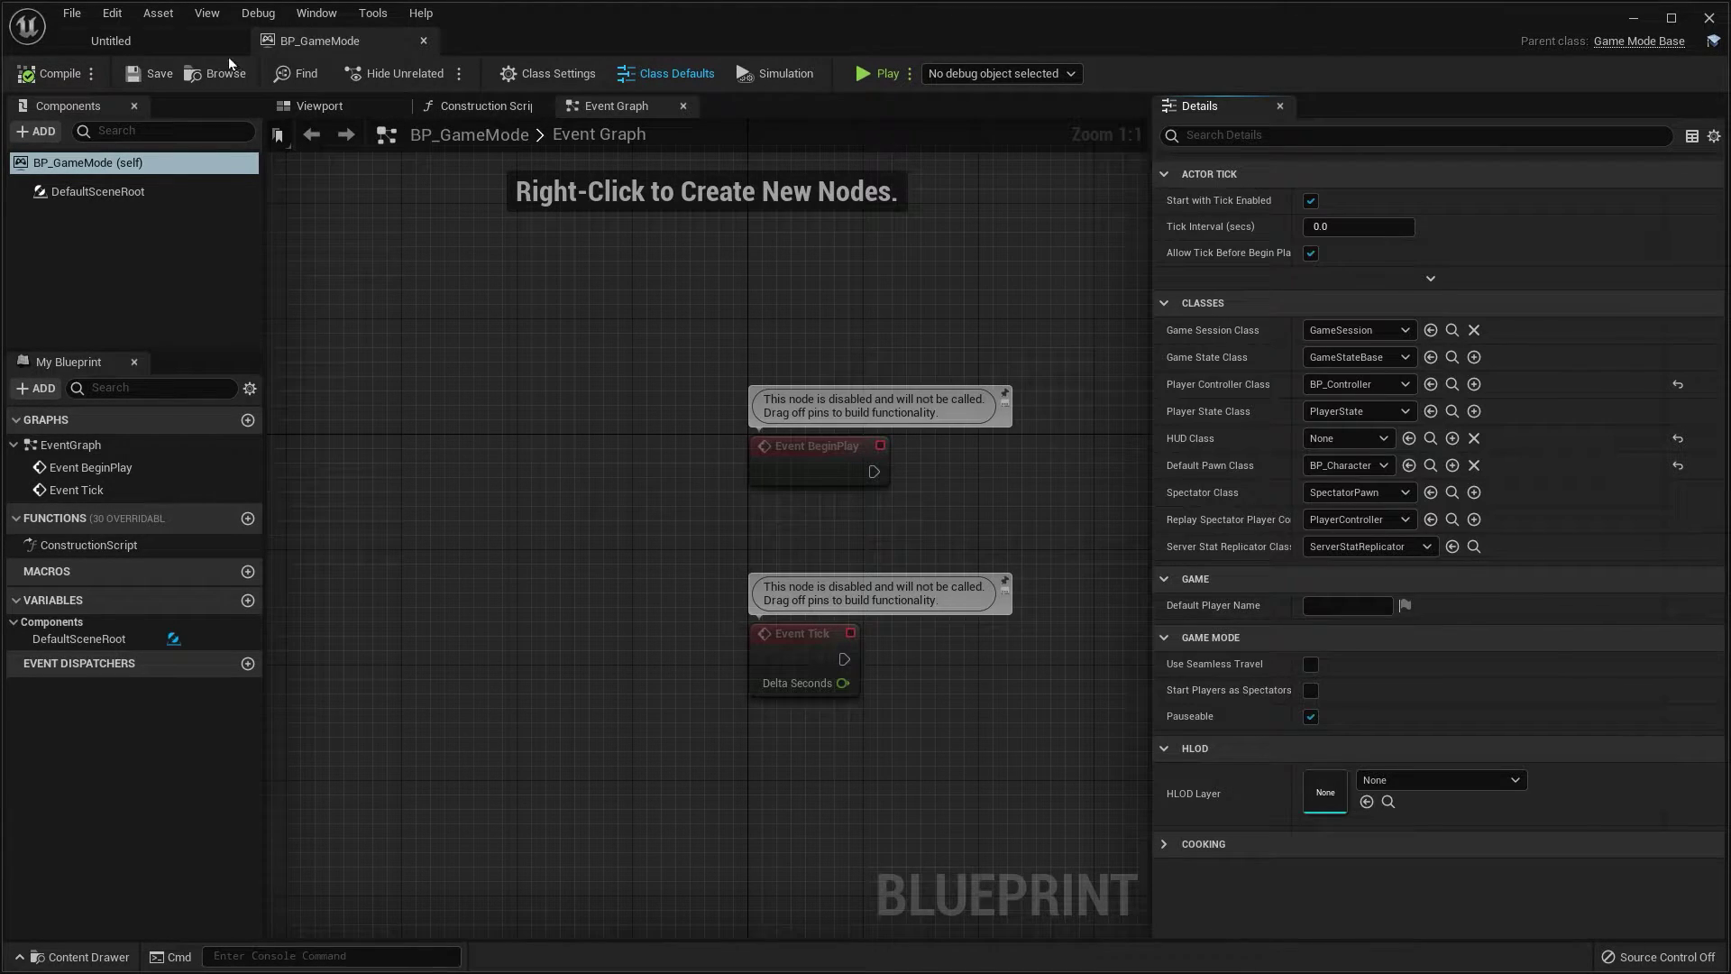
left_click(424, 41)
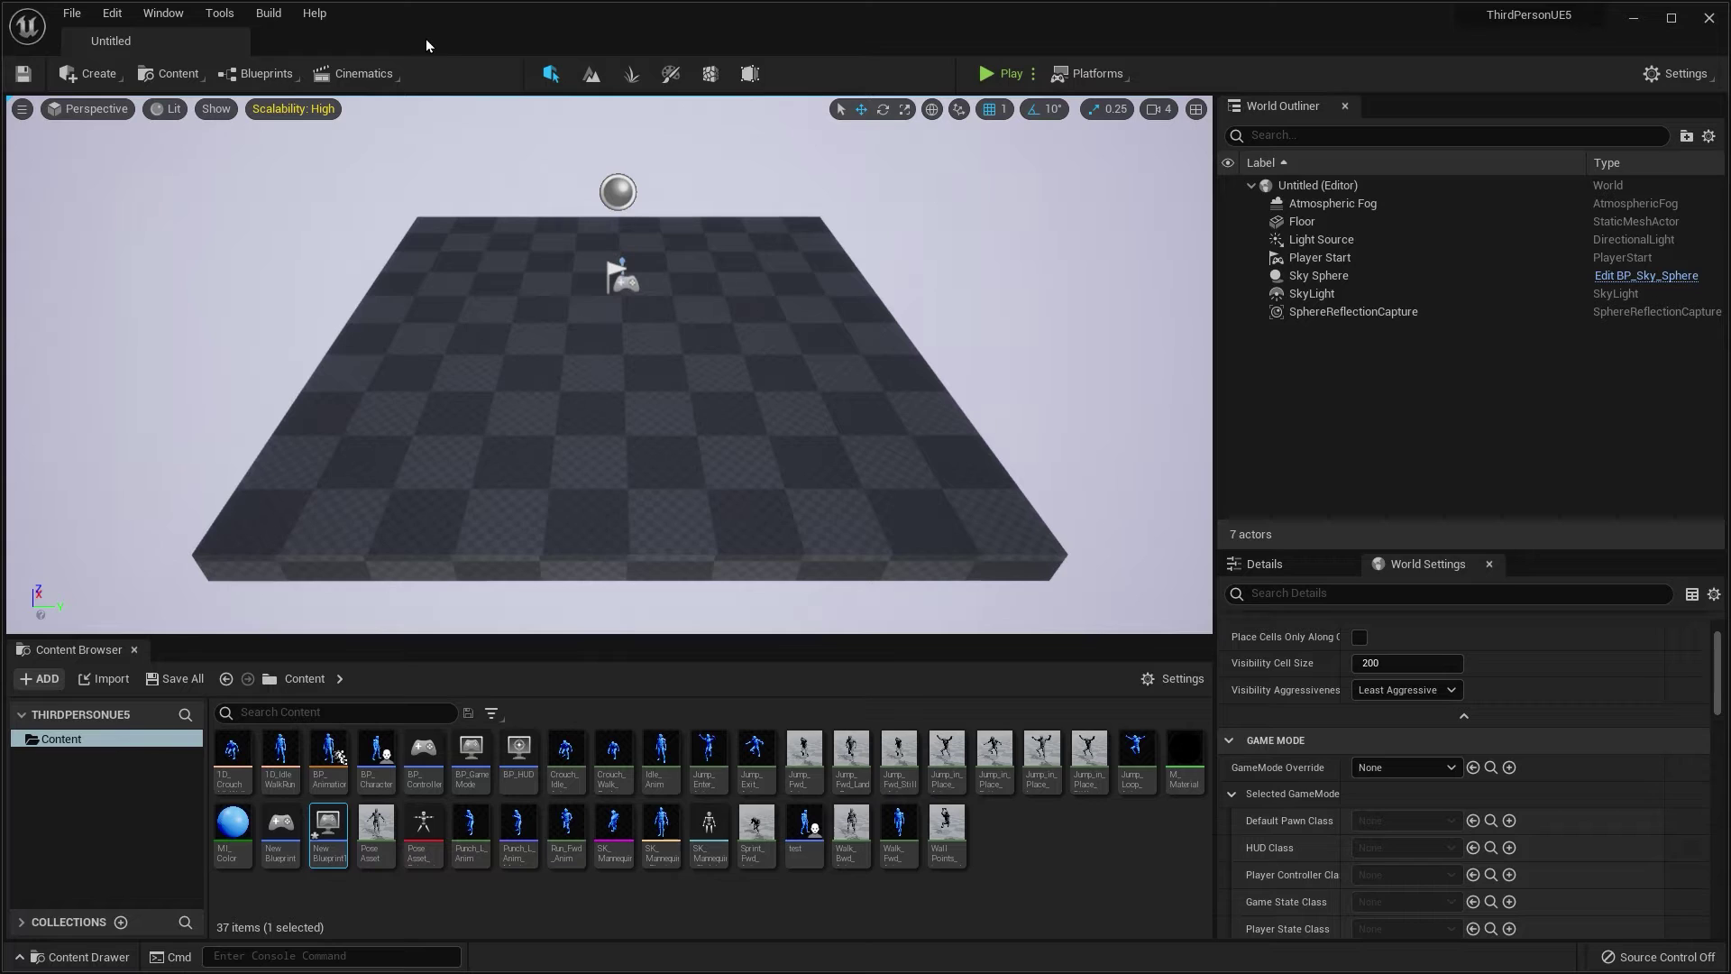
left_click(997, 75)
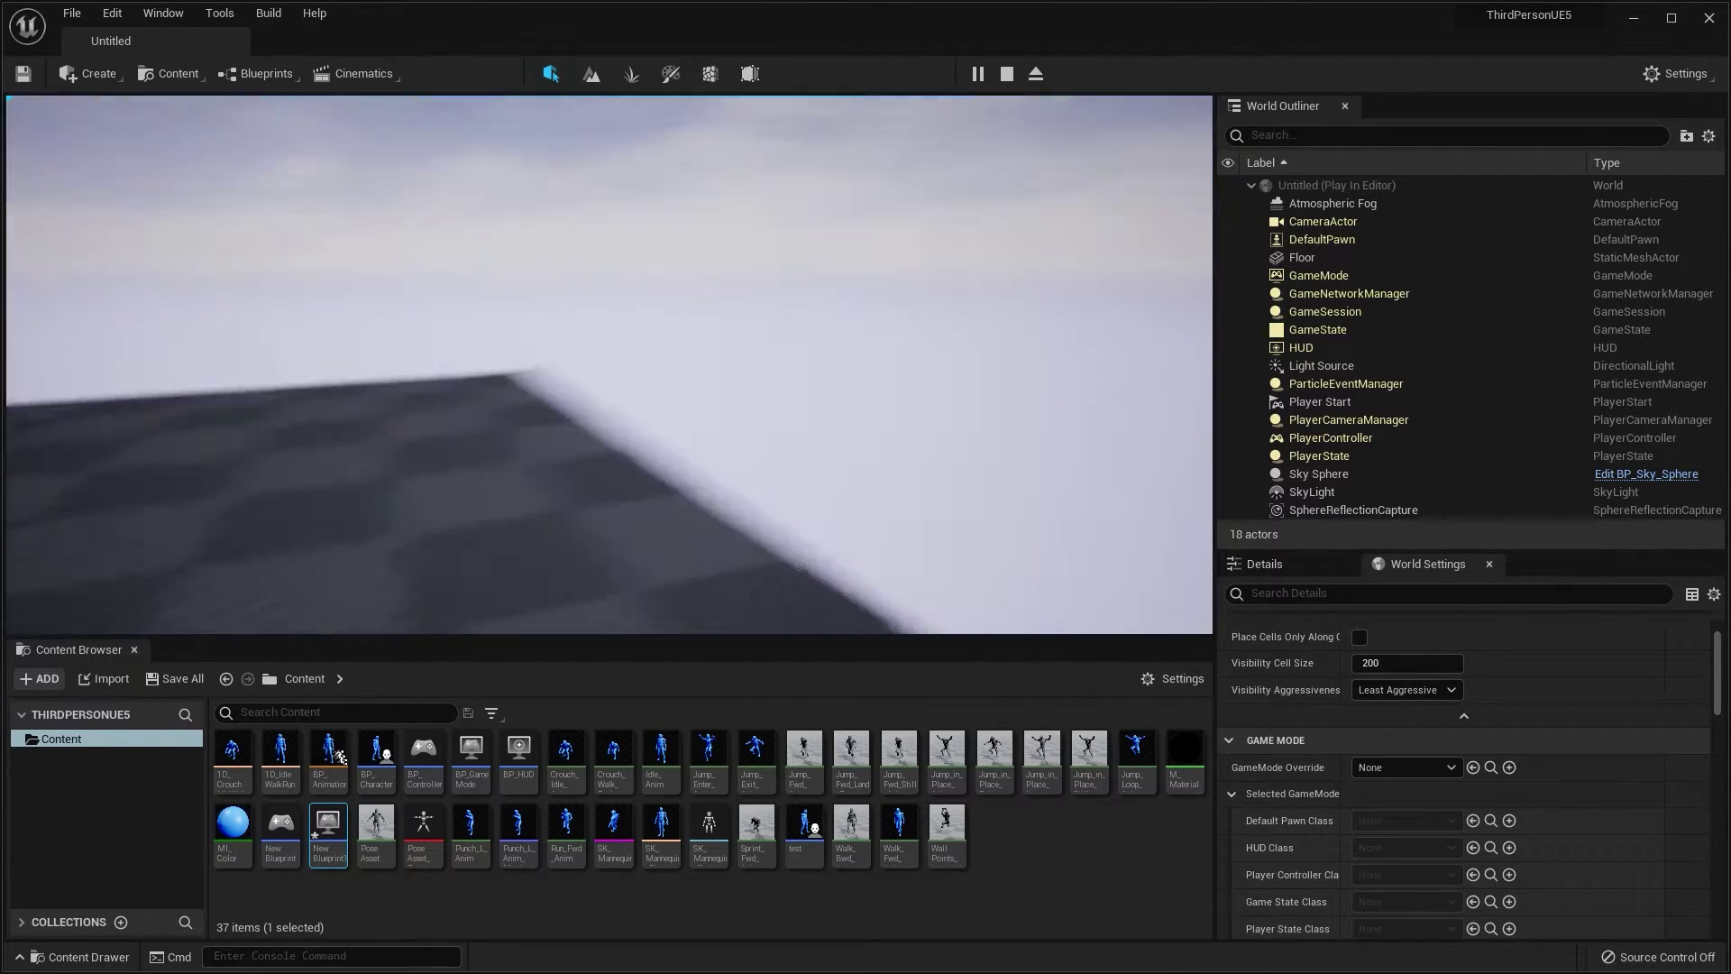
Stop the test play and set Content Browser thumbnail size to Large
key("Escape")
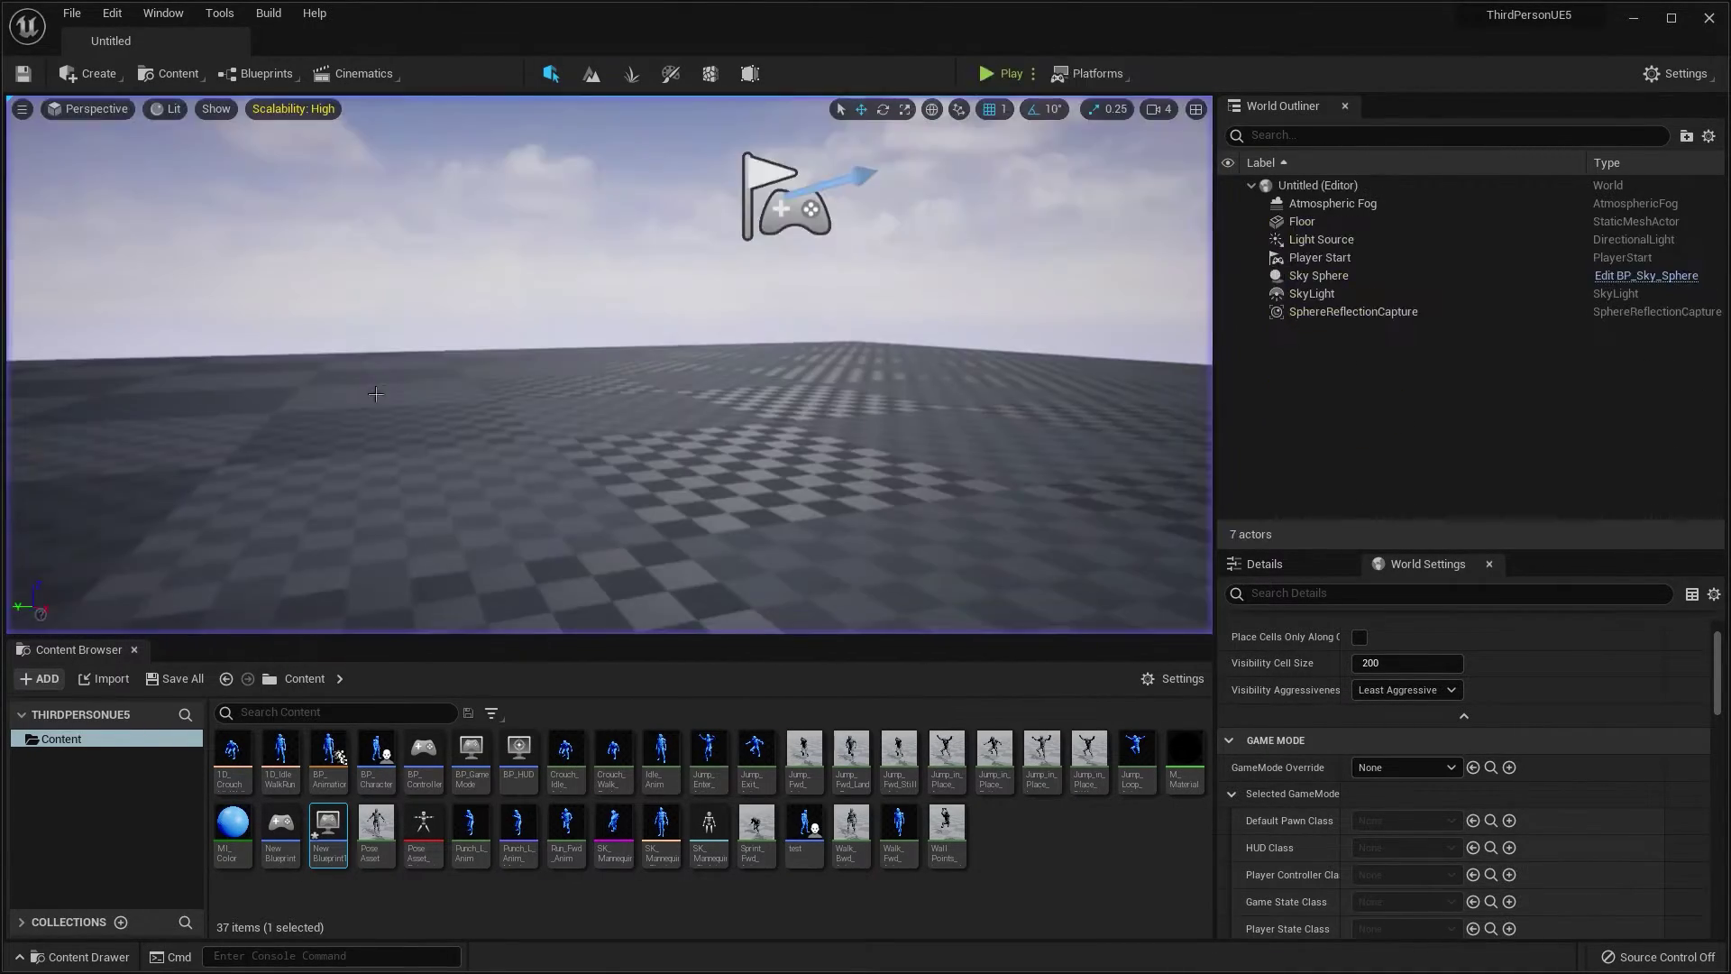
left_click(1171, 679)
mouse_move(1245, 606)
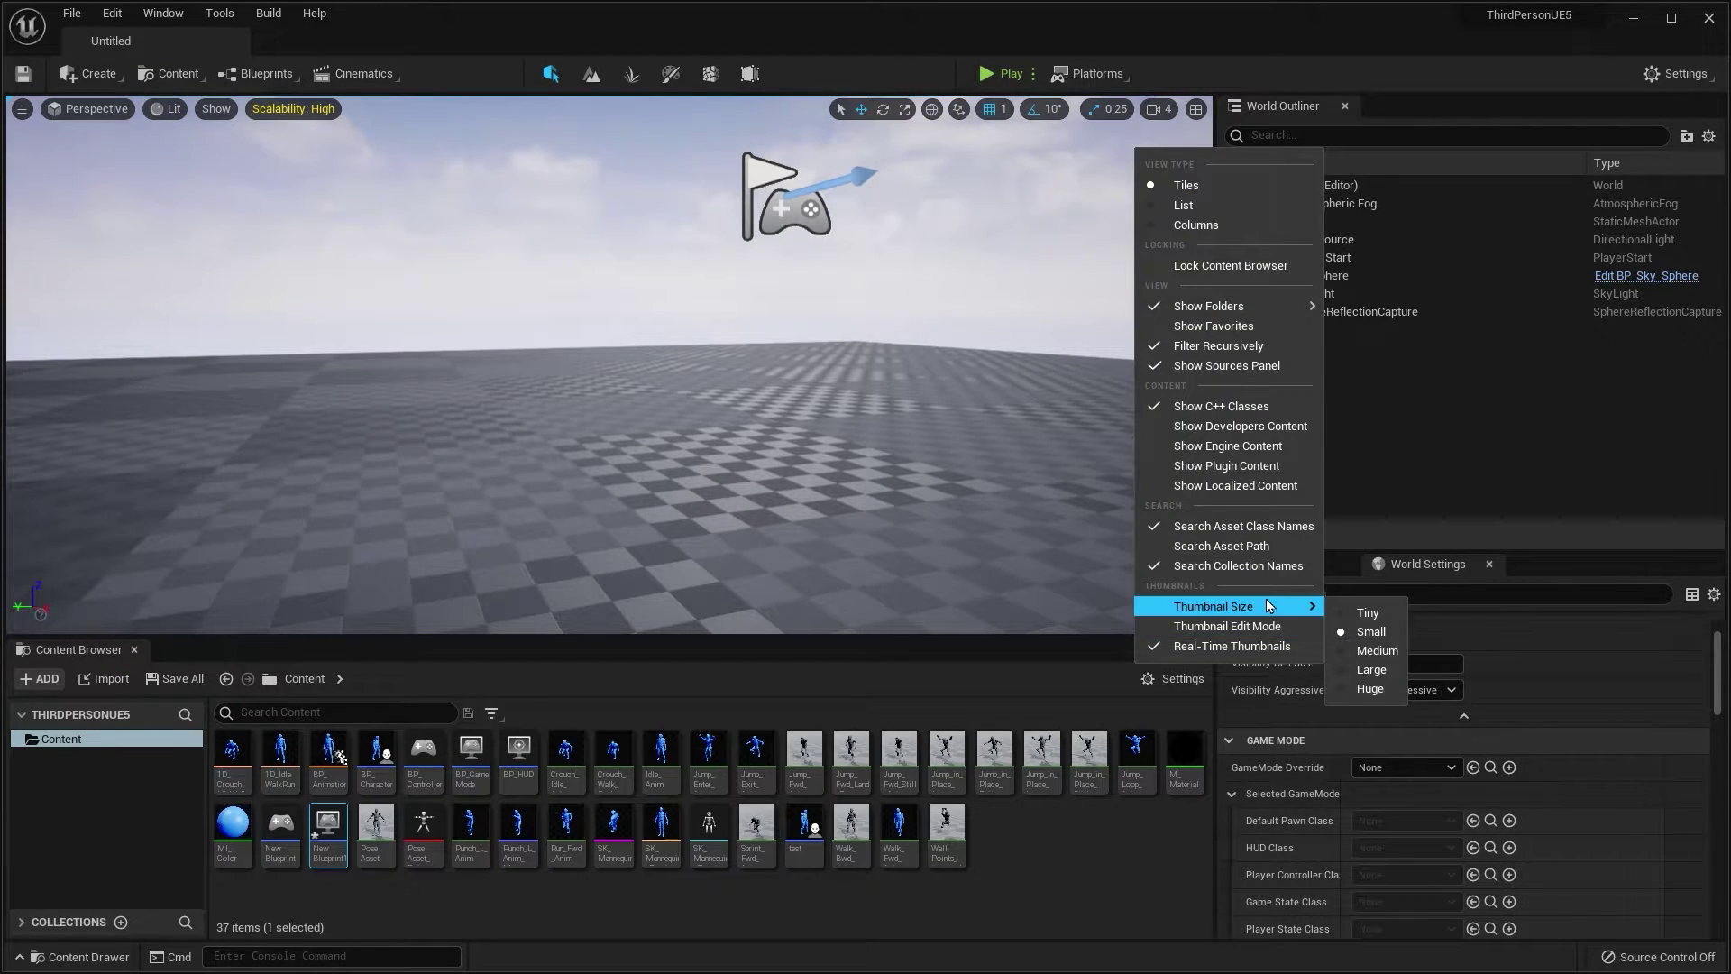
left_click(1371, 670)
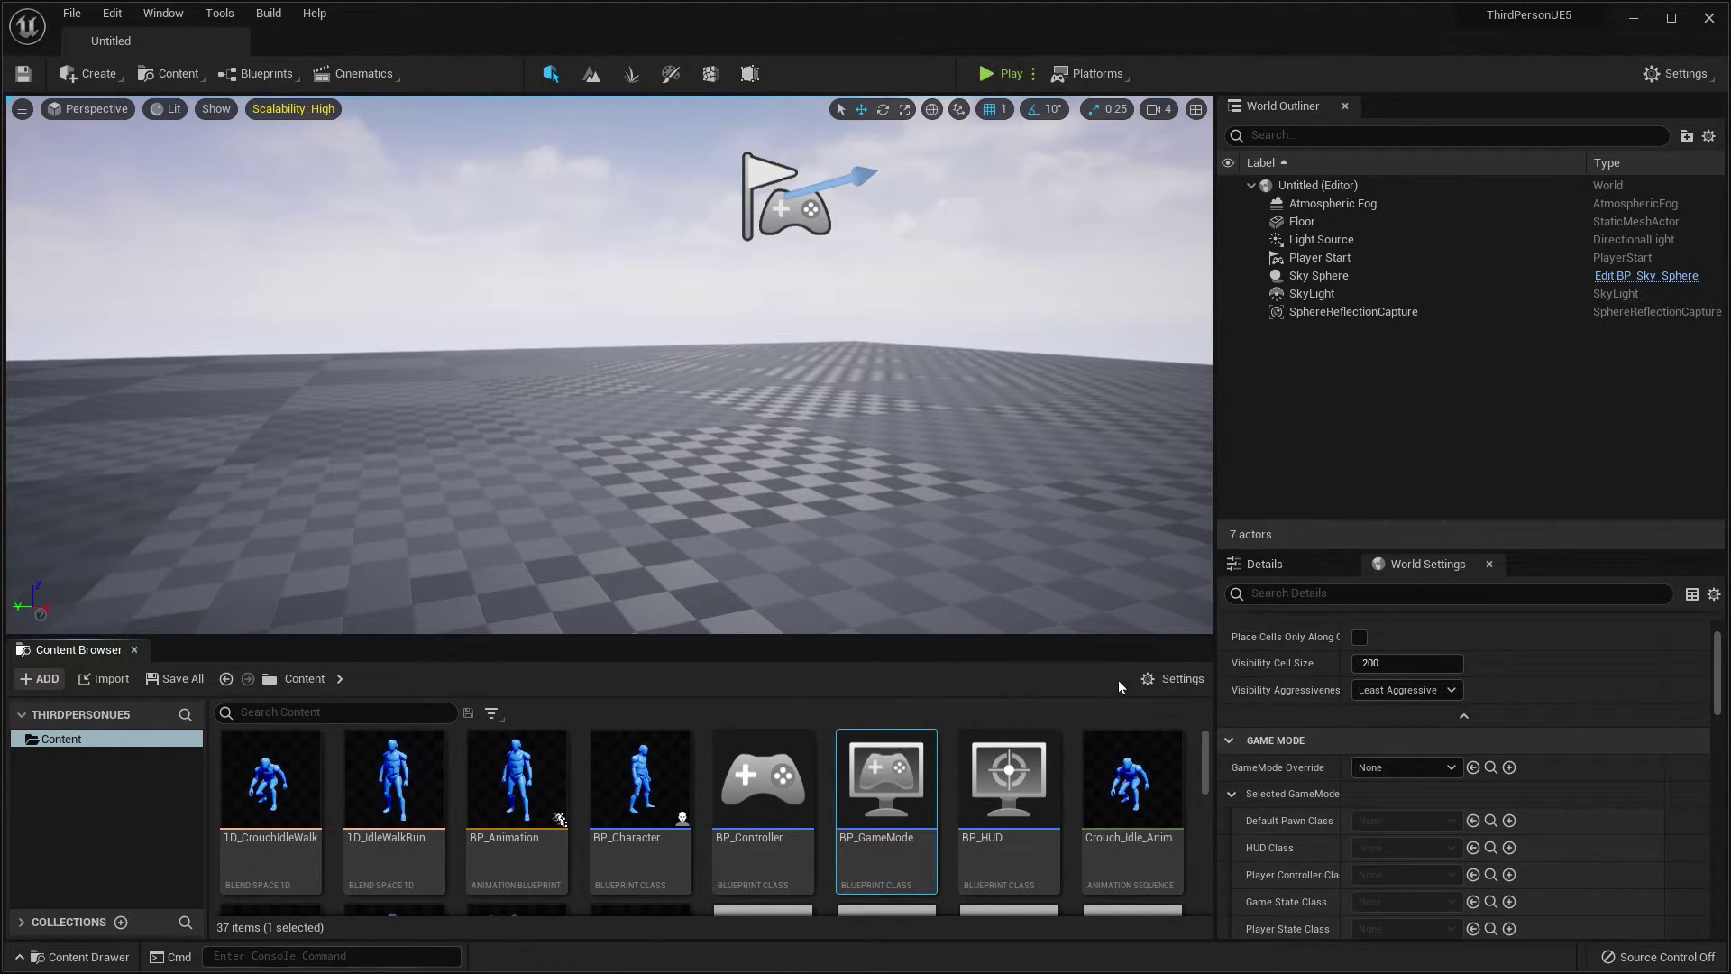
Set the level's World Settings GameMode Override to BP_GameMode
mouse_move(860, 512)
right_mouse_down()
mouse_move(839, 505)
mouse_move(865, 487)
mouse_move(860, 512)
right_mouse_up()
scroll(859, 512, "up", 2)
middle_click_drag(880, 542, 880, 577)
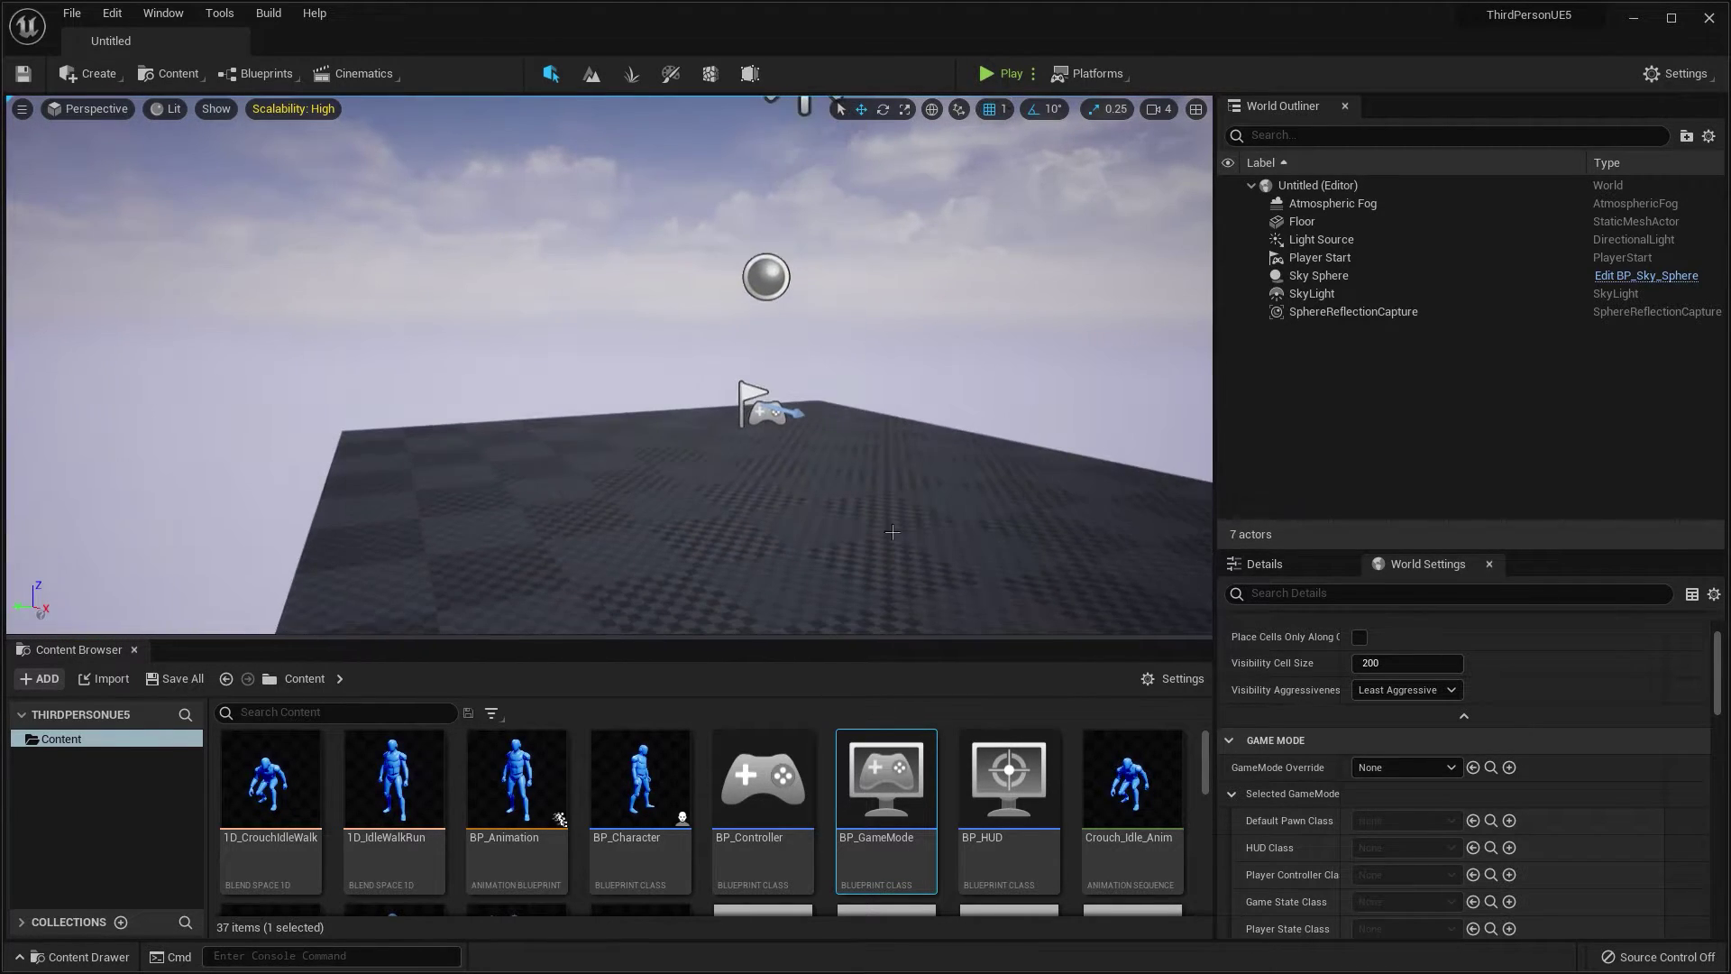
left_click(1293, 561)
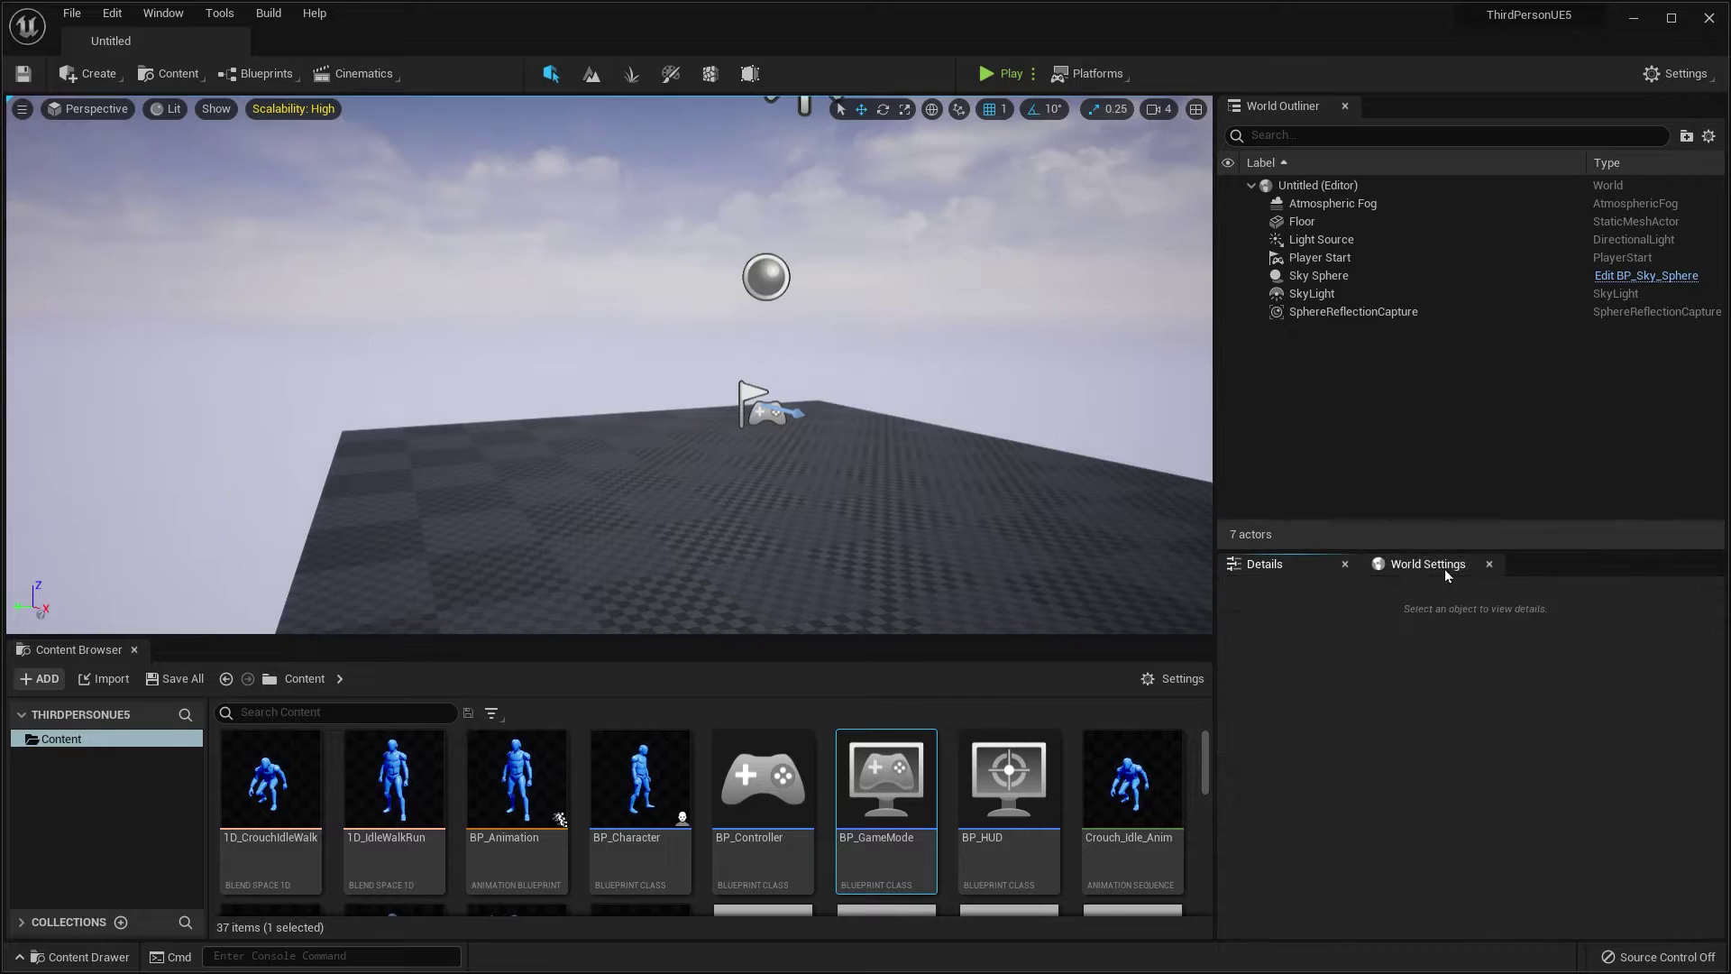
left_click(1443, 566)
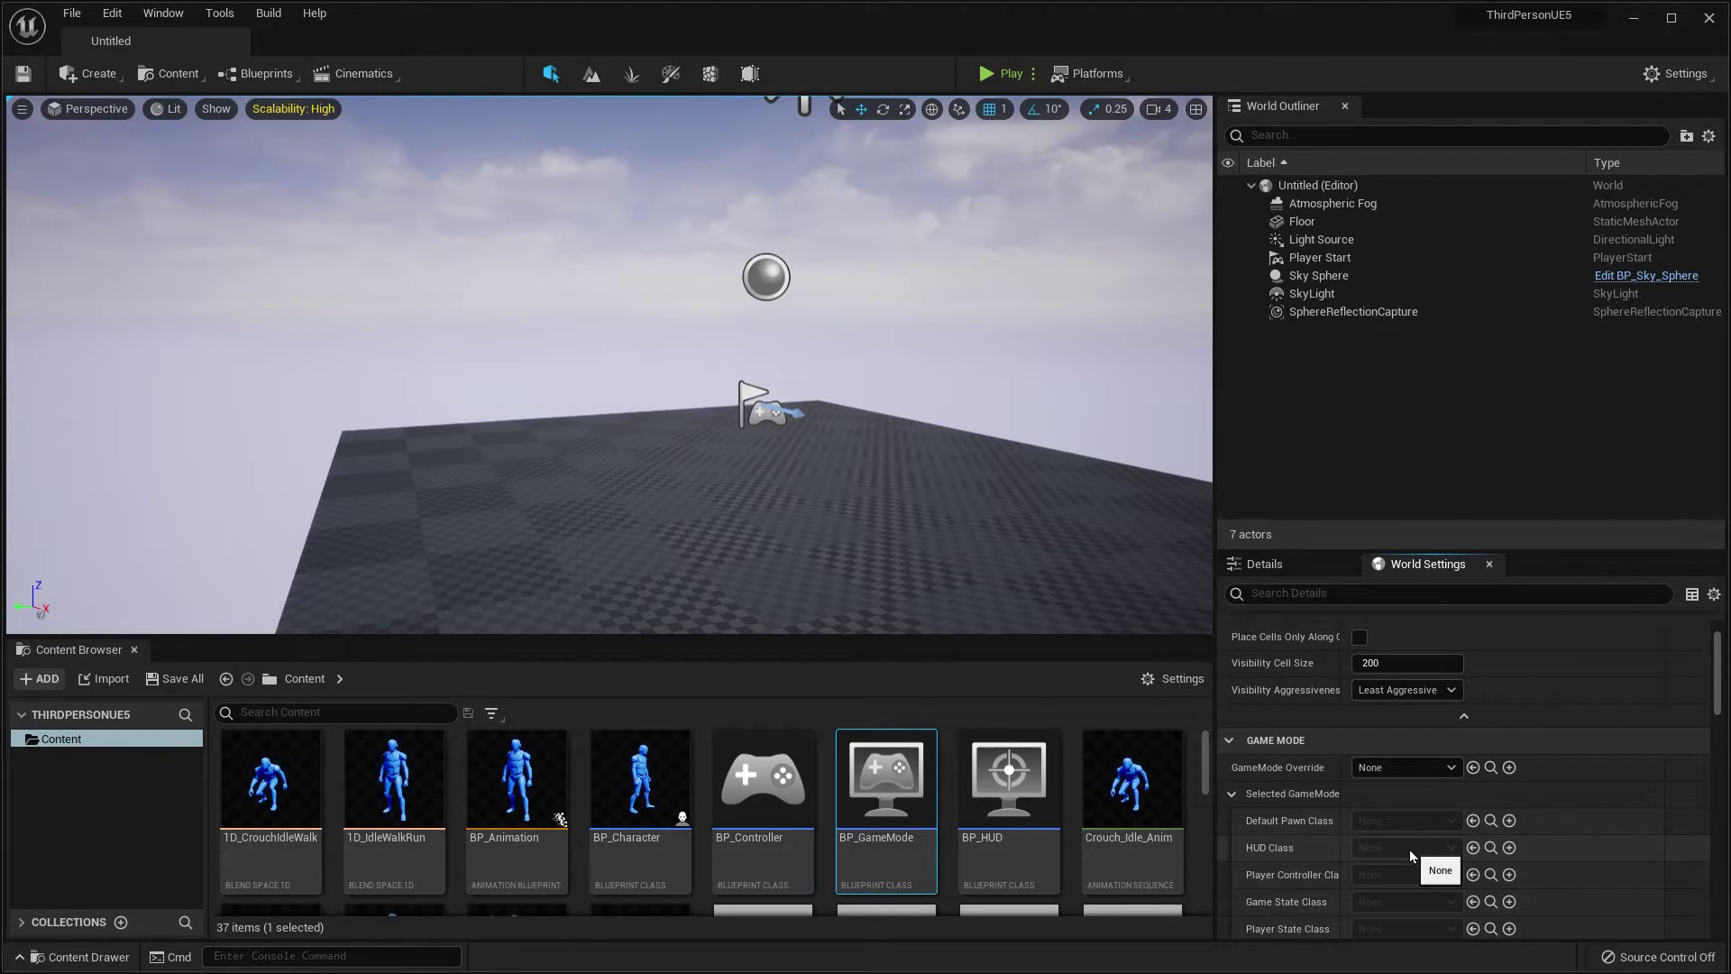
left_click(1401, 769)
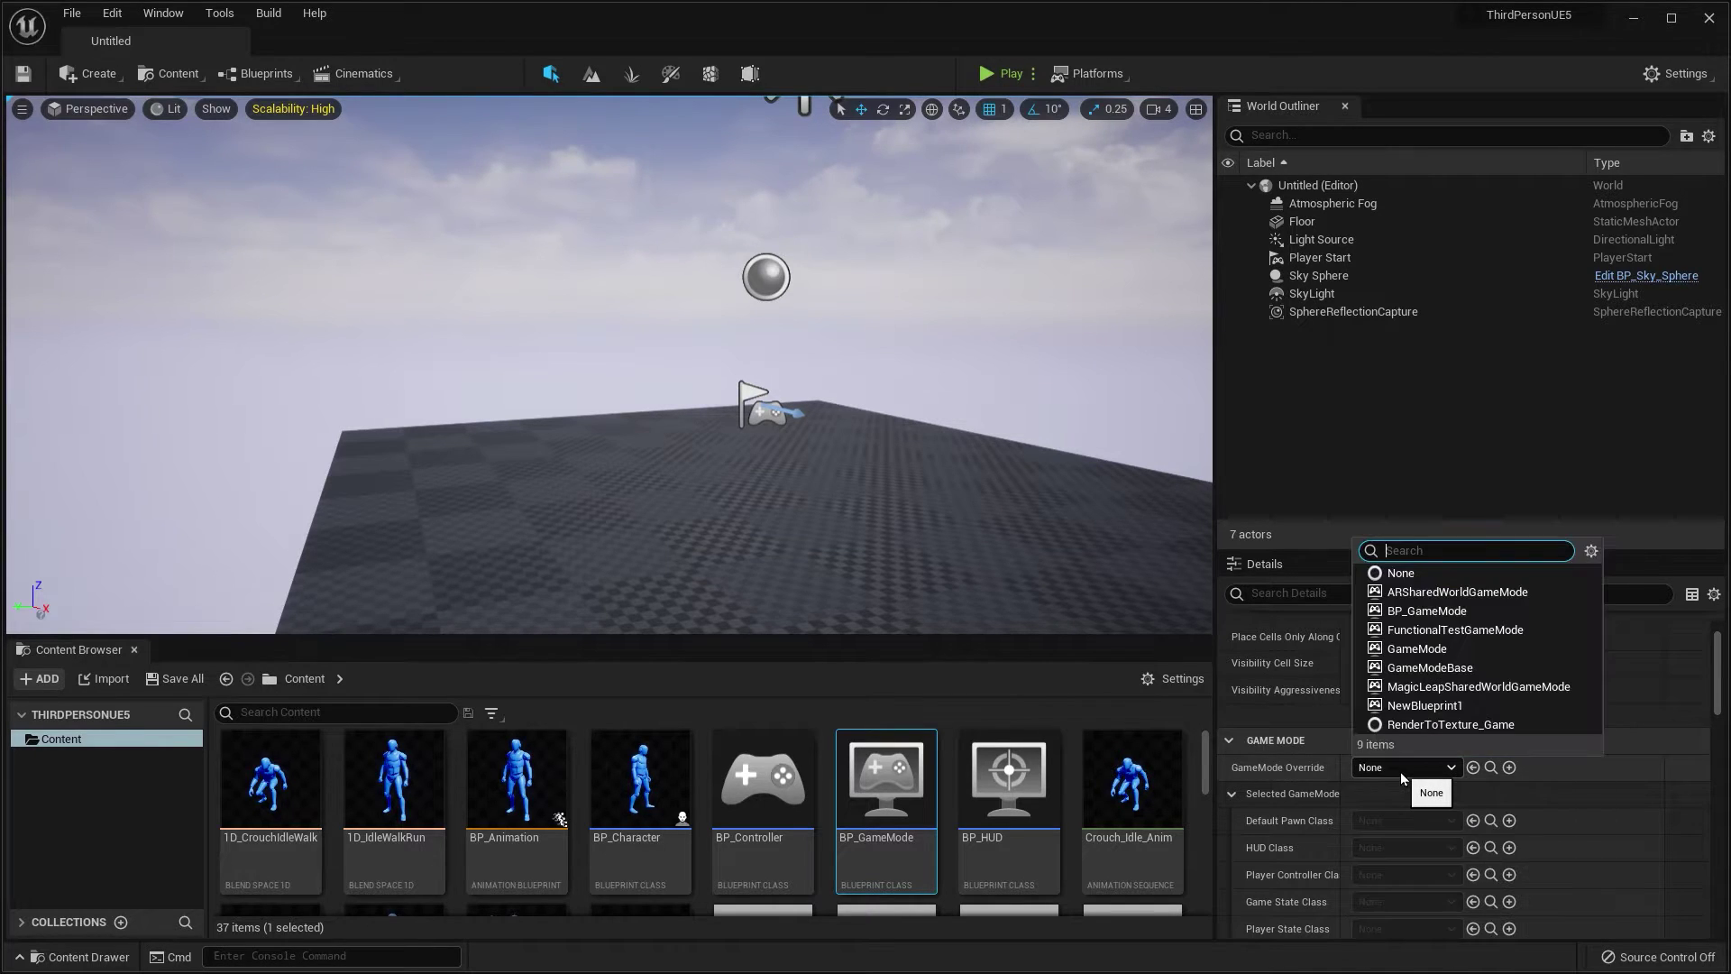
left_click(1452, 613)
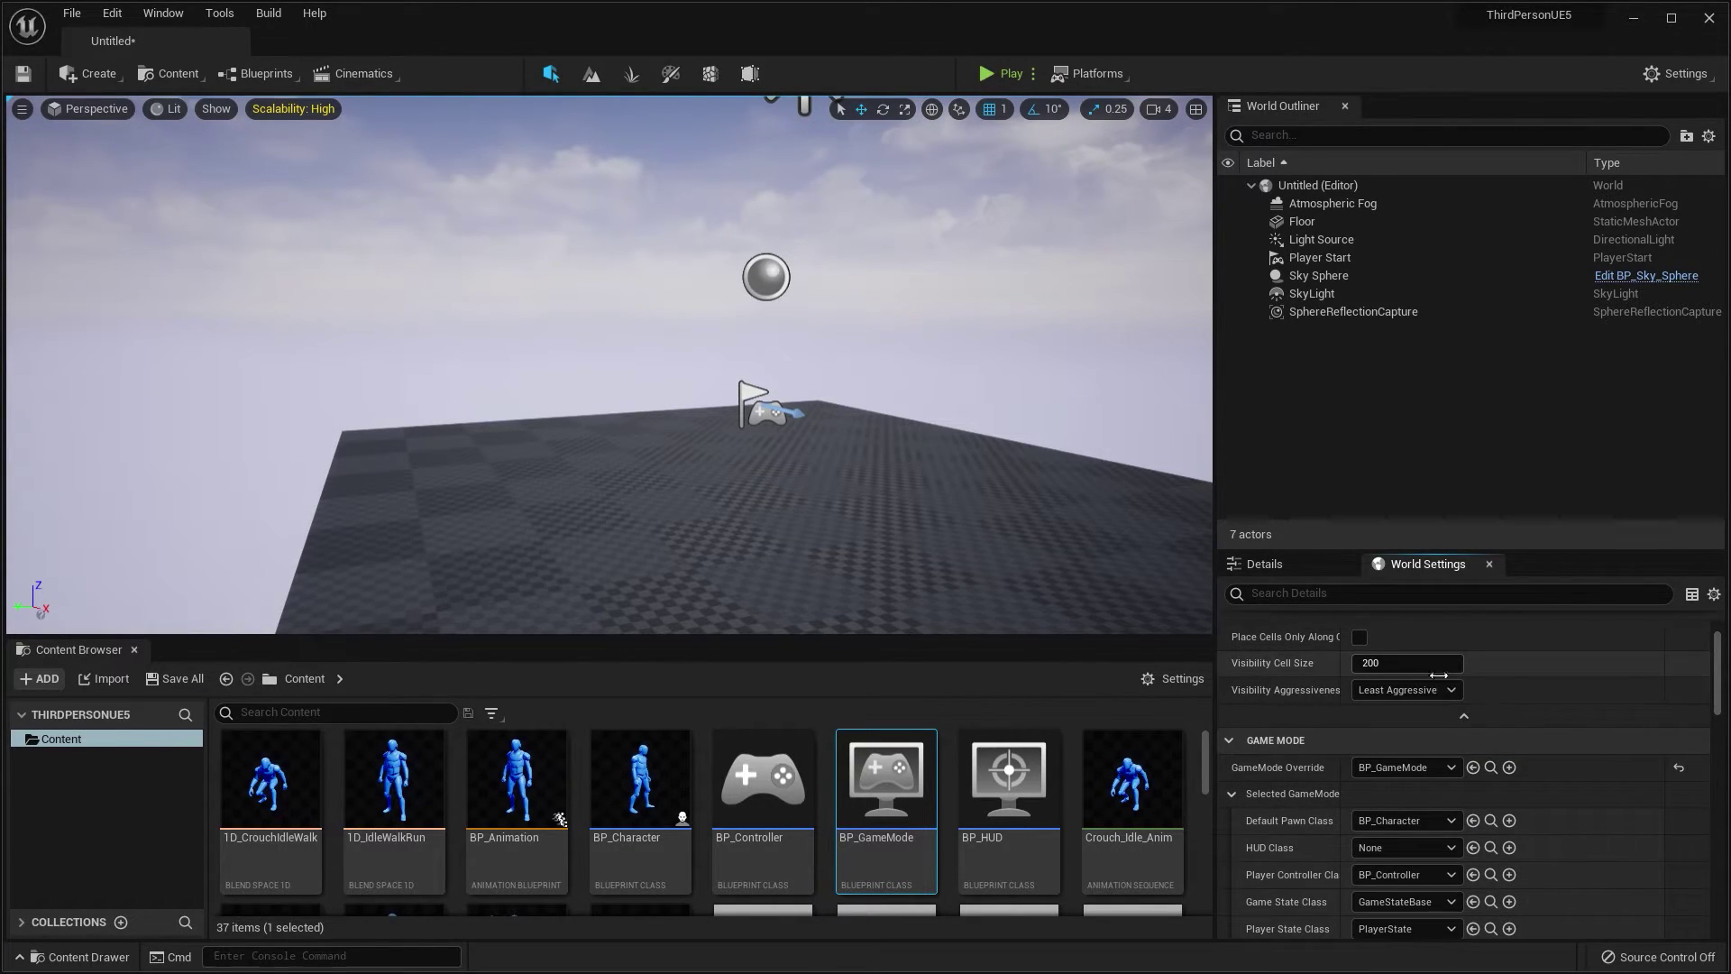
left_click(986, 74)
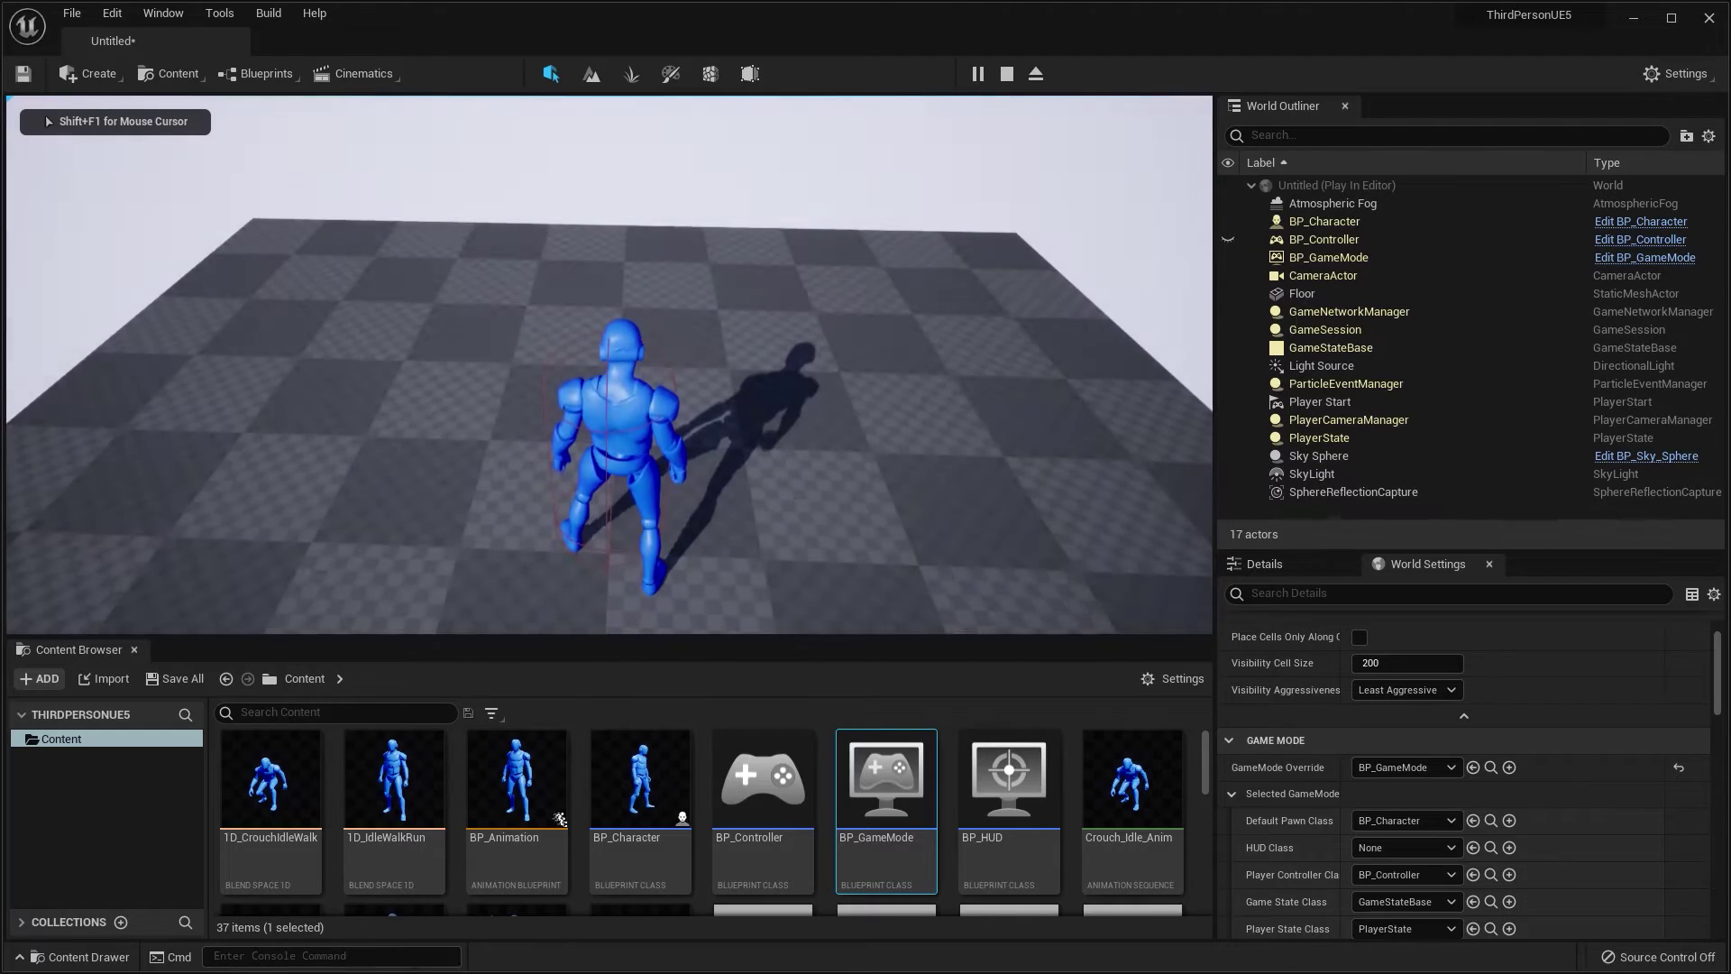
key("w")
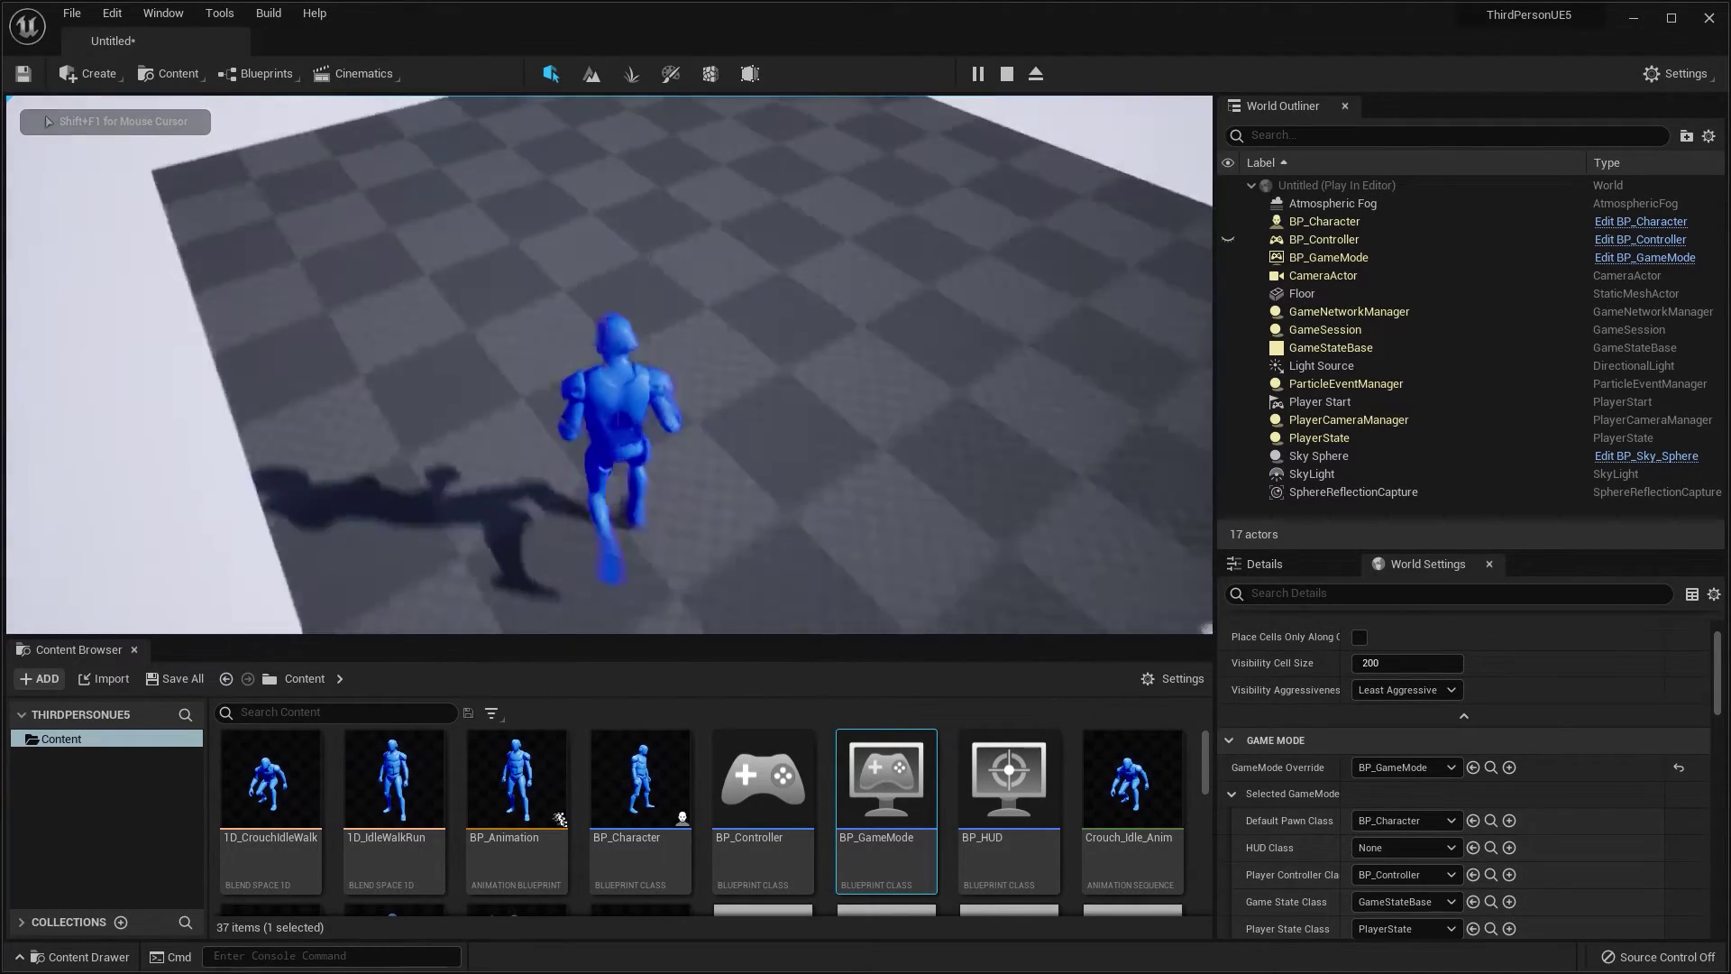
key("w")
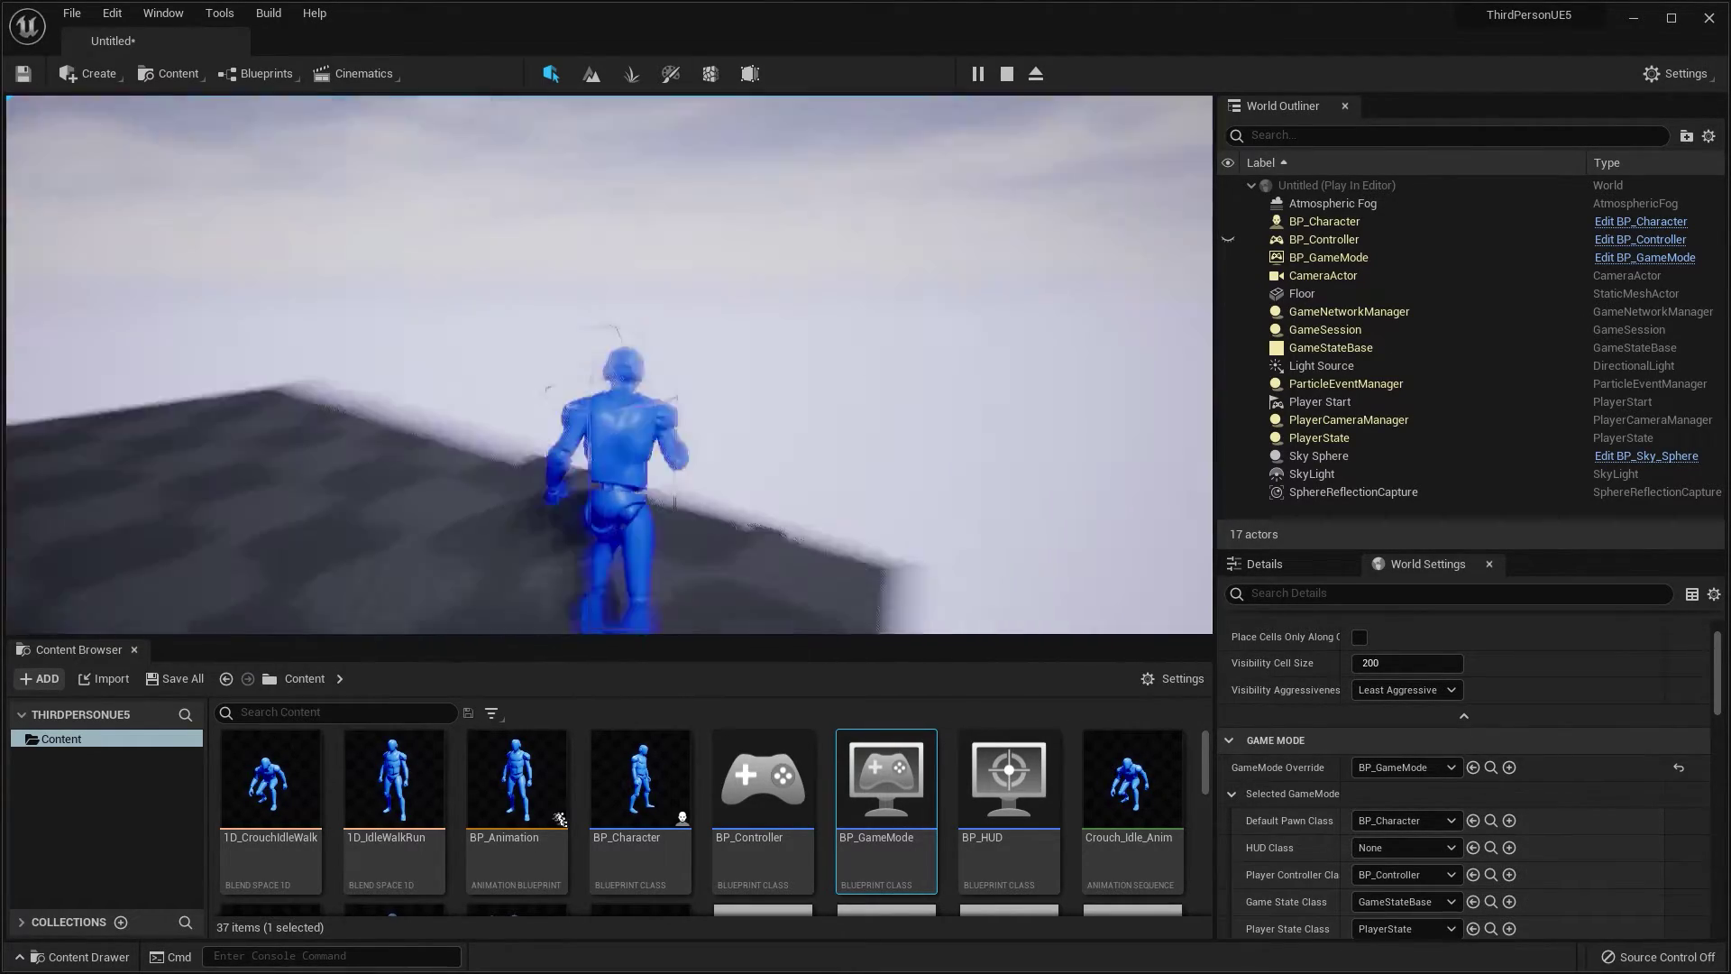
key("w")
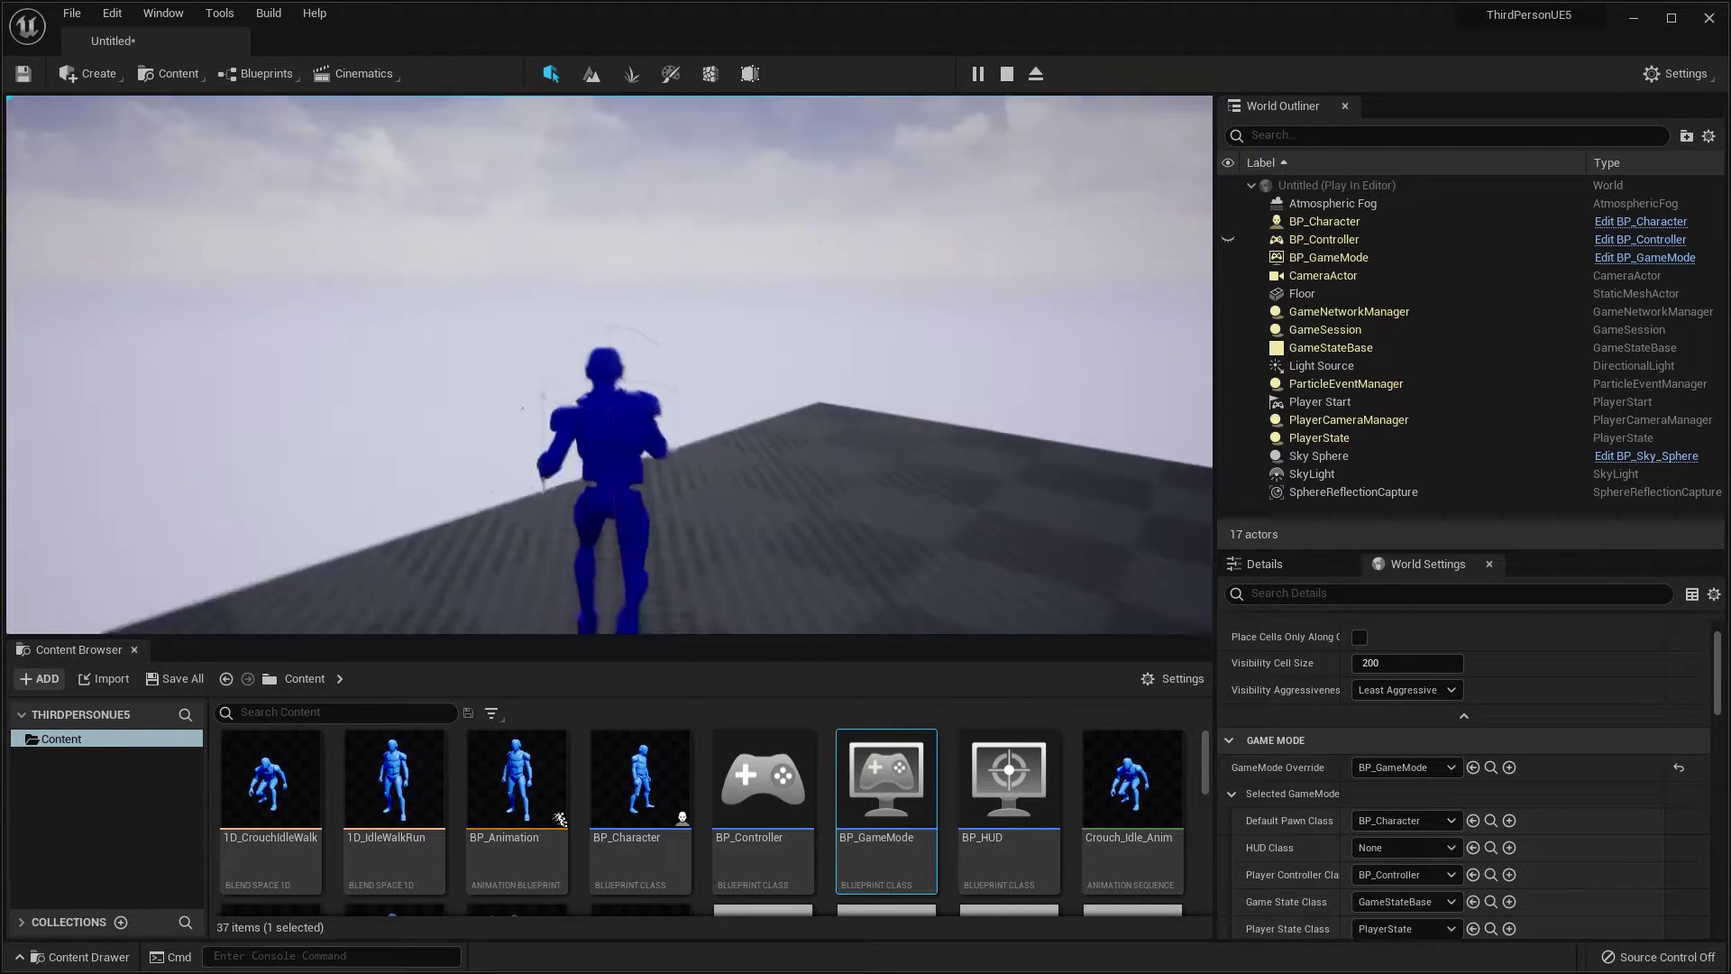
key("w")
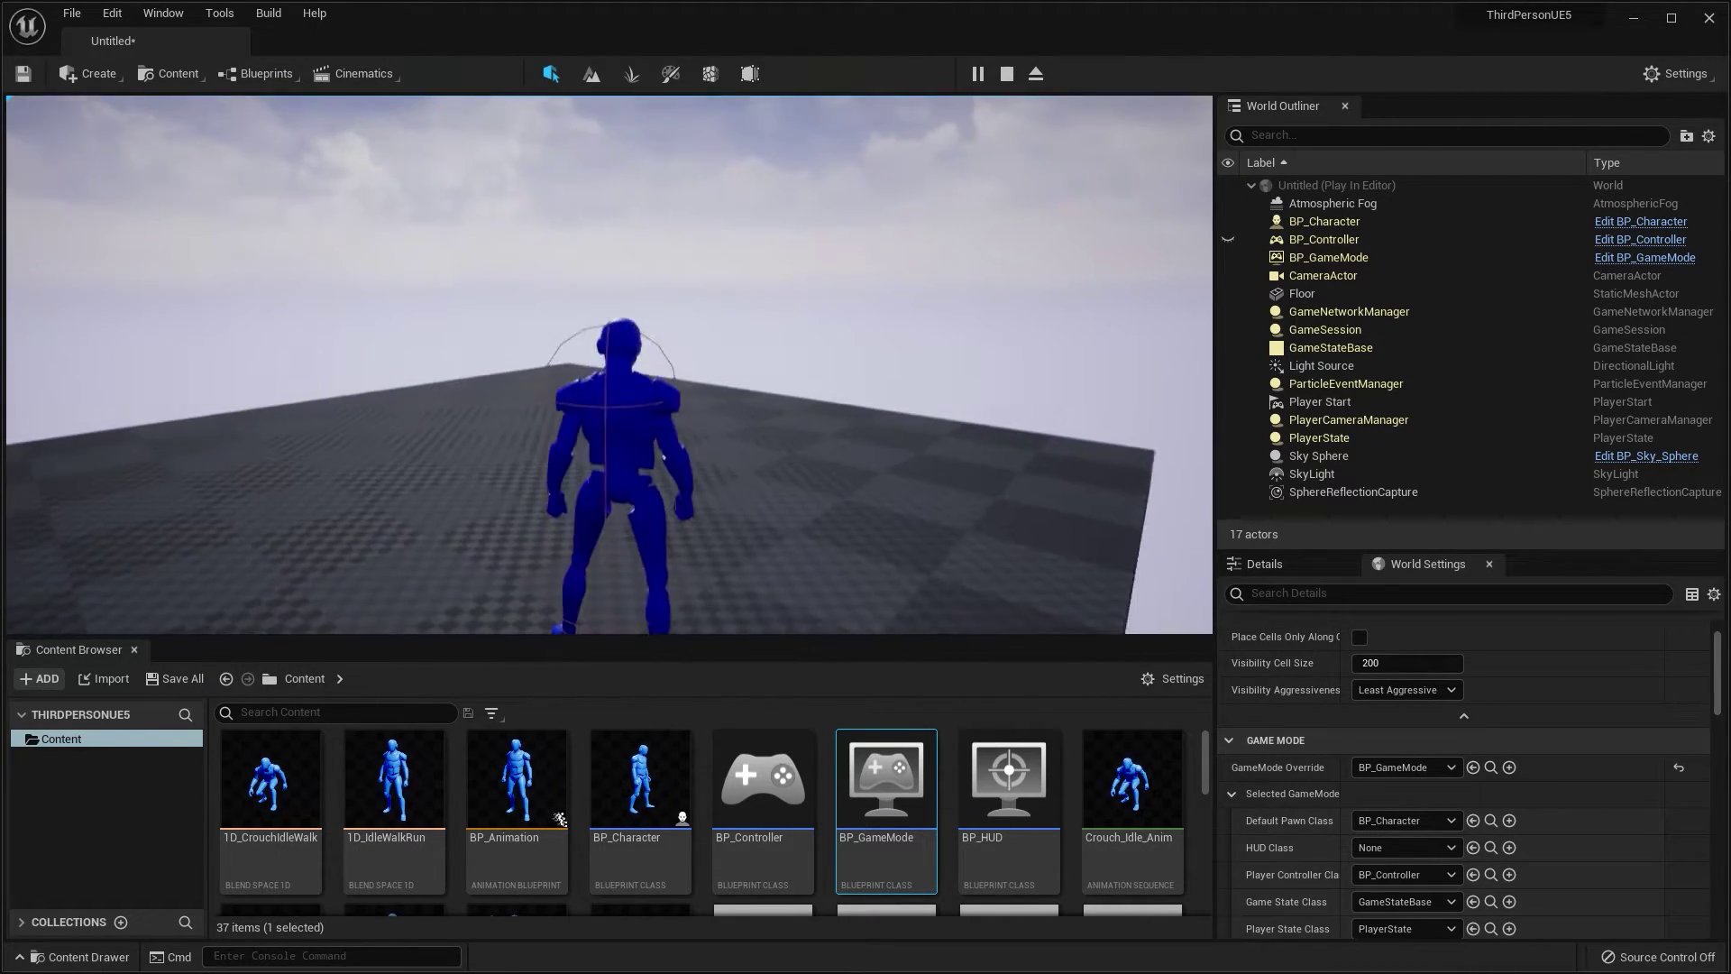
key("Escape")
scroll(1494, 713, "down", 2)
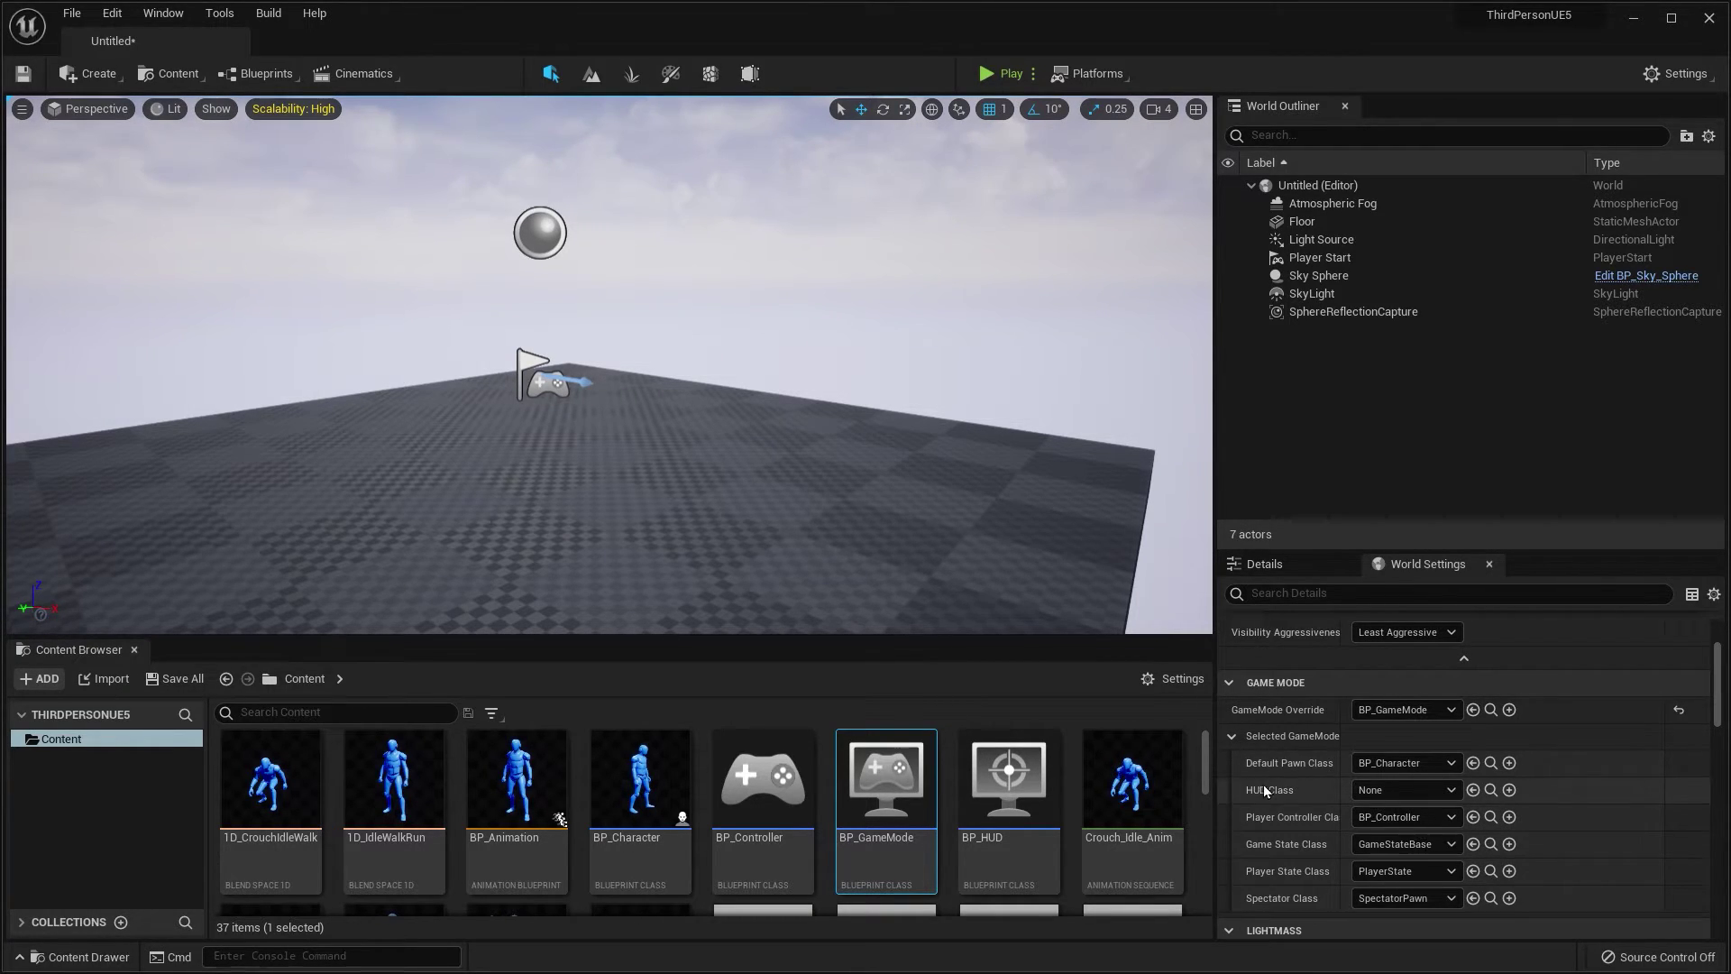
left_click(796, 797)
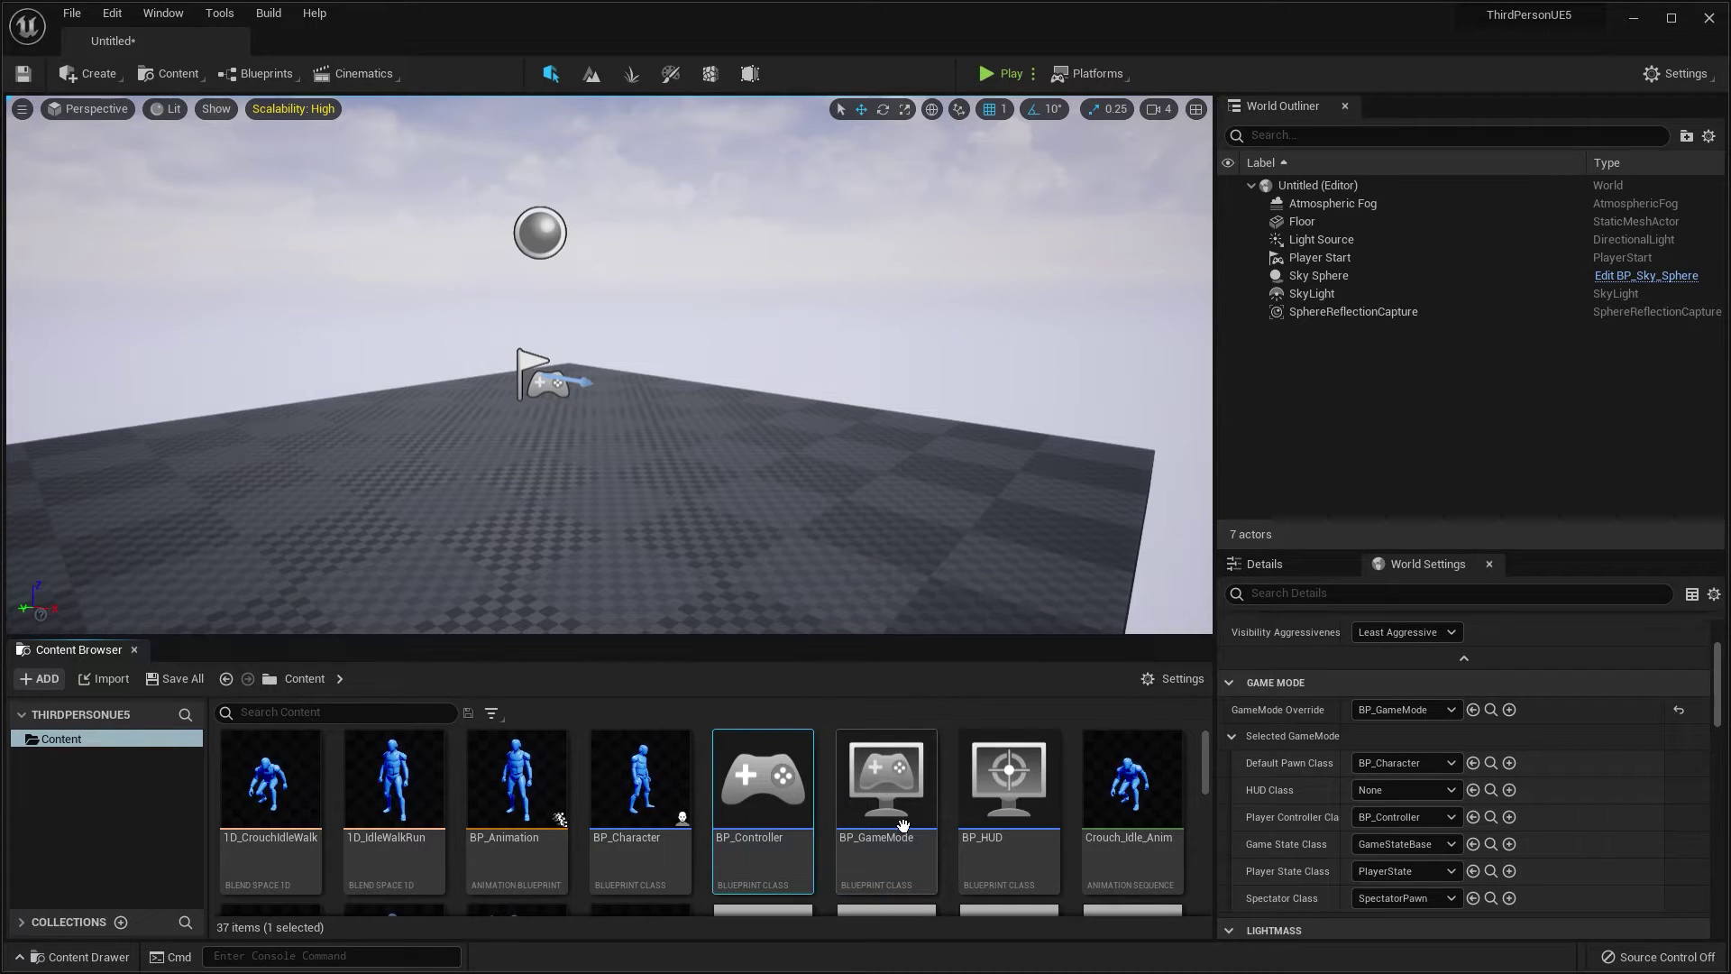
Open BP_Controller and inspect its D Punch graph and Event Graph
double_click(785, 801)
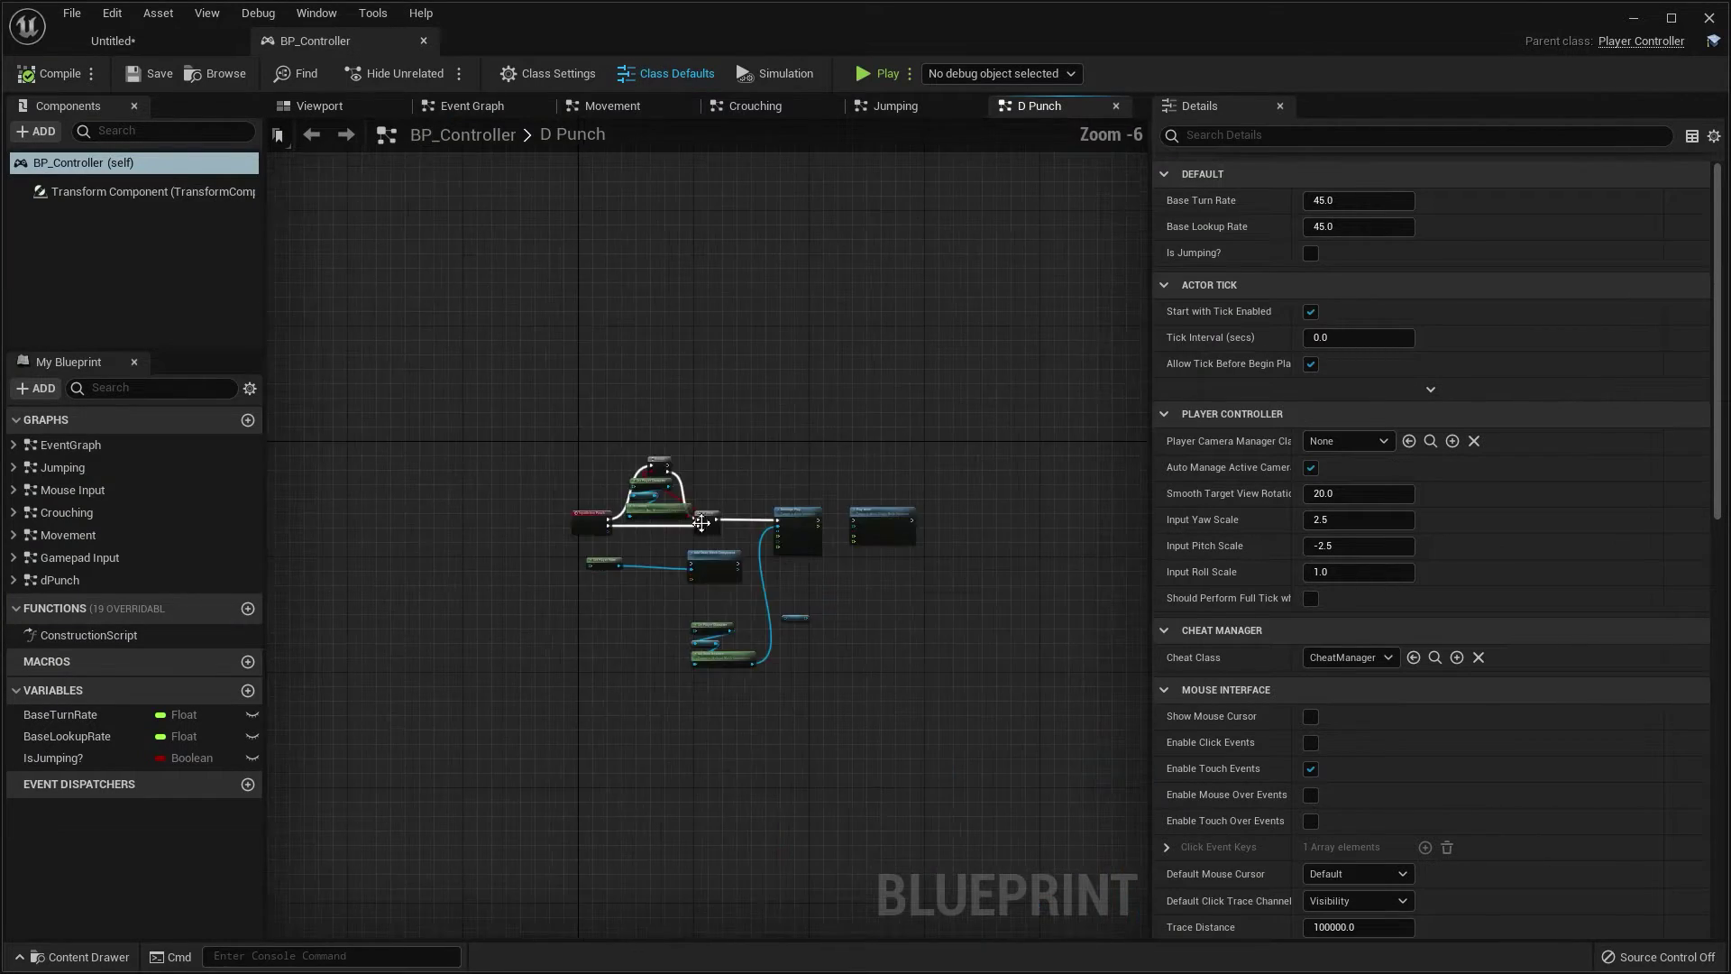
scroll(814, 555, "up", 3)
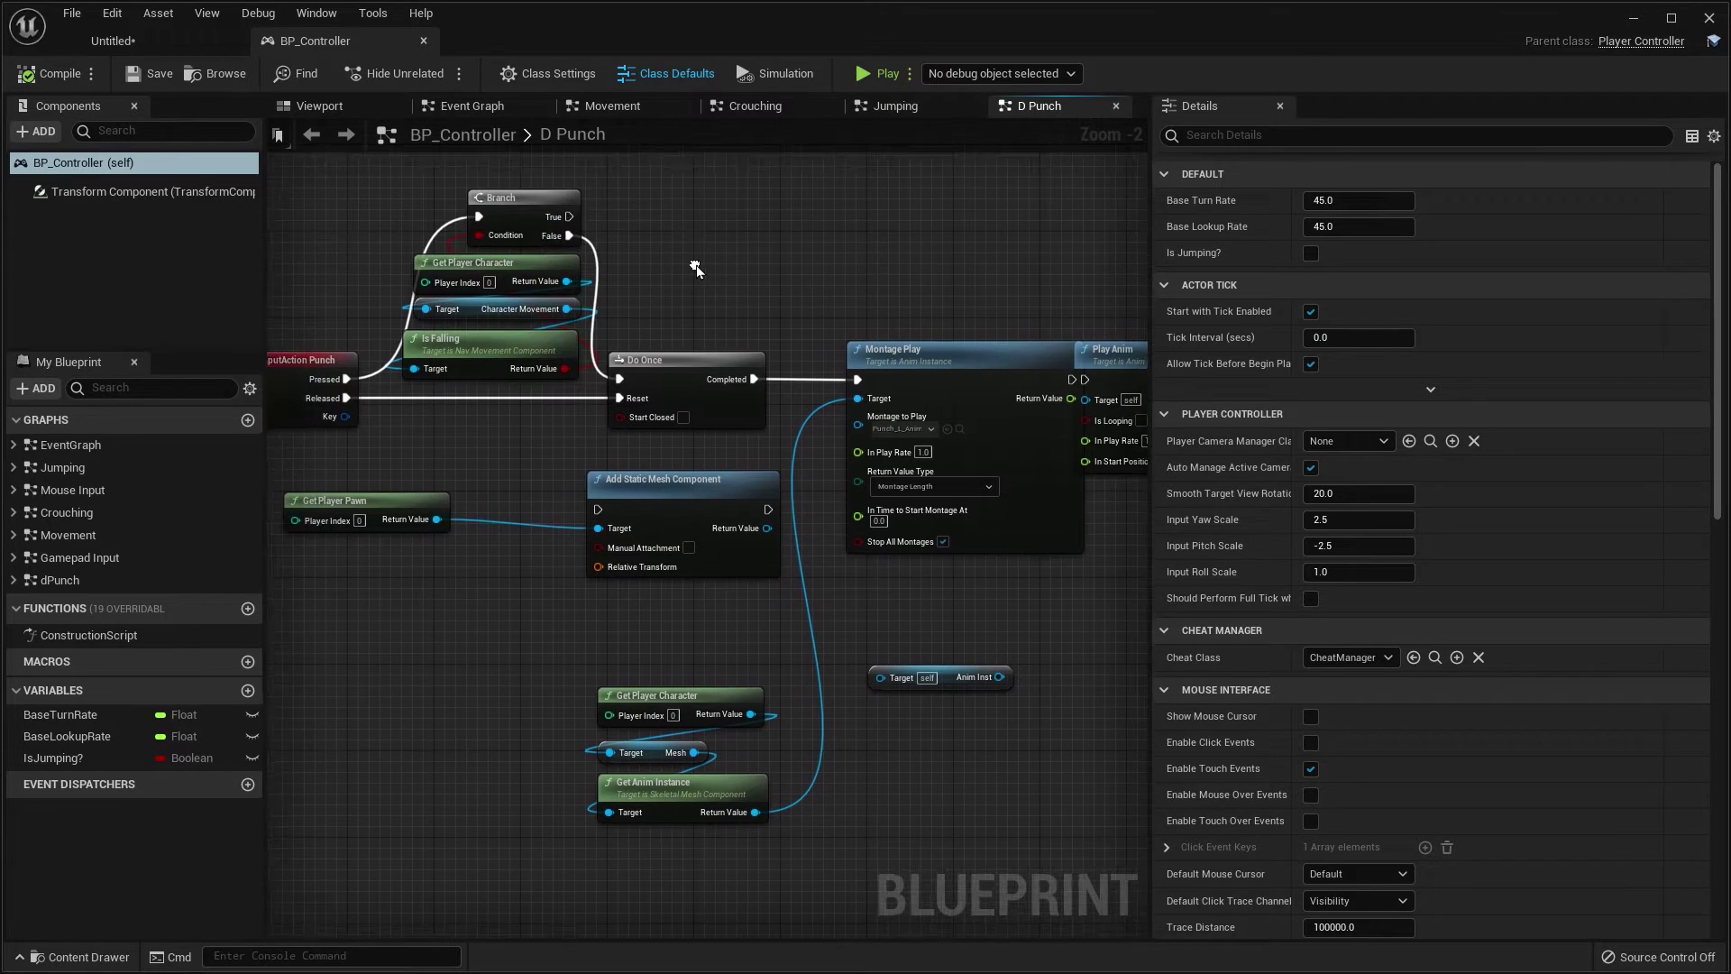
right_click_drag(670, 324, 696, 265)
left_click(470, 106)
left_click(988, 106)
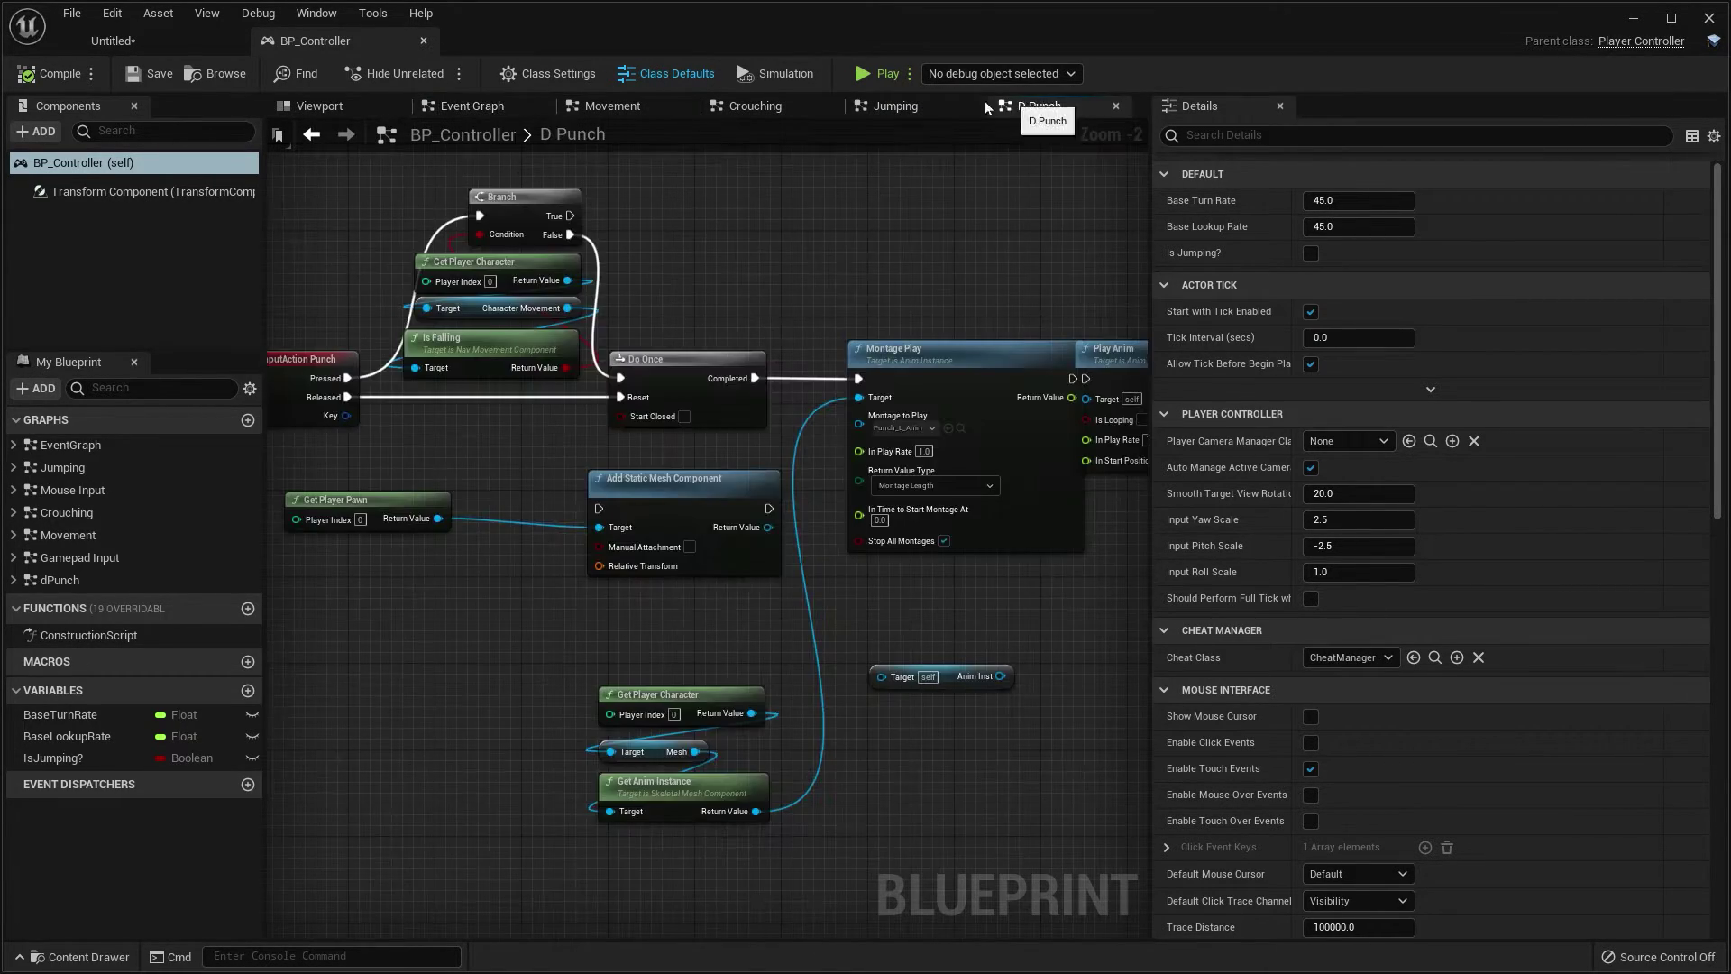
Open the BP_Character Blueprint, then return to the Untitled level tab
left_click(199, 69)
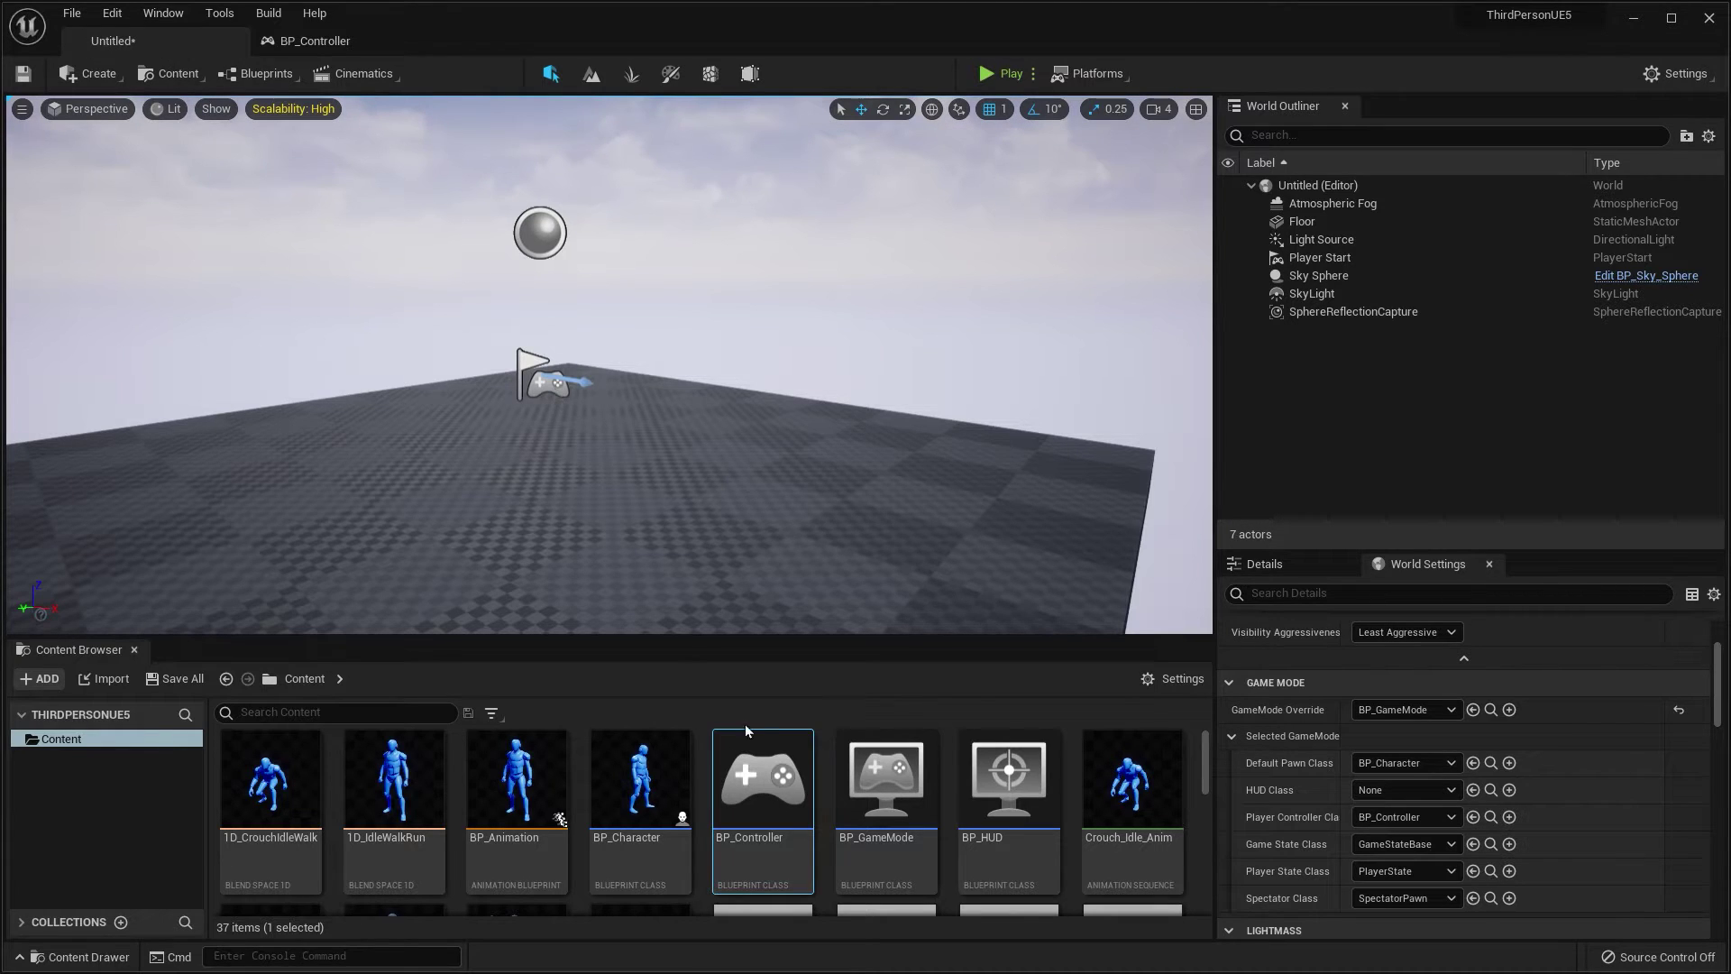
left_click(643, 778)
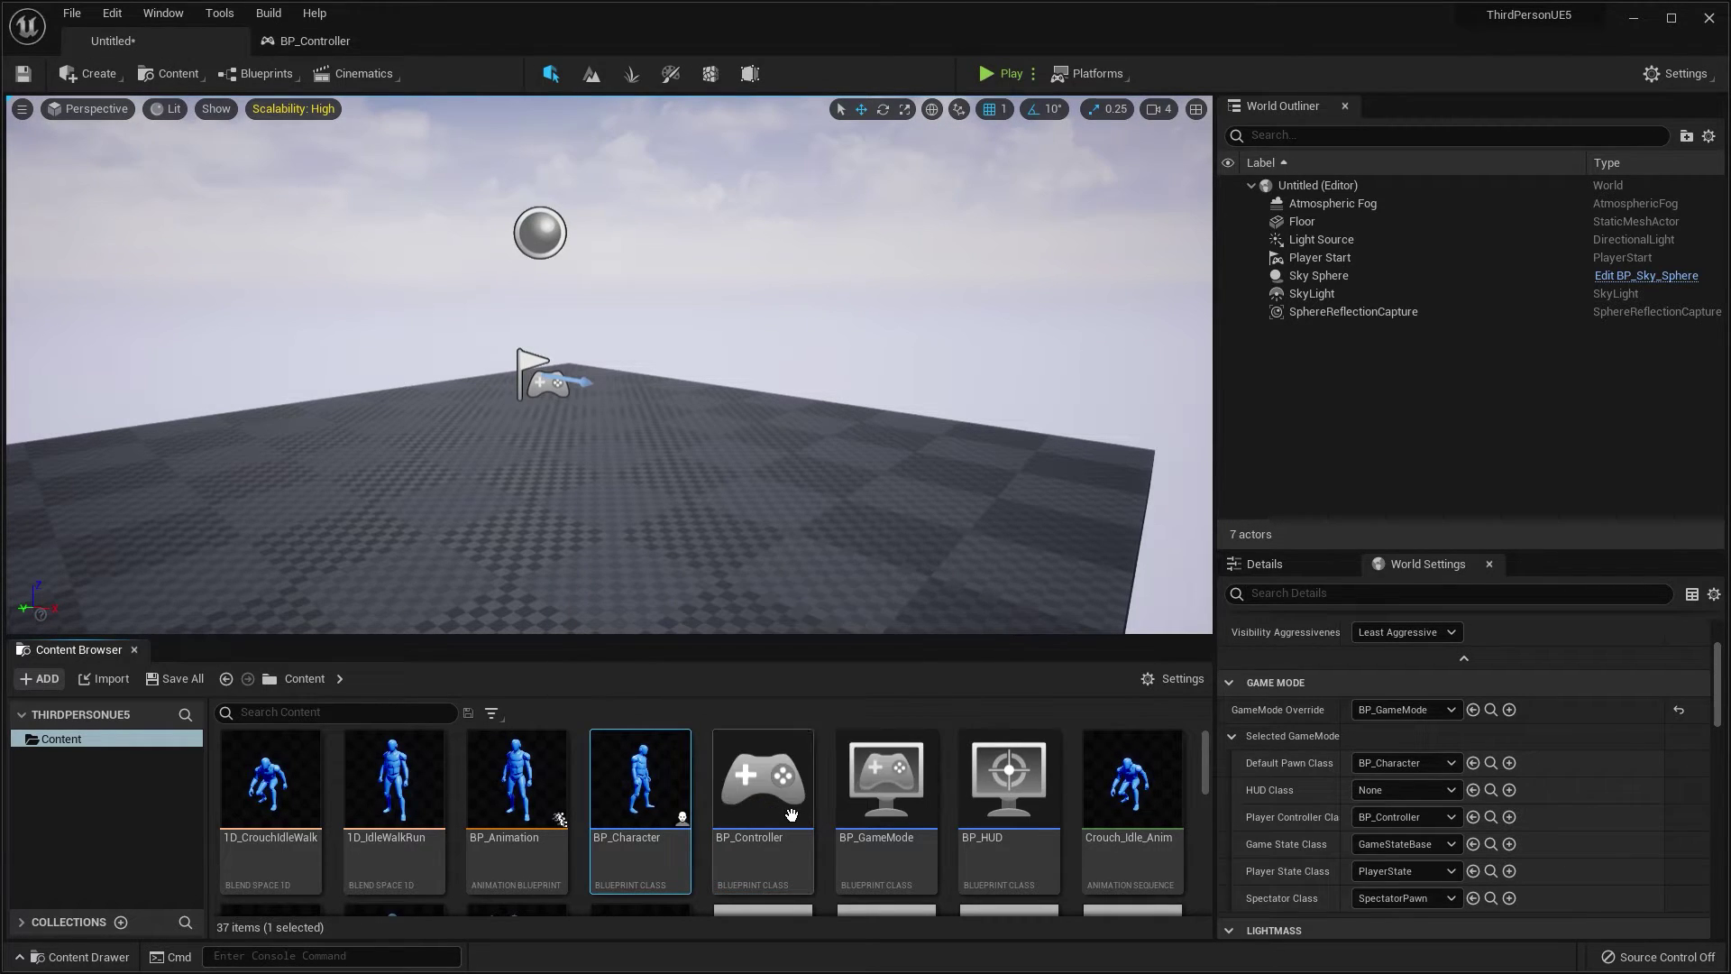
double_click(638, 780)
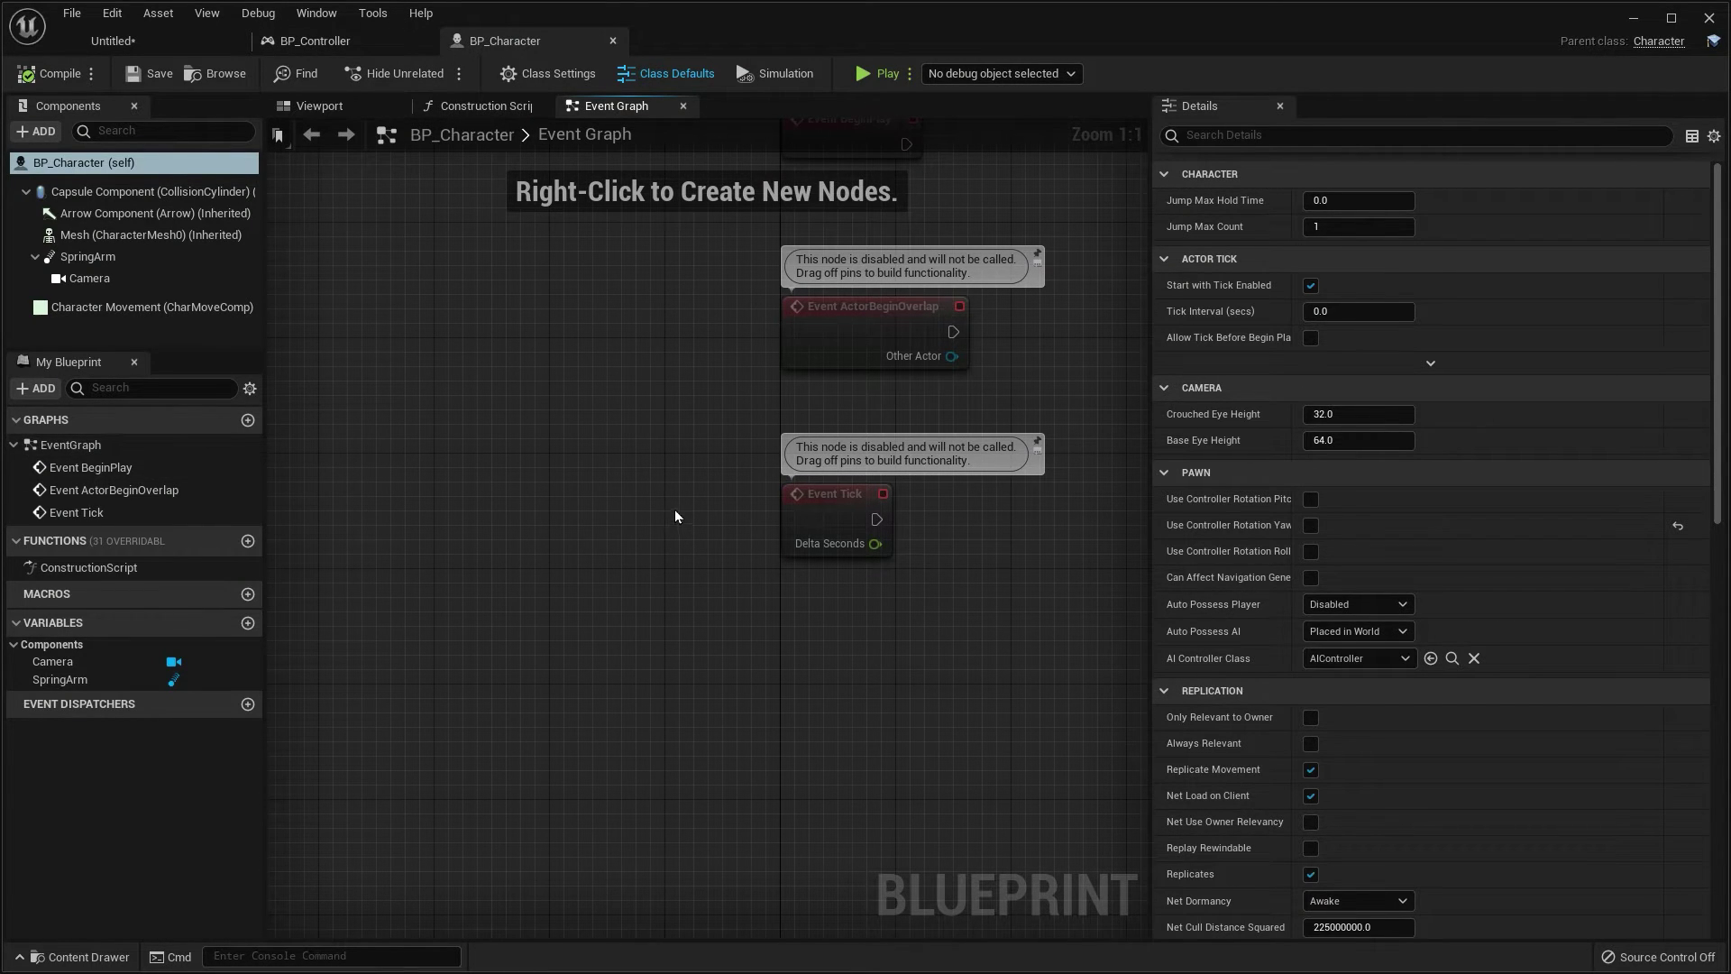
left_click(113, 40)
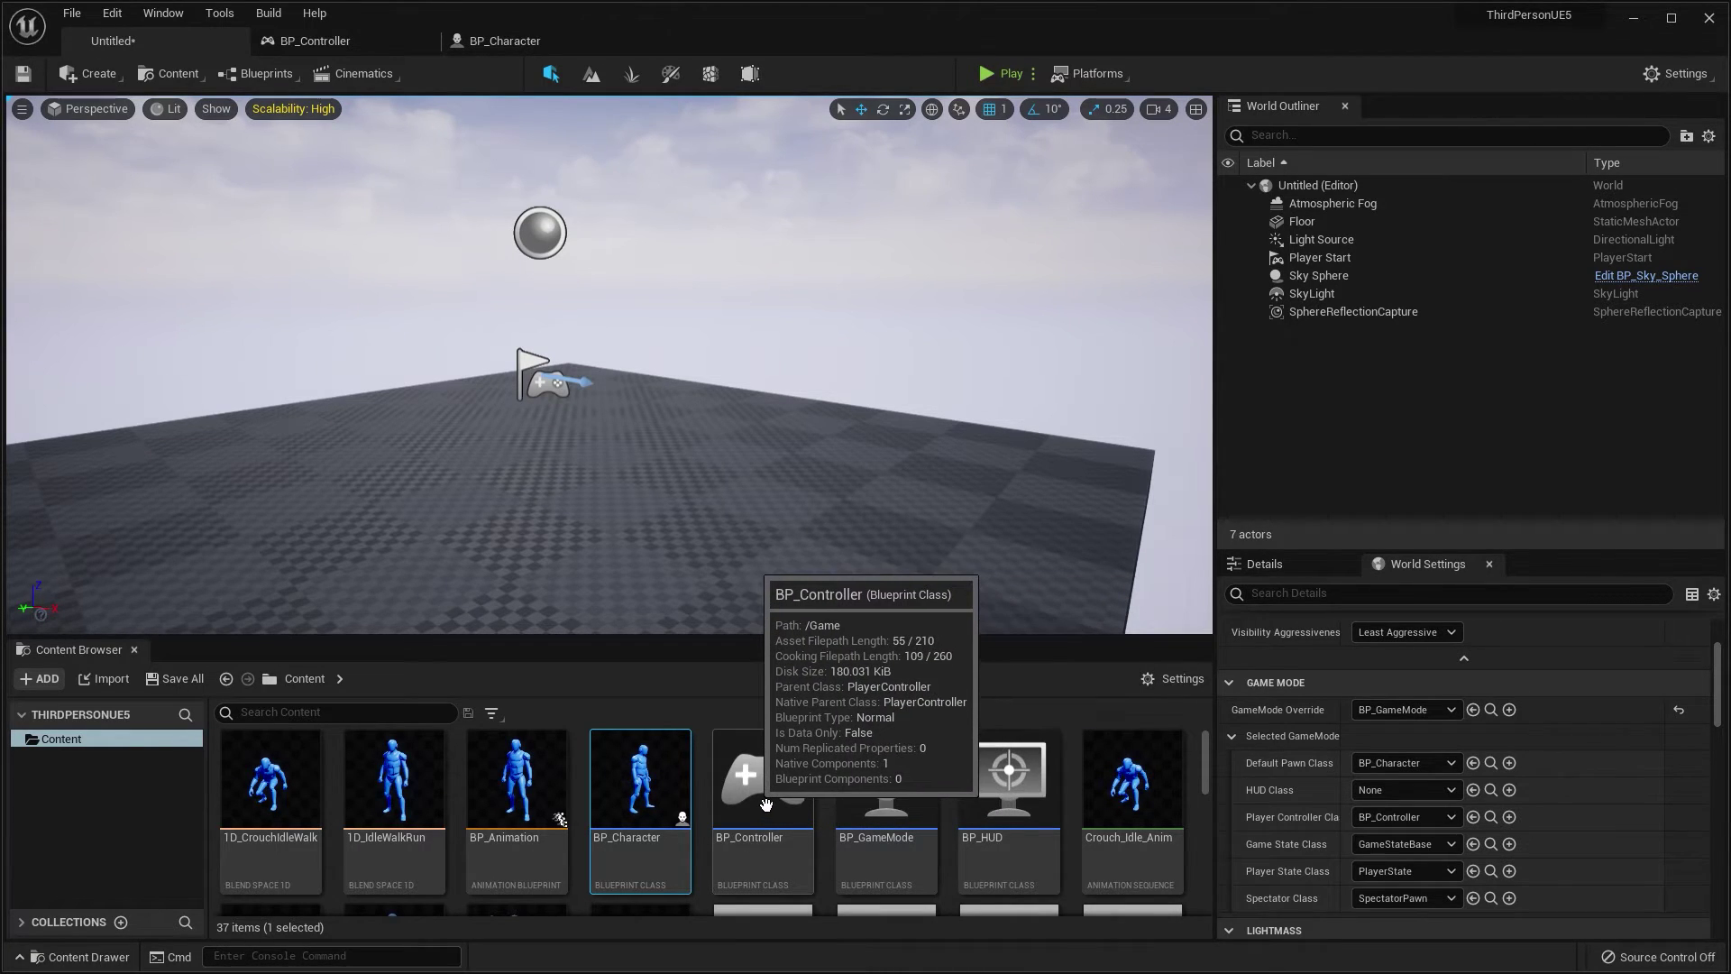
Select the BP_Controller and BP_GameMode assets, then run and stop a test play
left_click(794, 816)
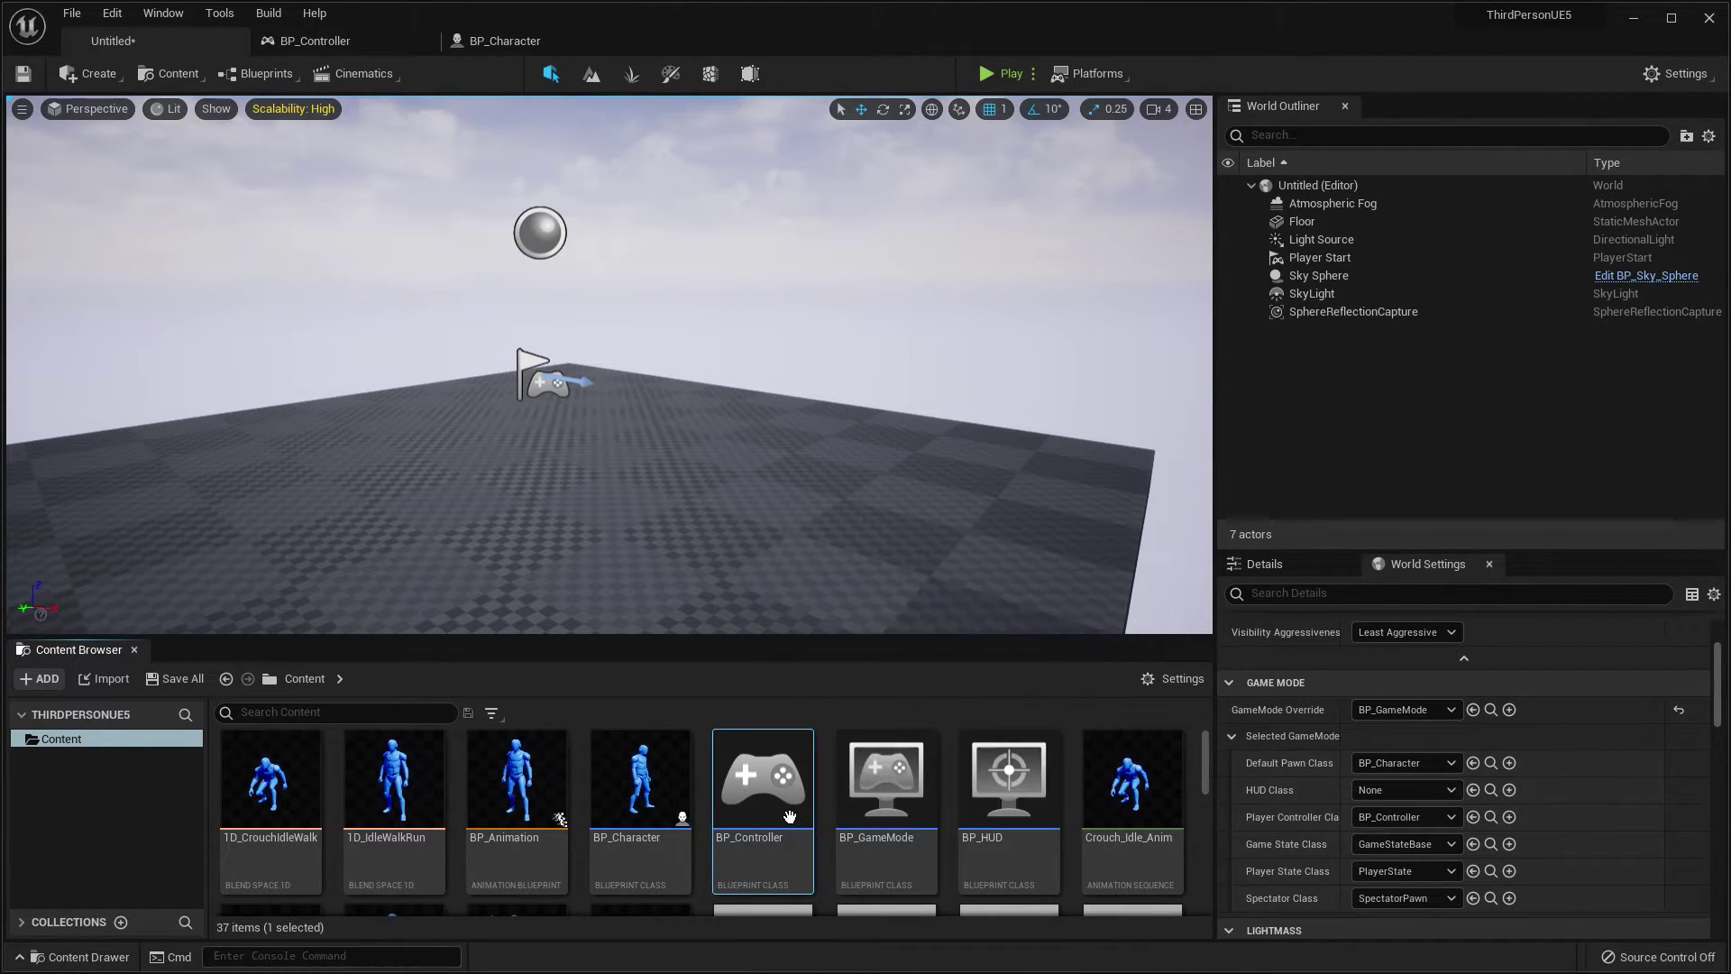
left_click(886, 789)
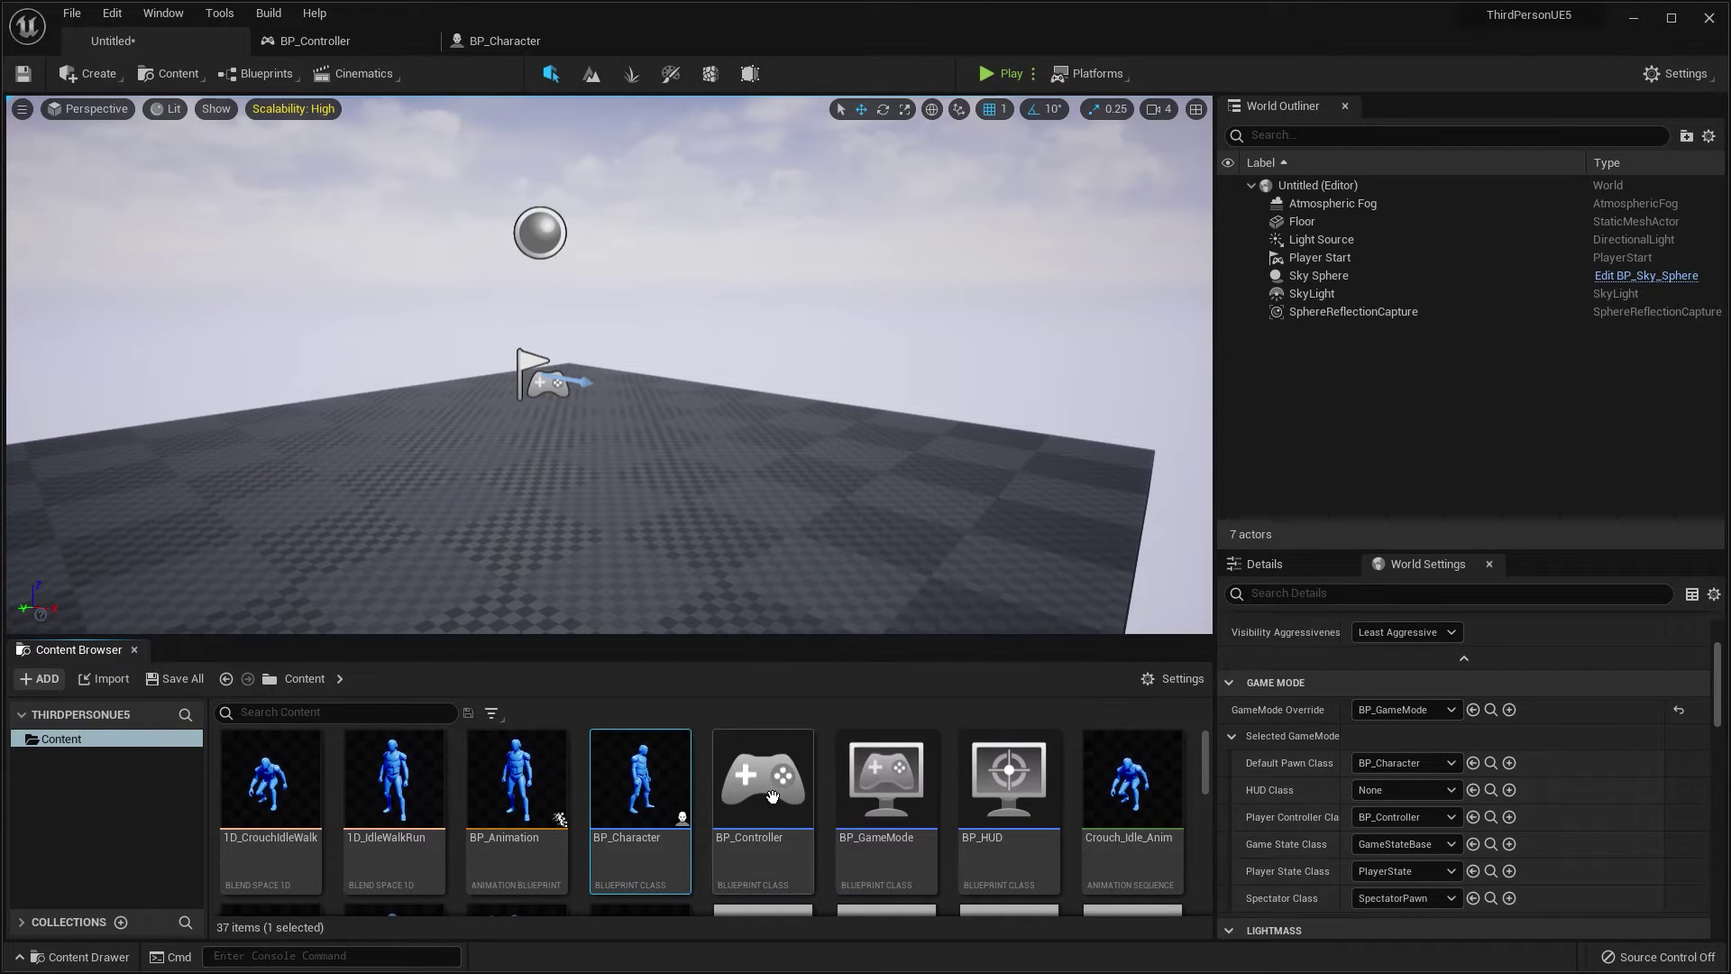
left_click(803, 795)
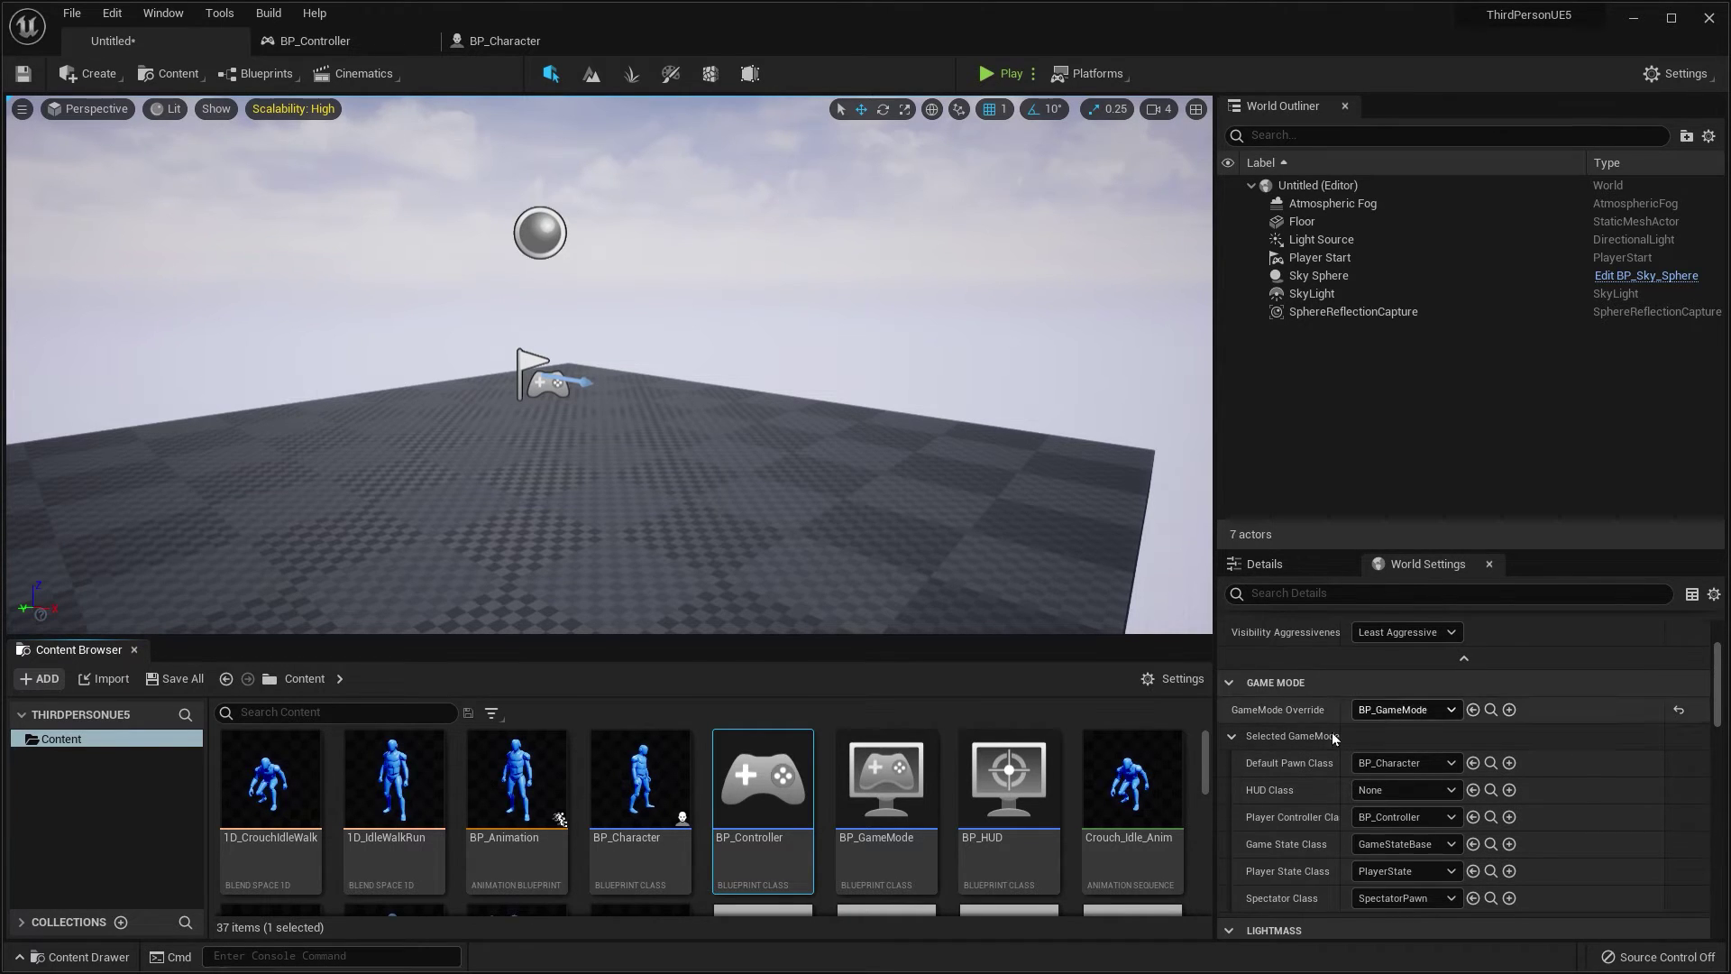
left_click(998, 72)
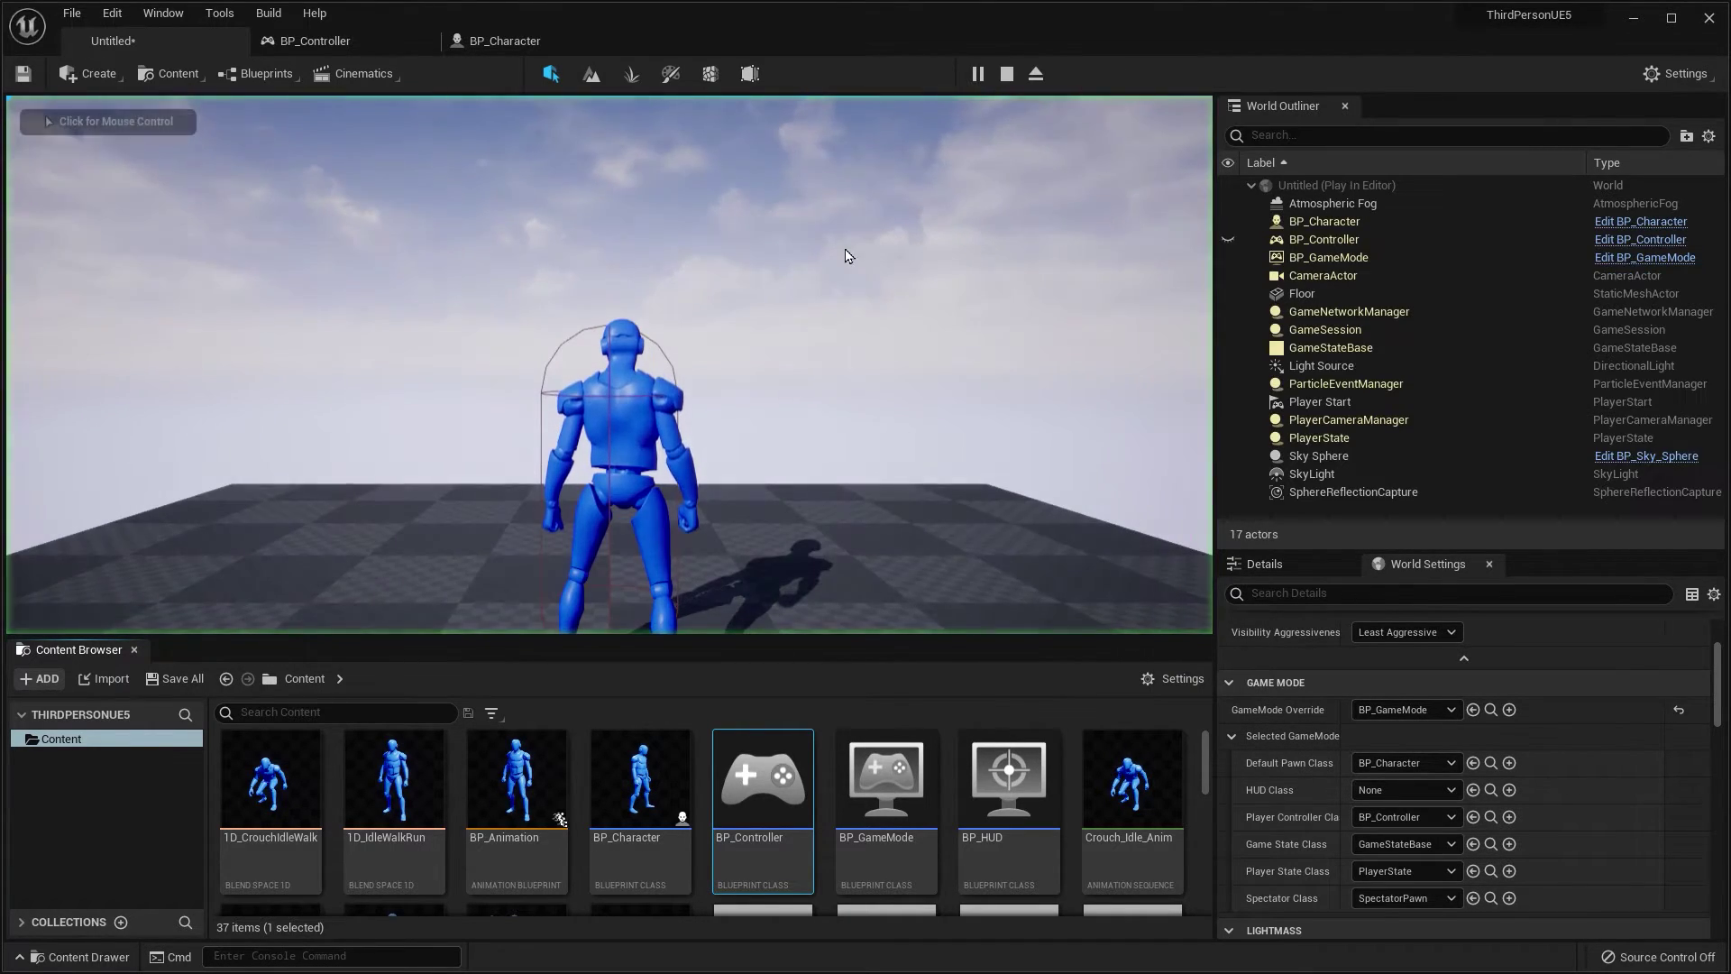
left_click(1009, 74)
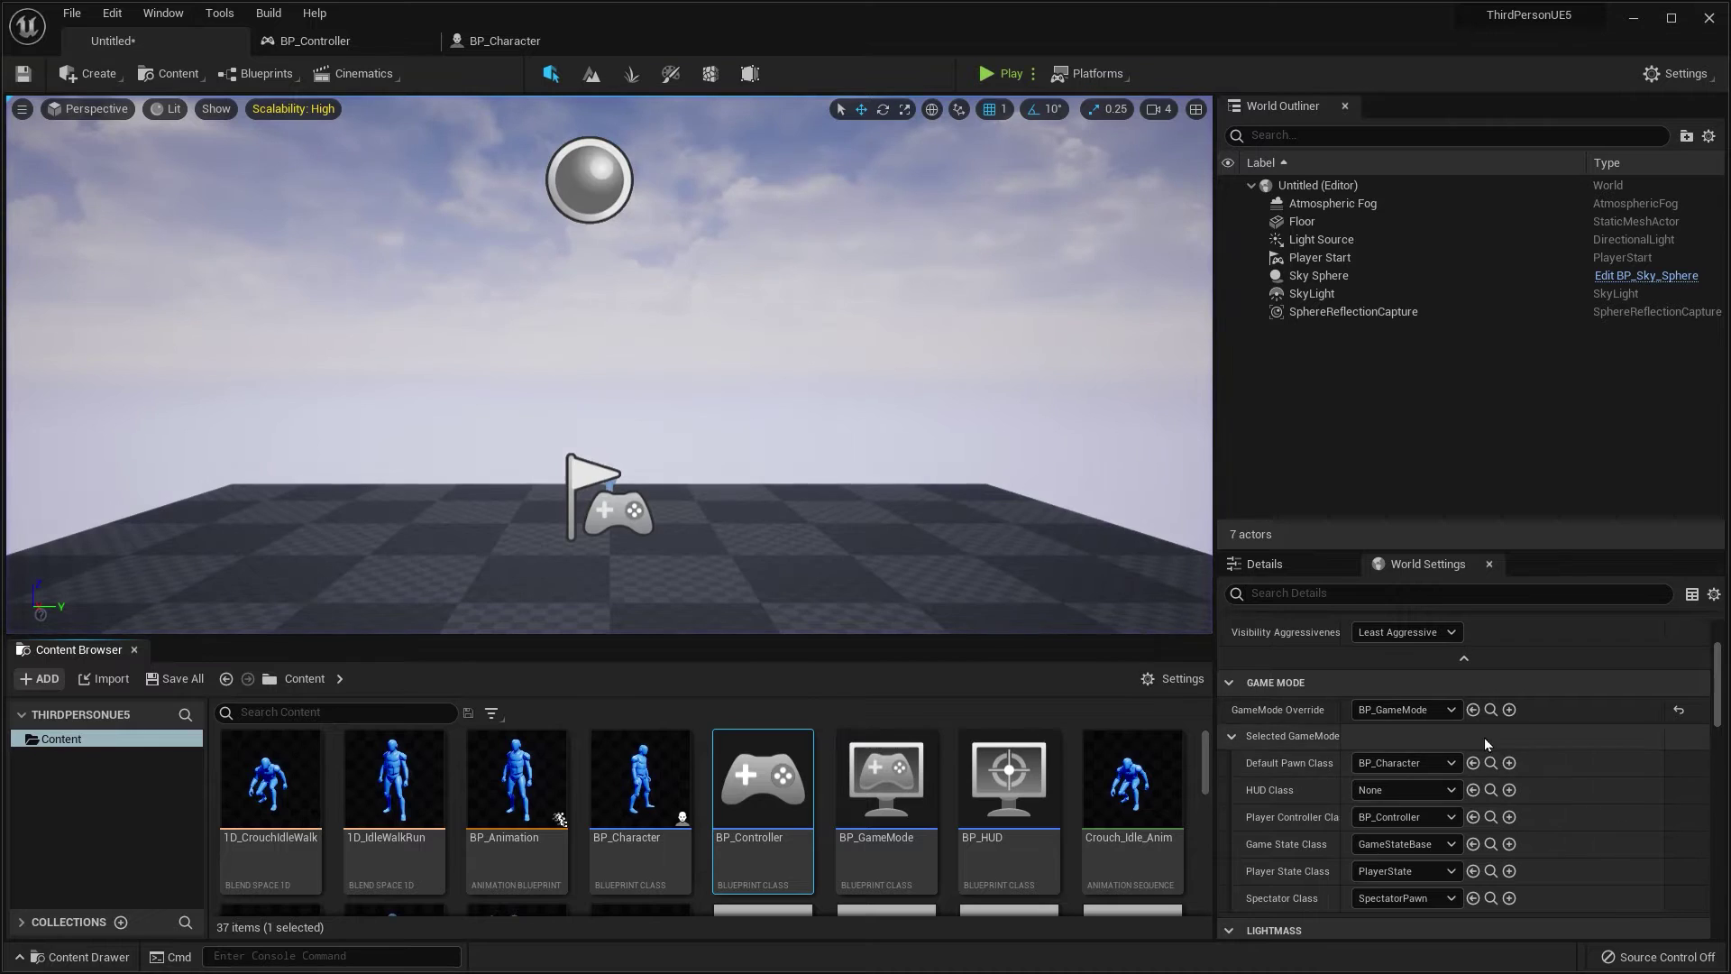
Reset the World Settings GameMode Override to None
scroll(1484, 737, "up", 3)
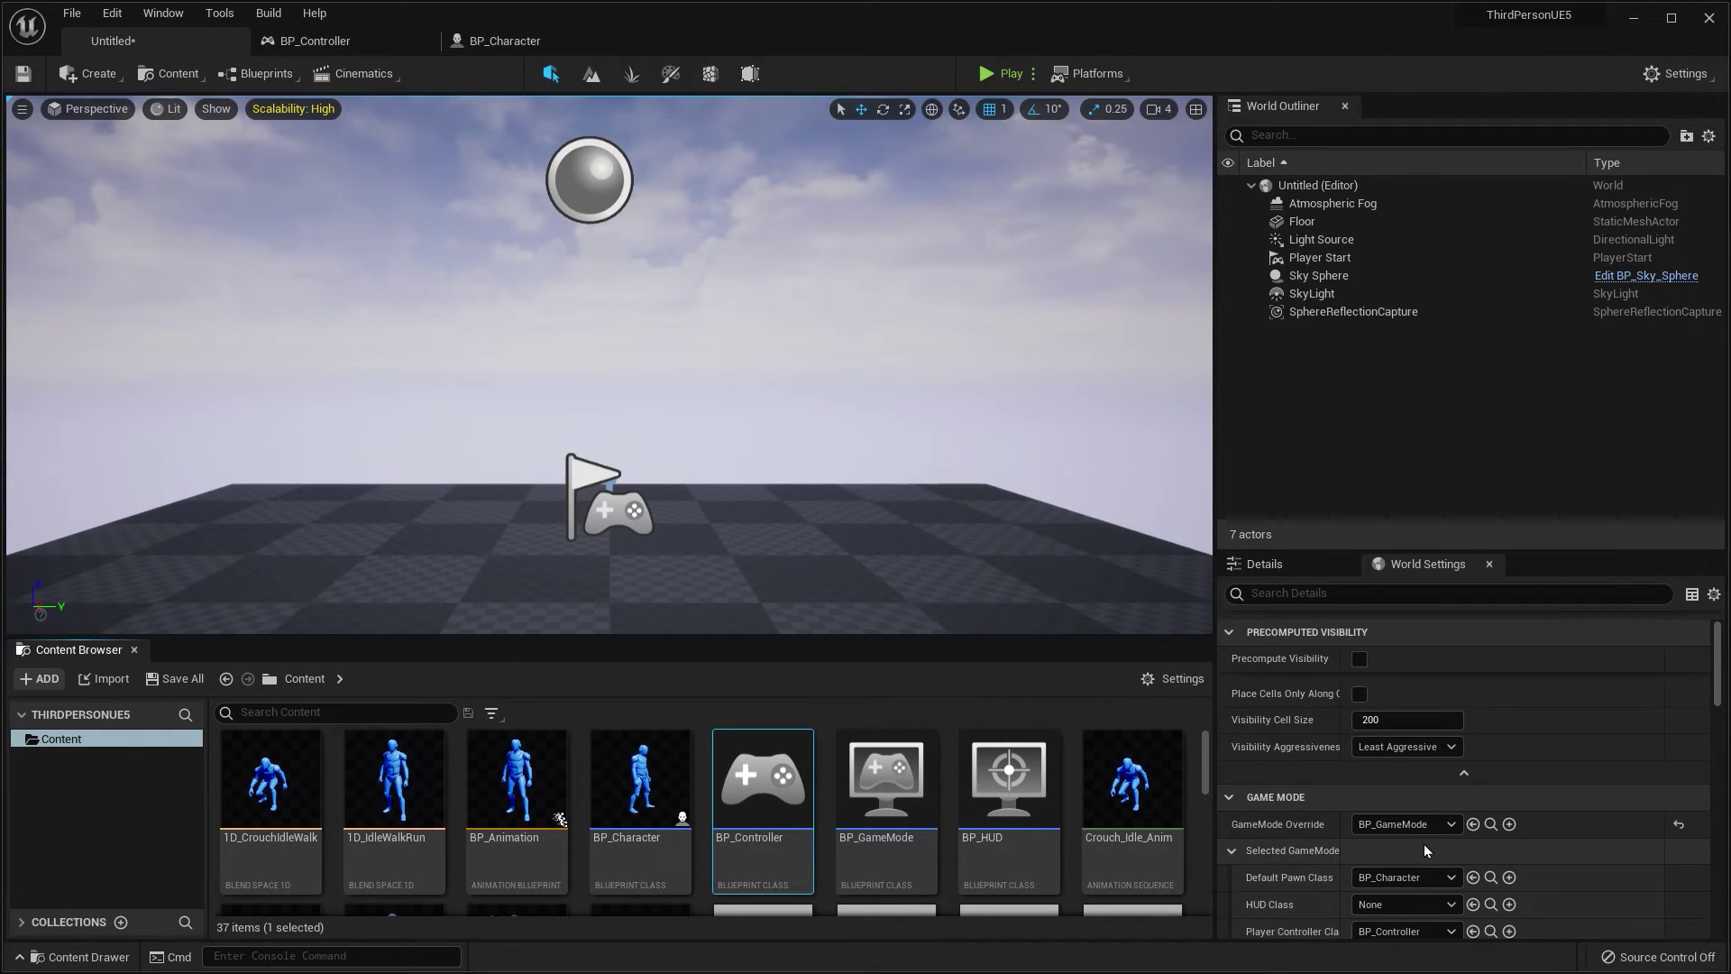
scroll(1421, 844, "down", 1)
scroll(1420, 846, "up", 1)
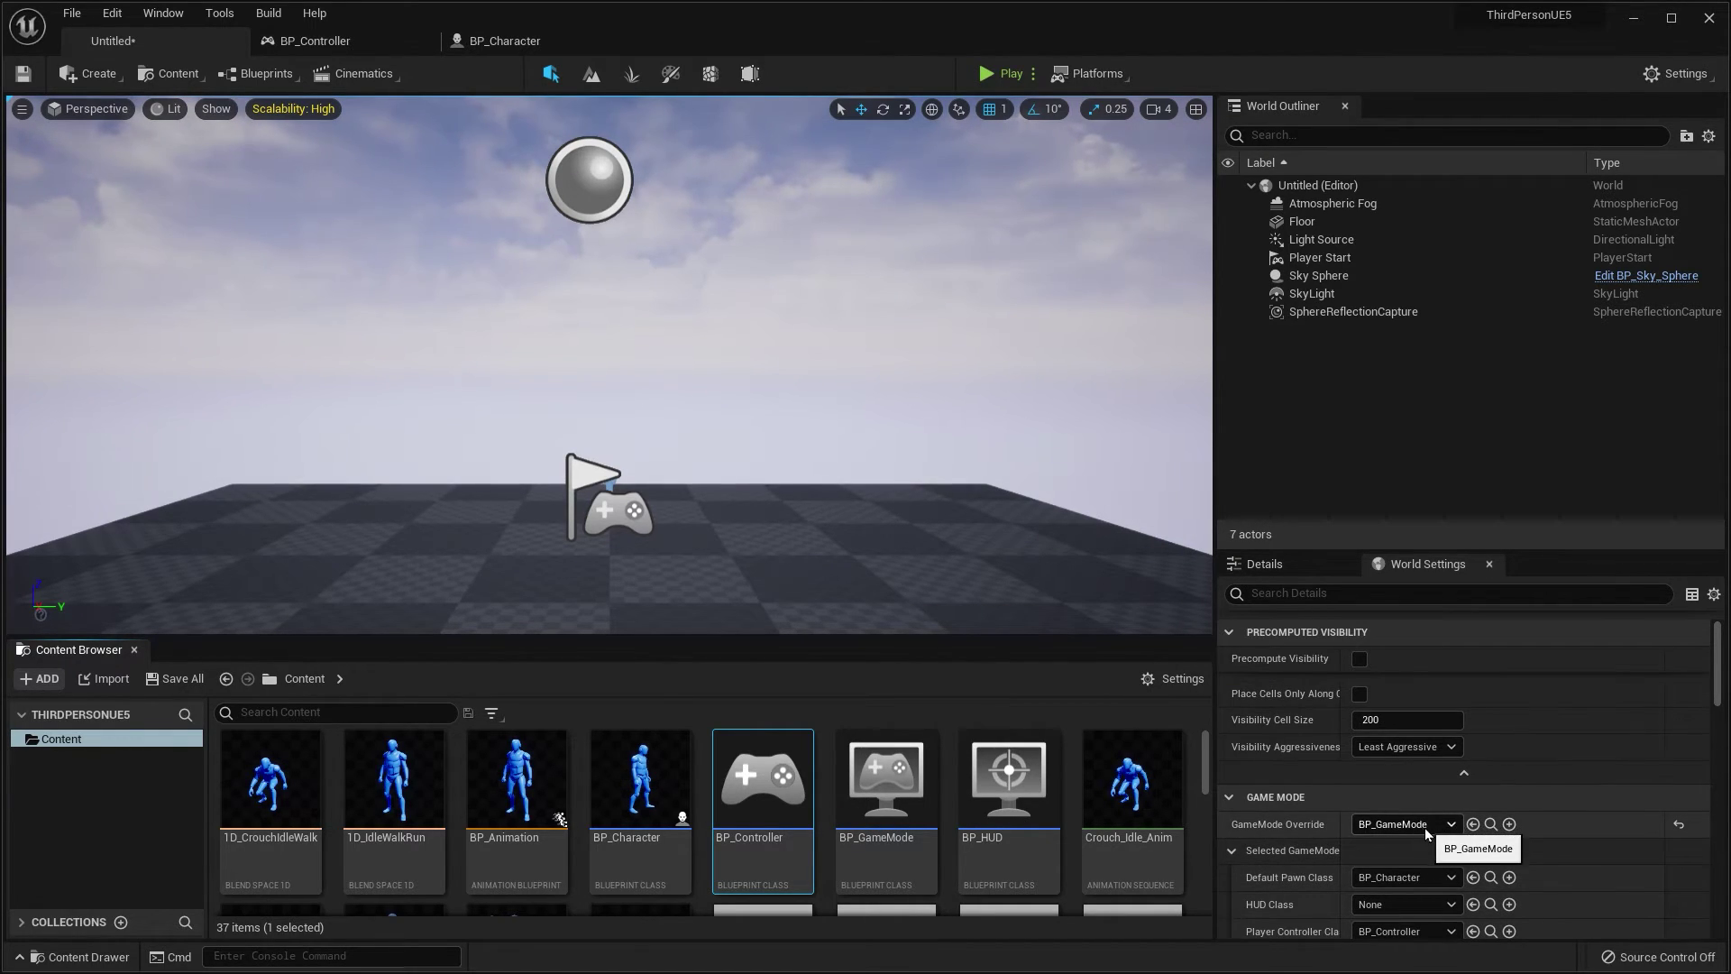
left_click(1425, 830)
left_click(1409, 630)
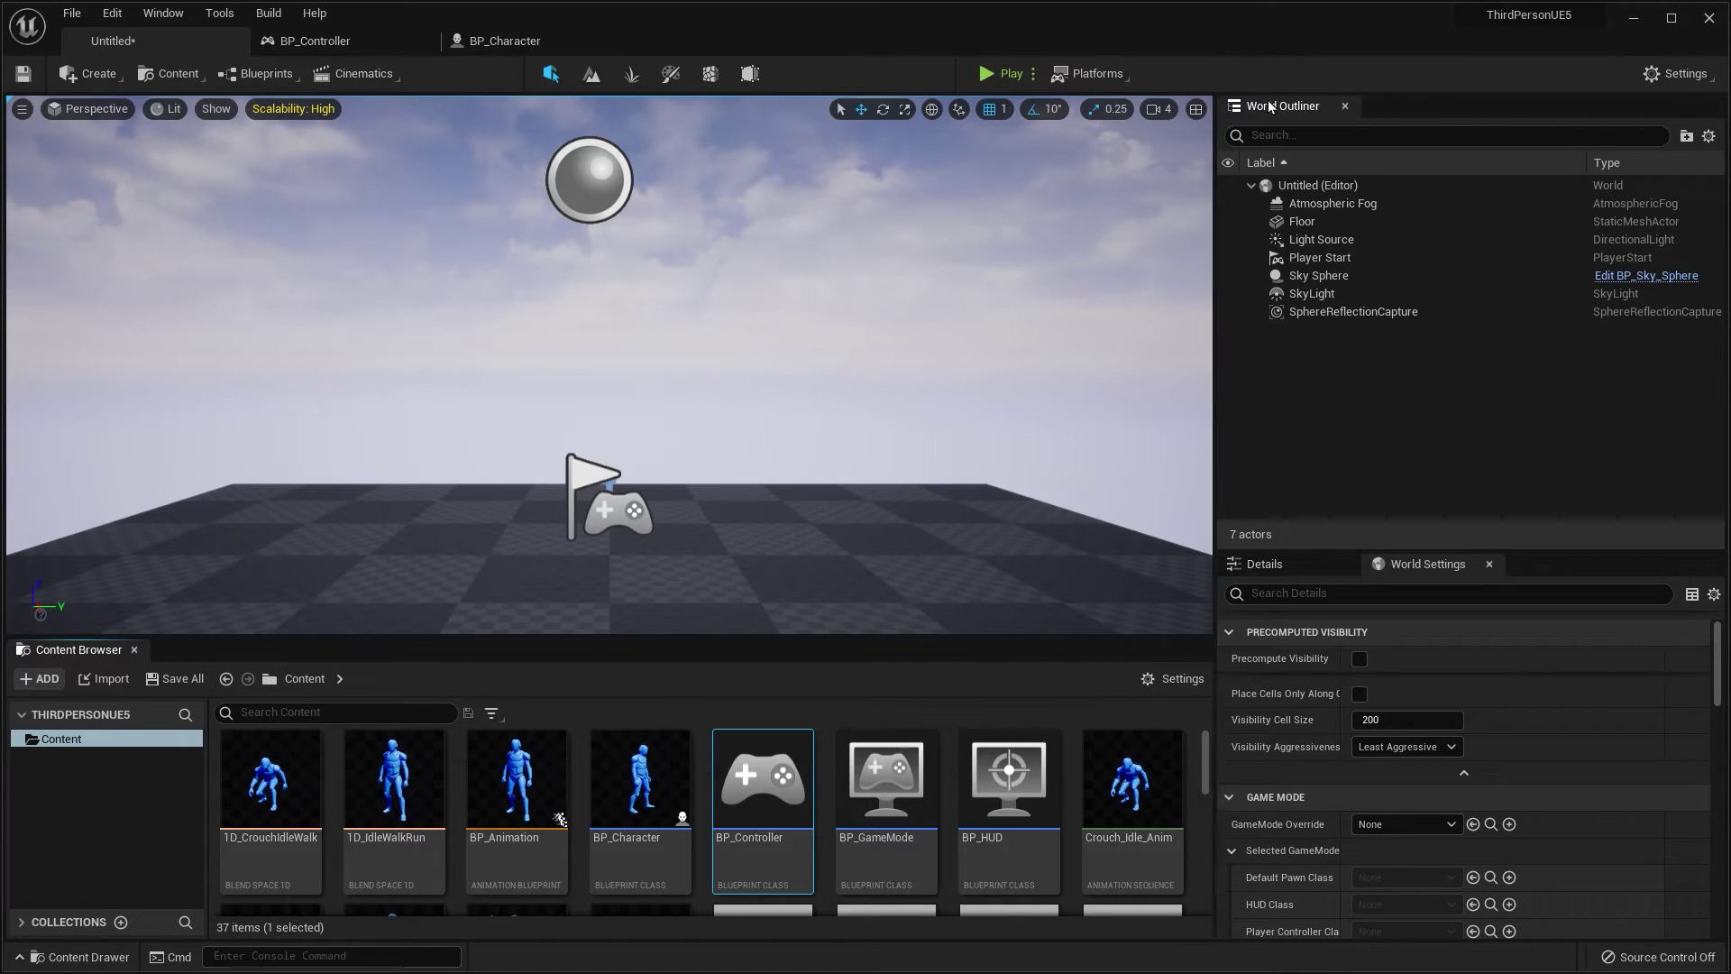
In Project Settings > Maps & Modes, choose BP_GameMode as Default GameMode, then return to Untitled
left_click(1672, 74)
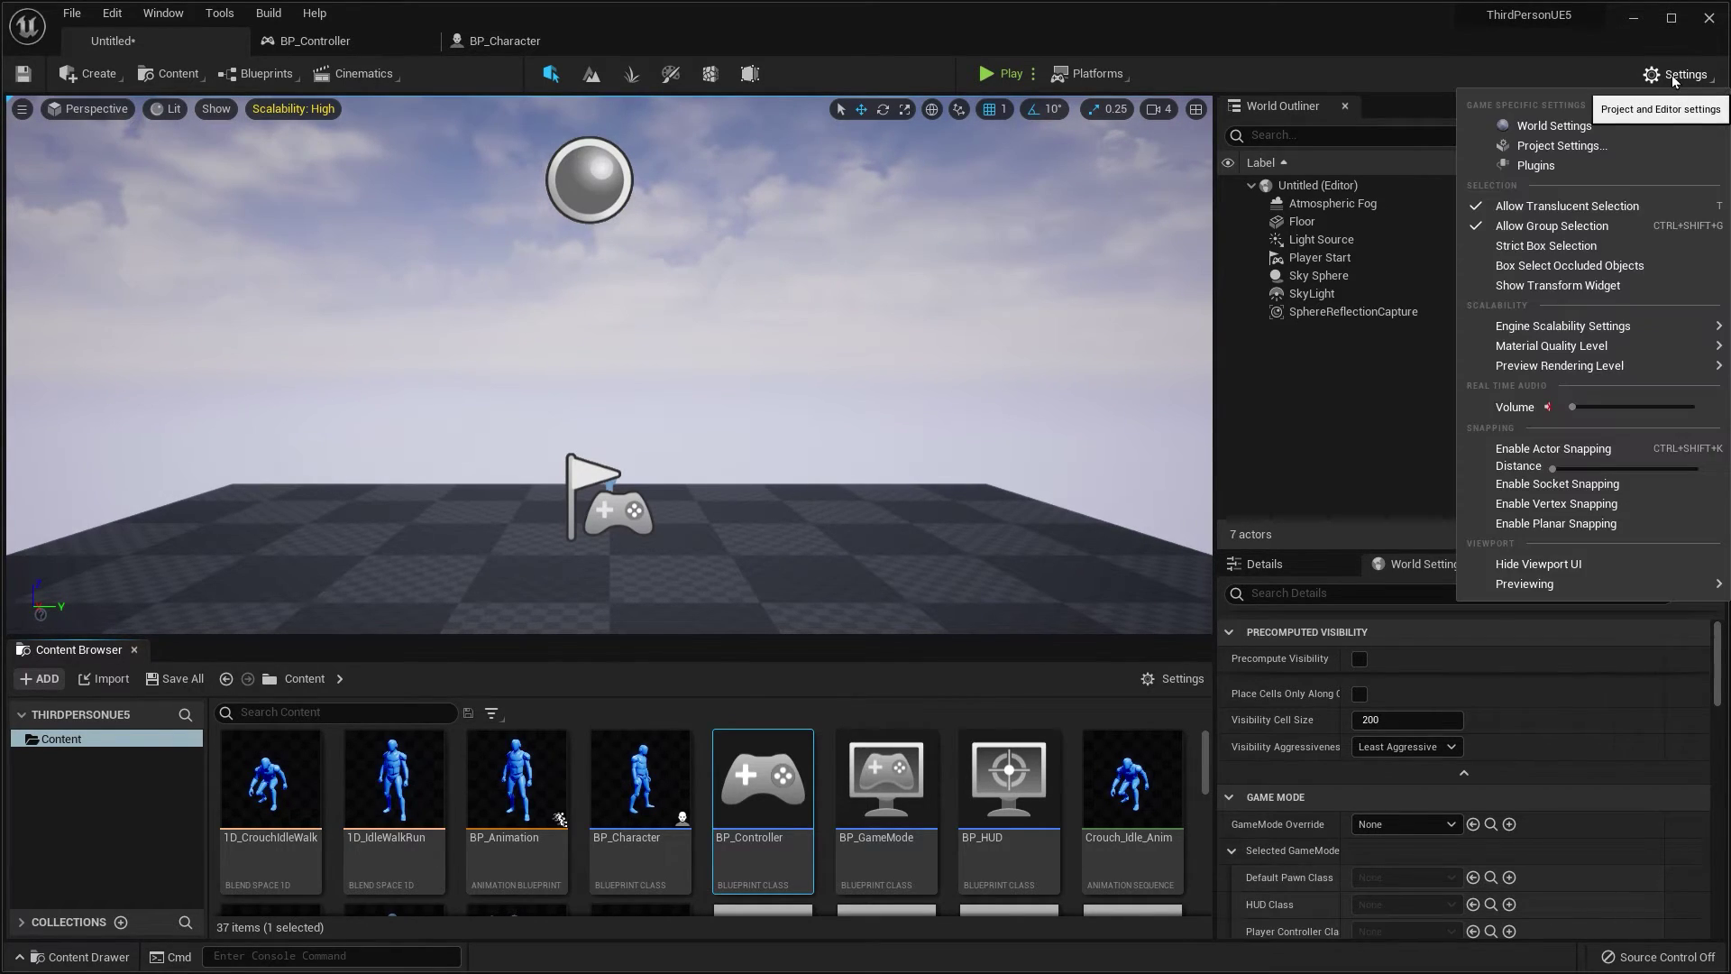
left_click(1606, 147)
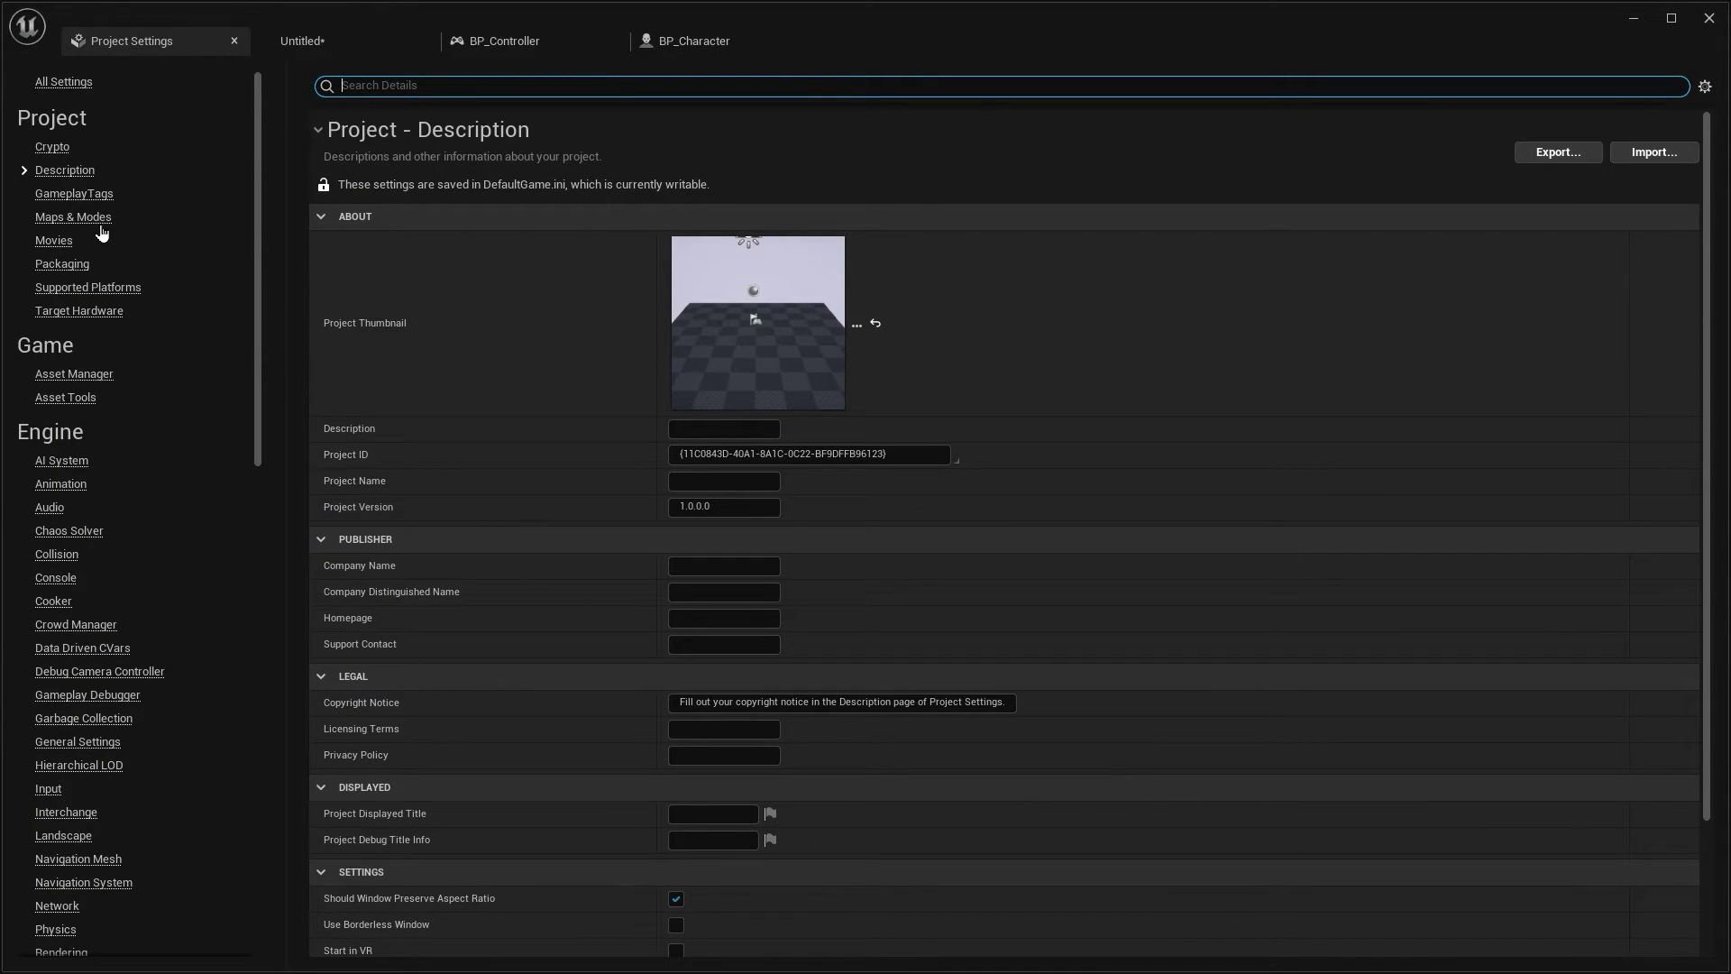
left_click(74, 218)
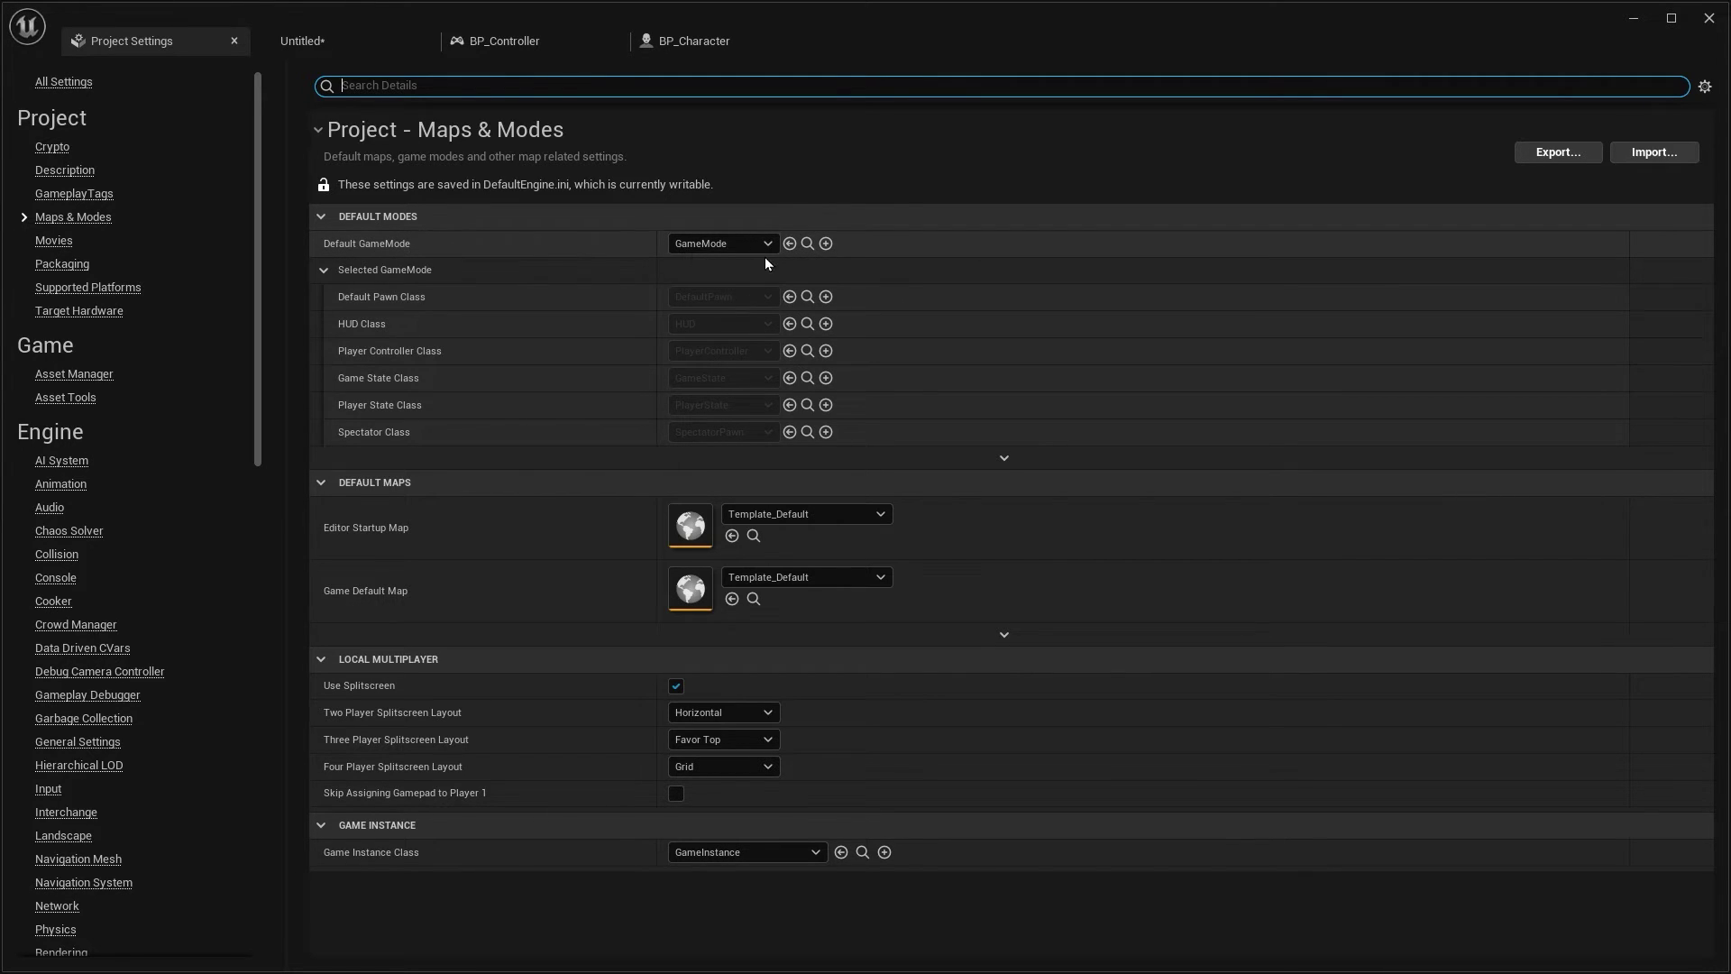
left_click(740, 244)
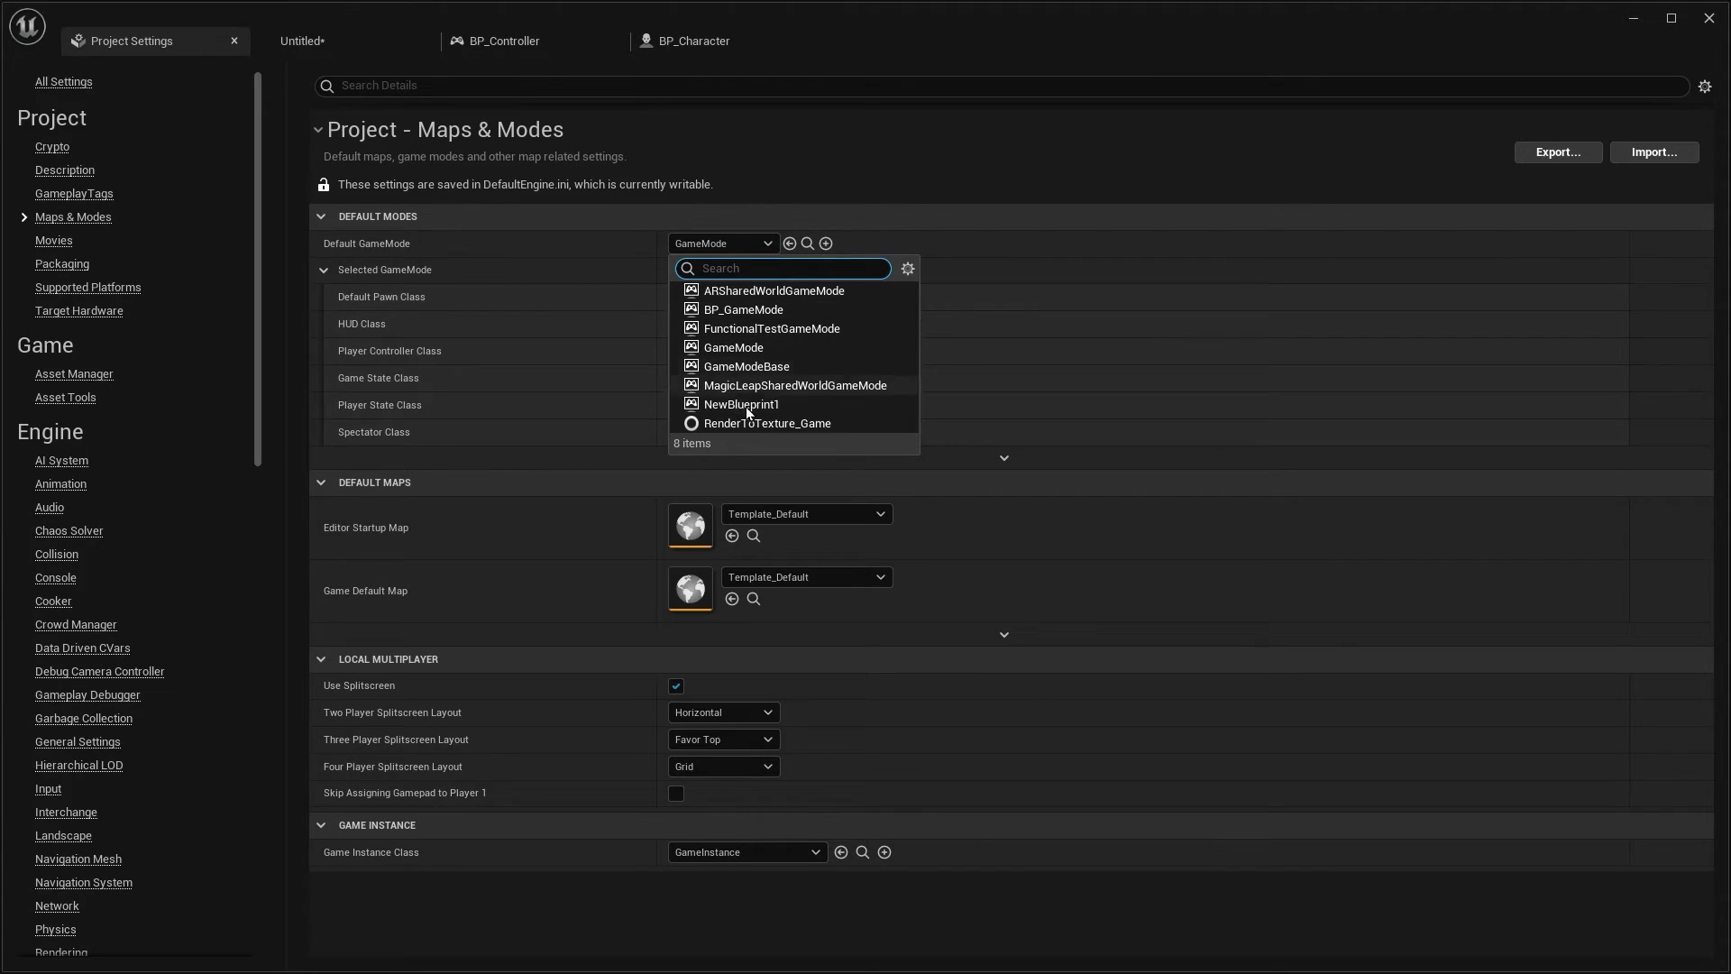
left_click(748, 311)
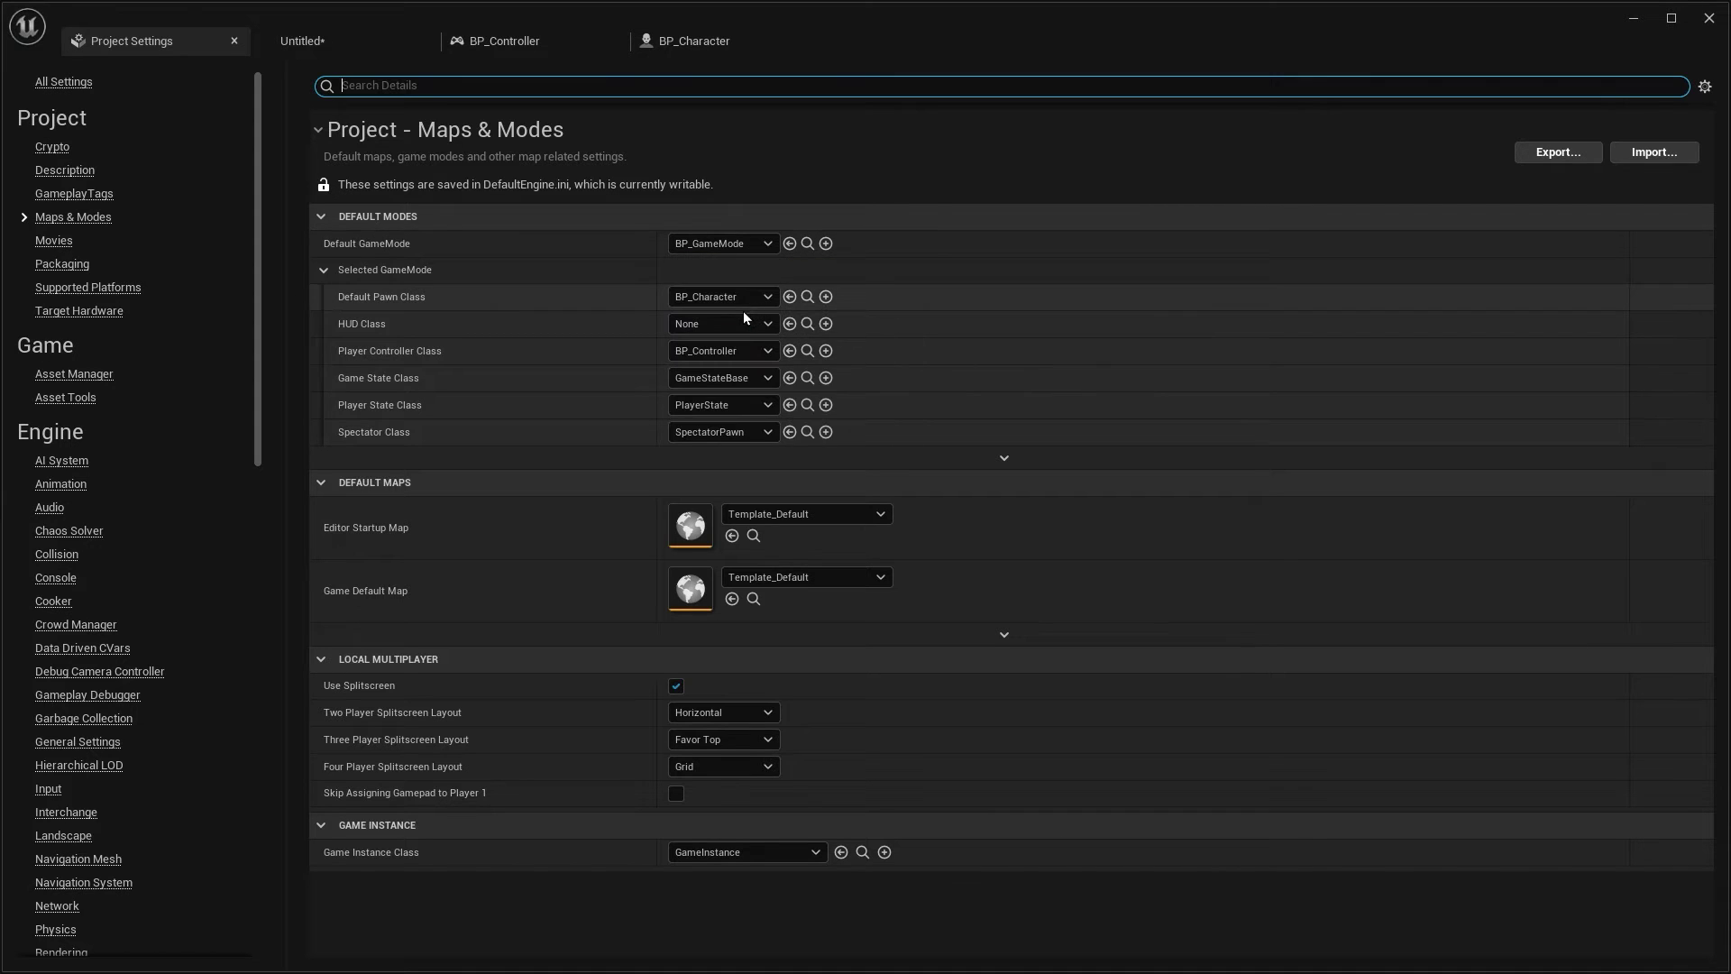
left_click(369, 42)
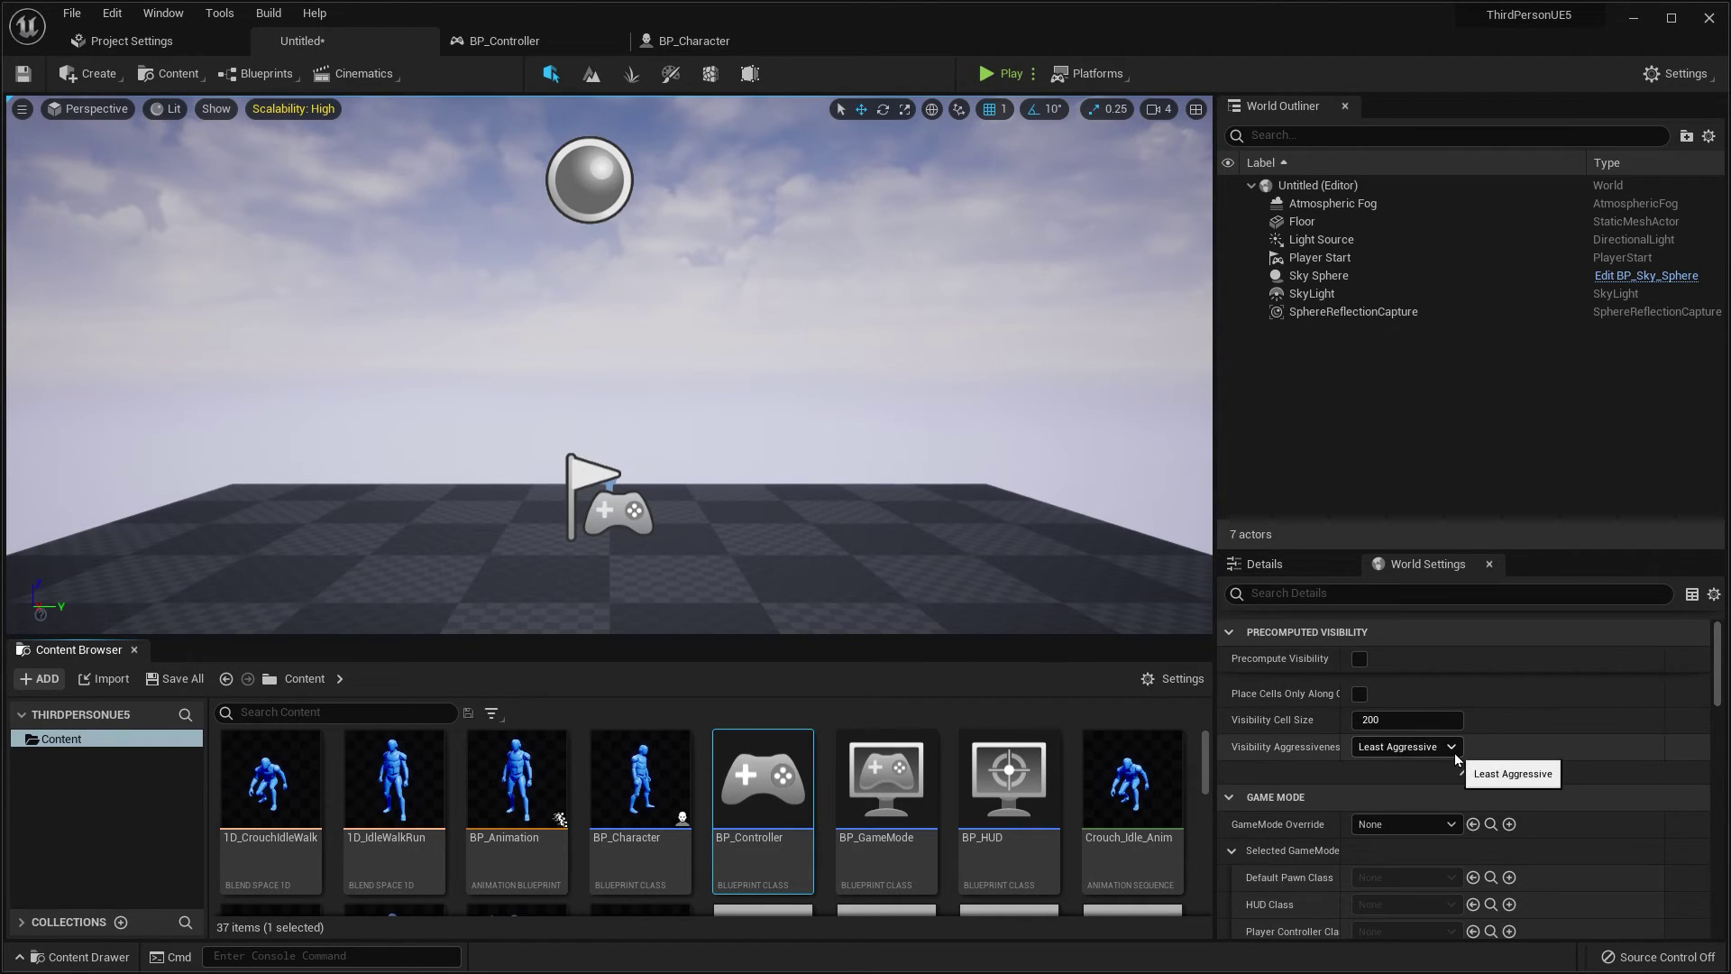
scroll(1457, 760, "down", 3)
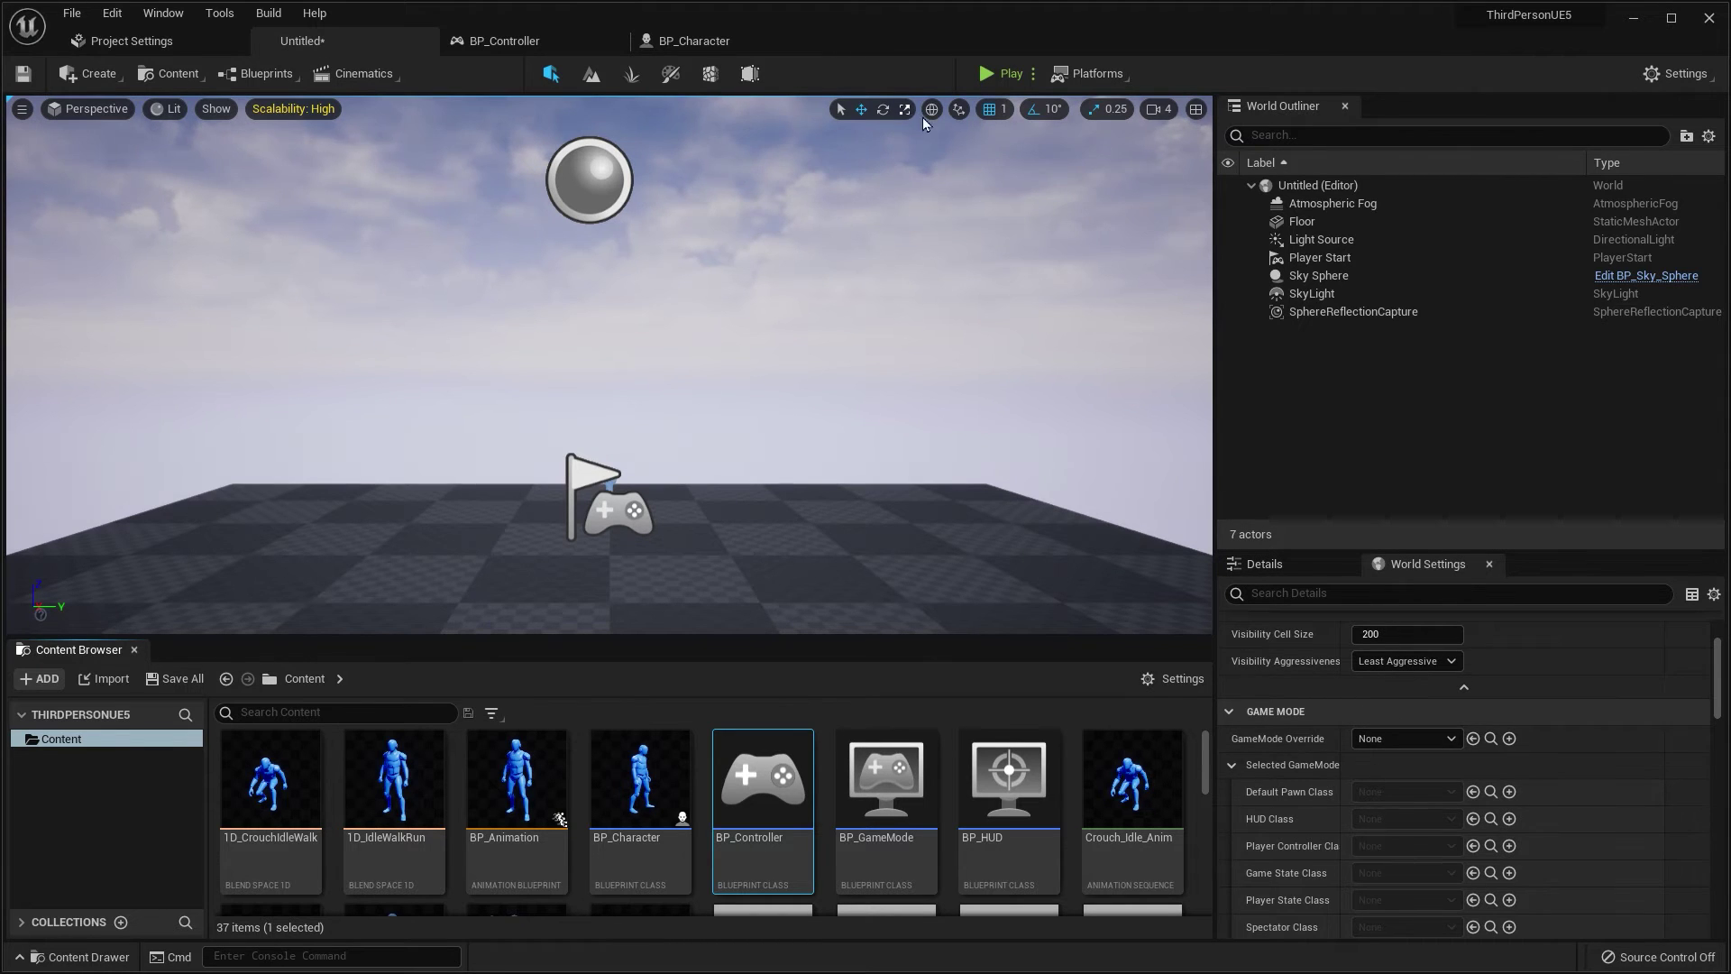
left_click(999, 74)
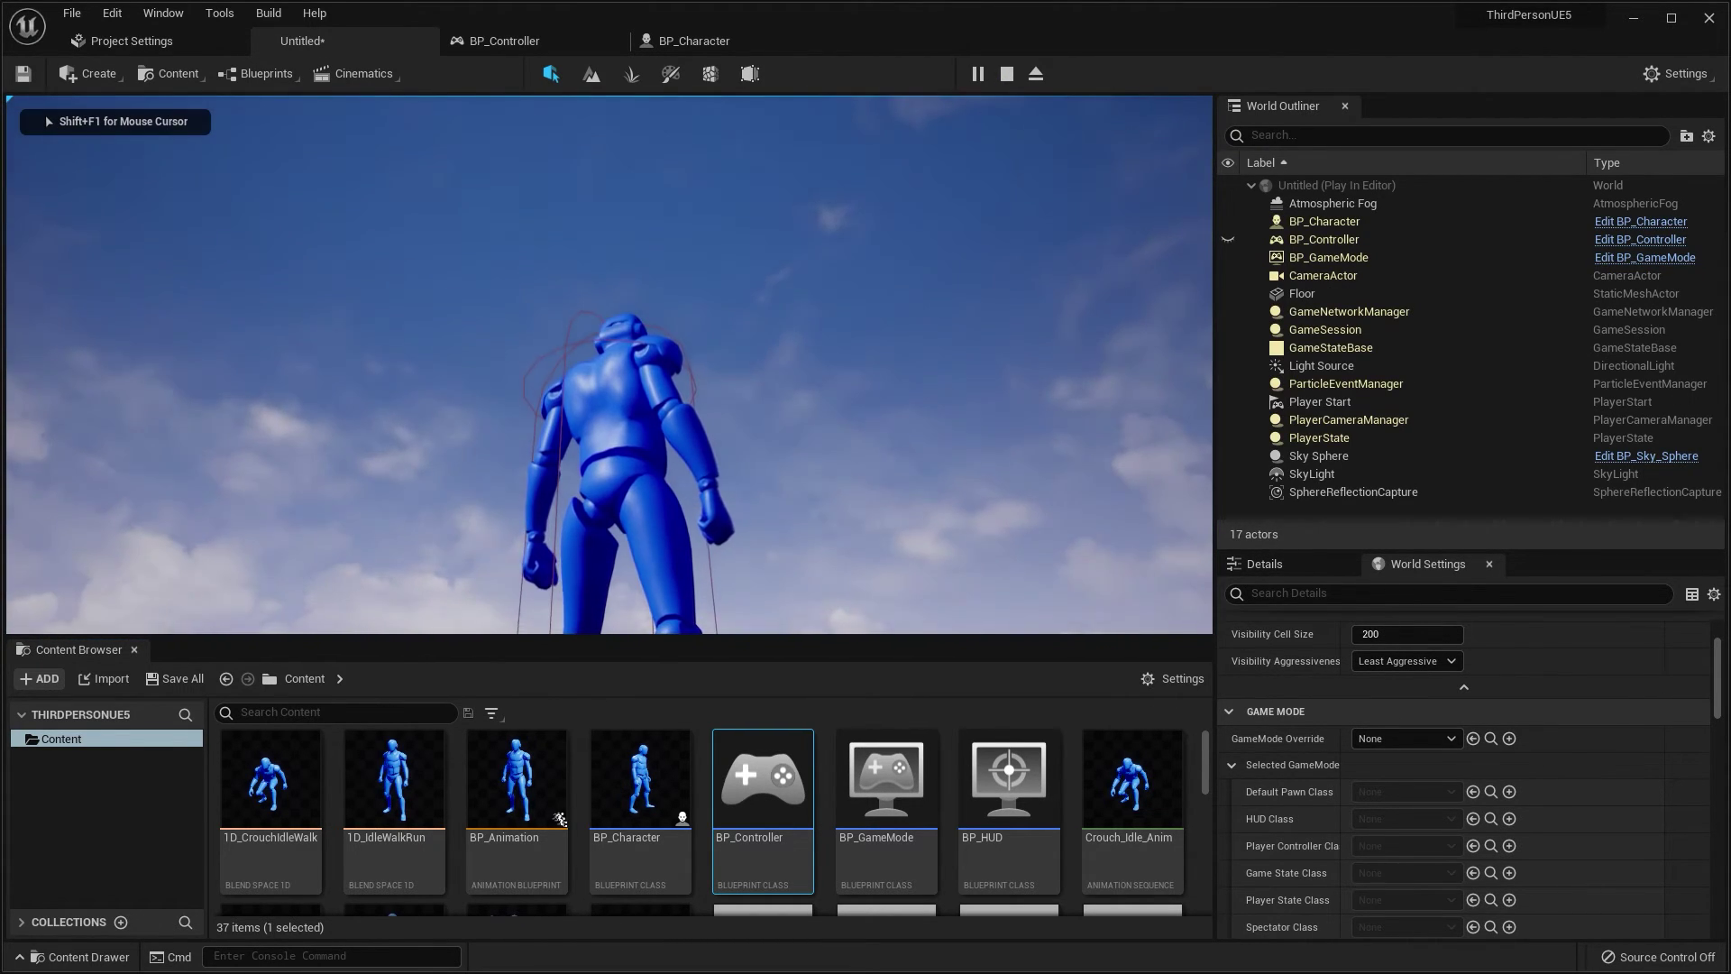
key("w")
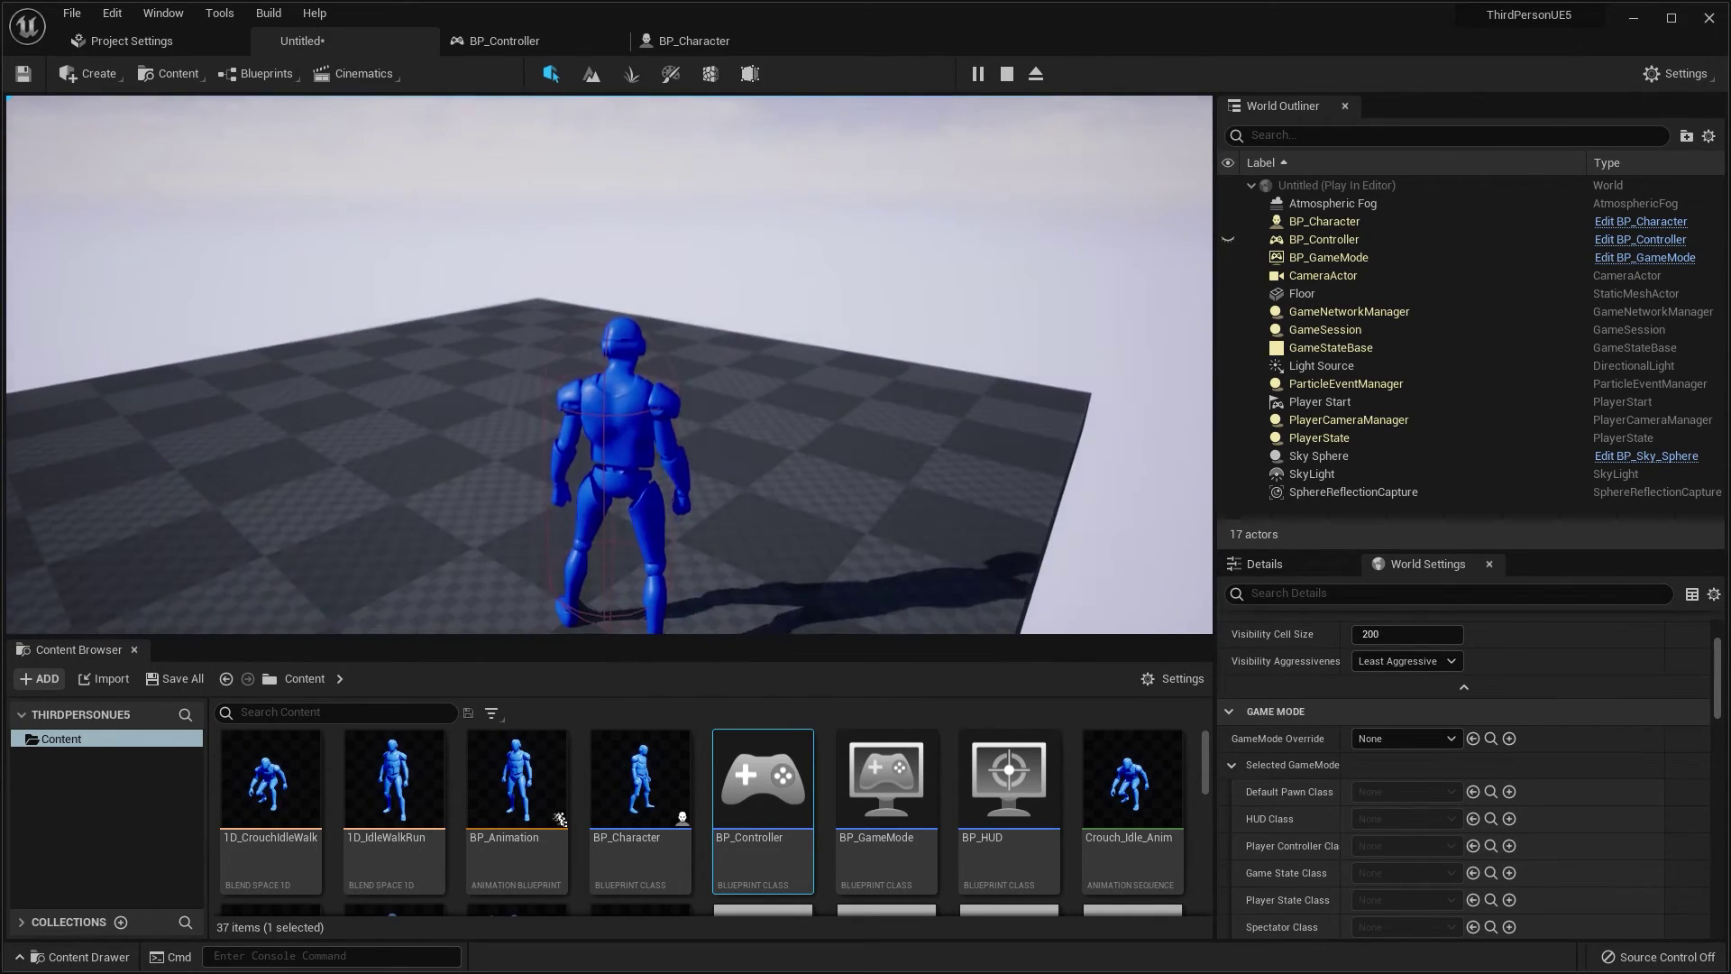
key("Escape")
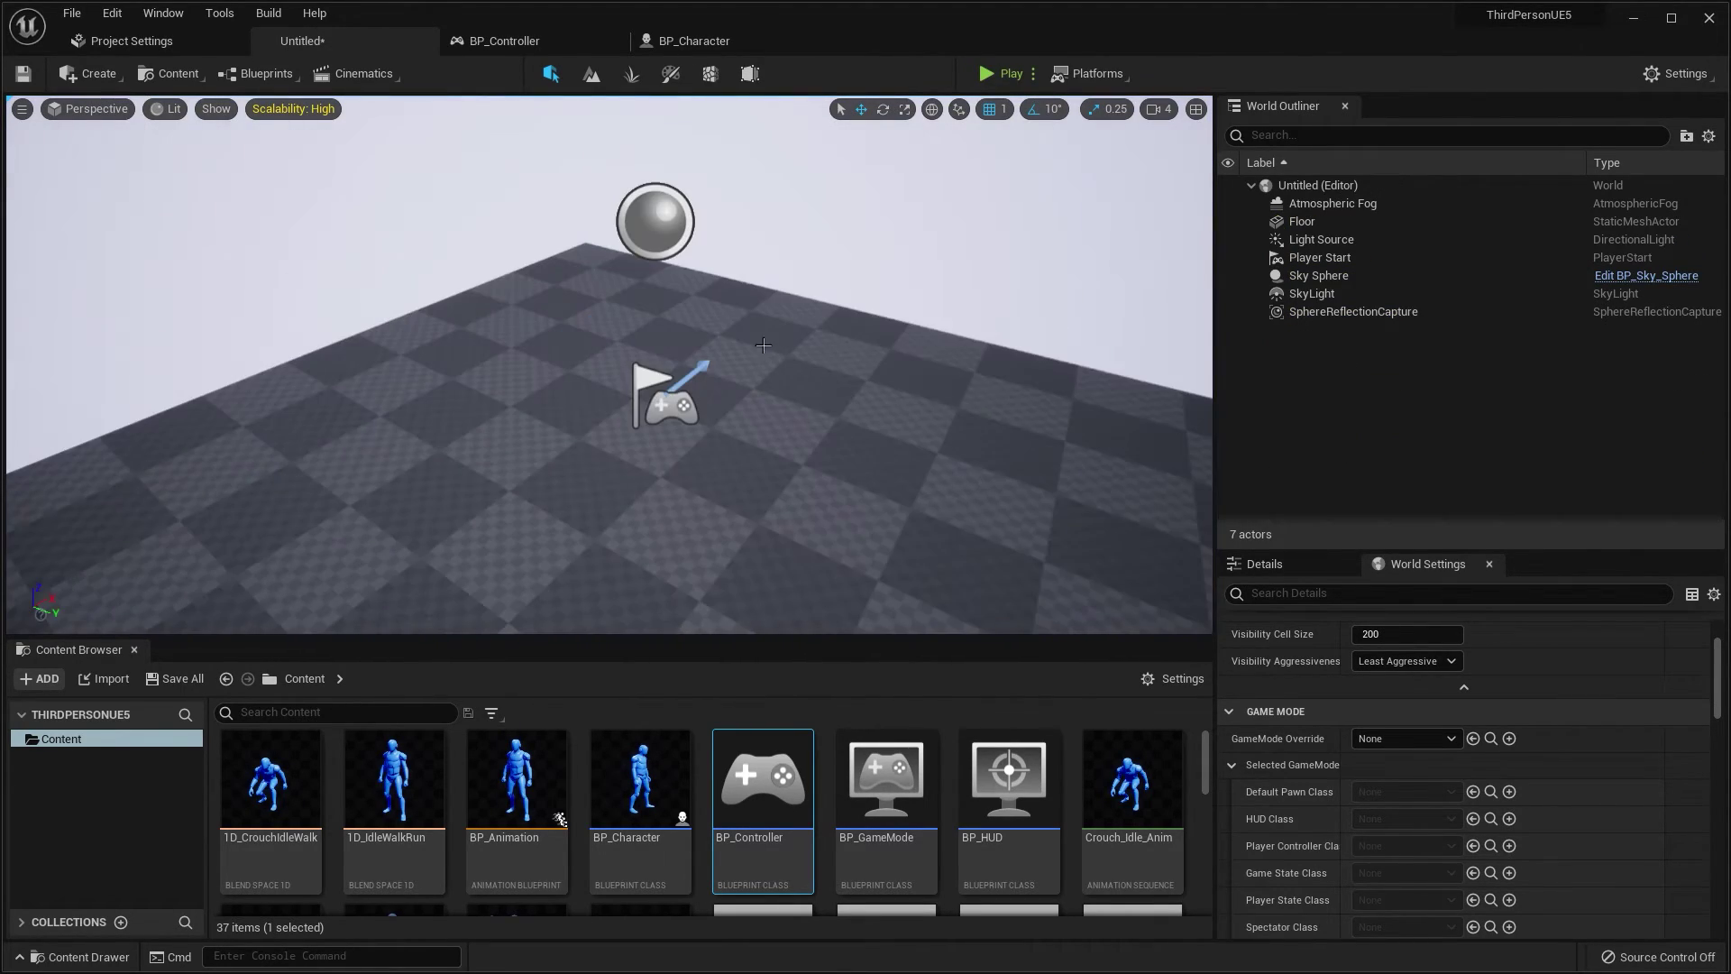
left_click_drag(762, 346, 730, 276)
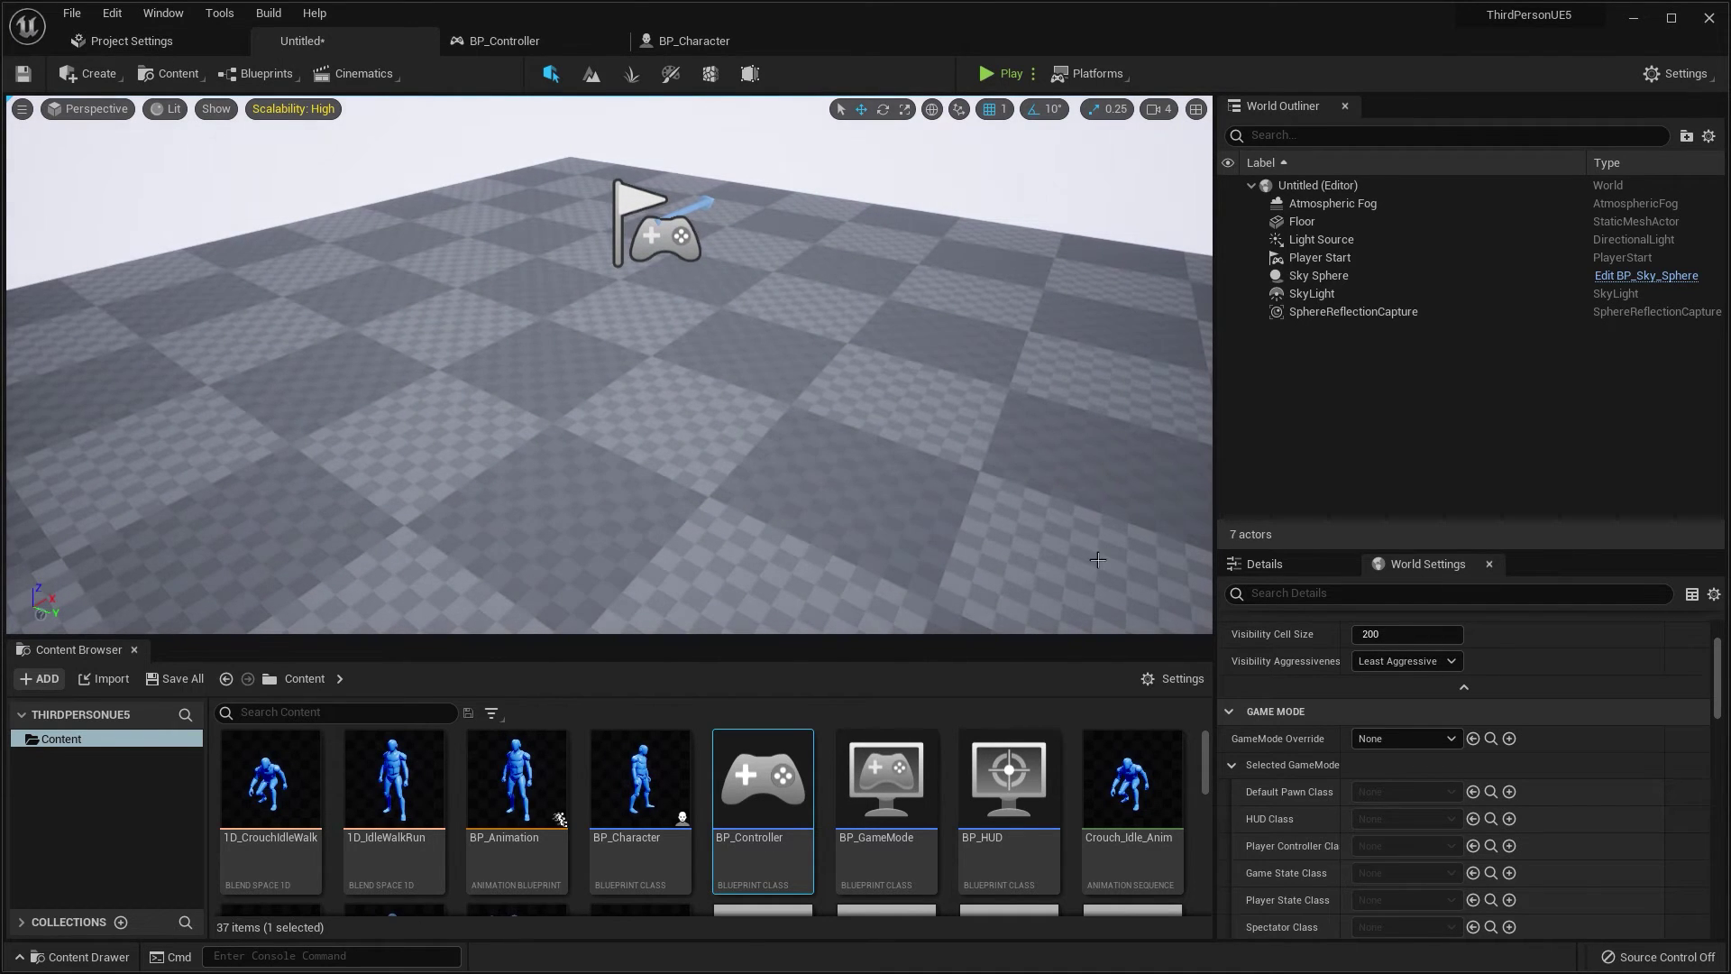
left_click(887, 789)
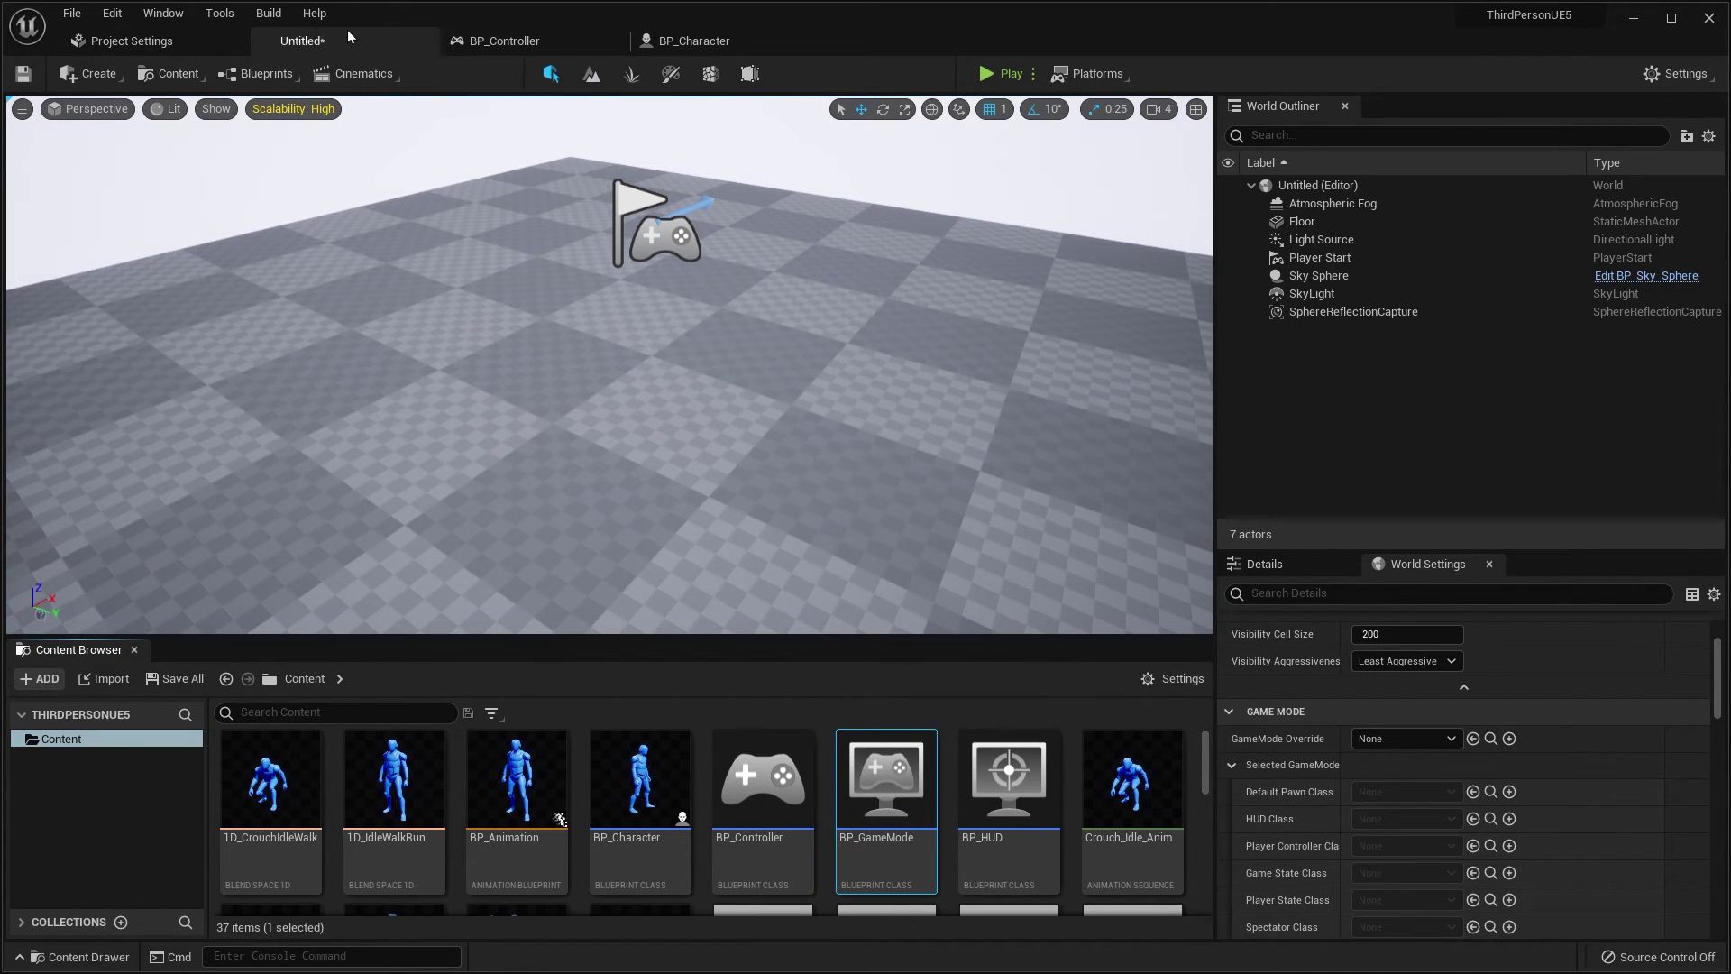
left_click(193, 42)
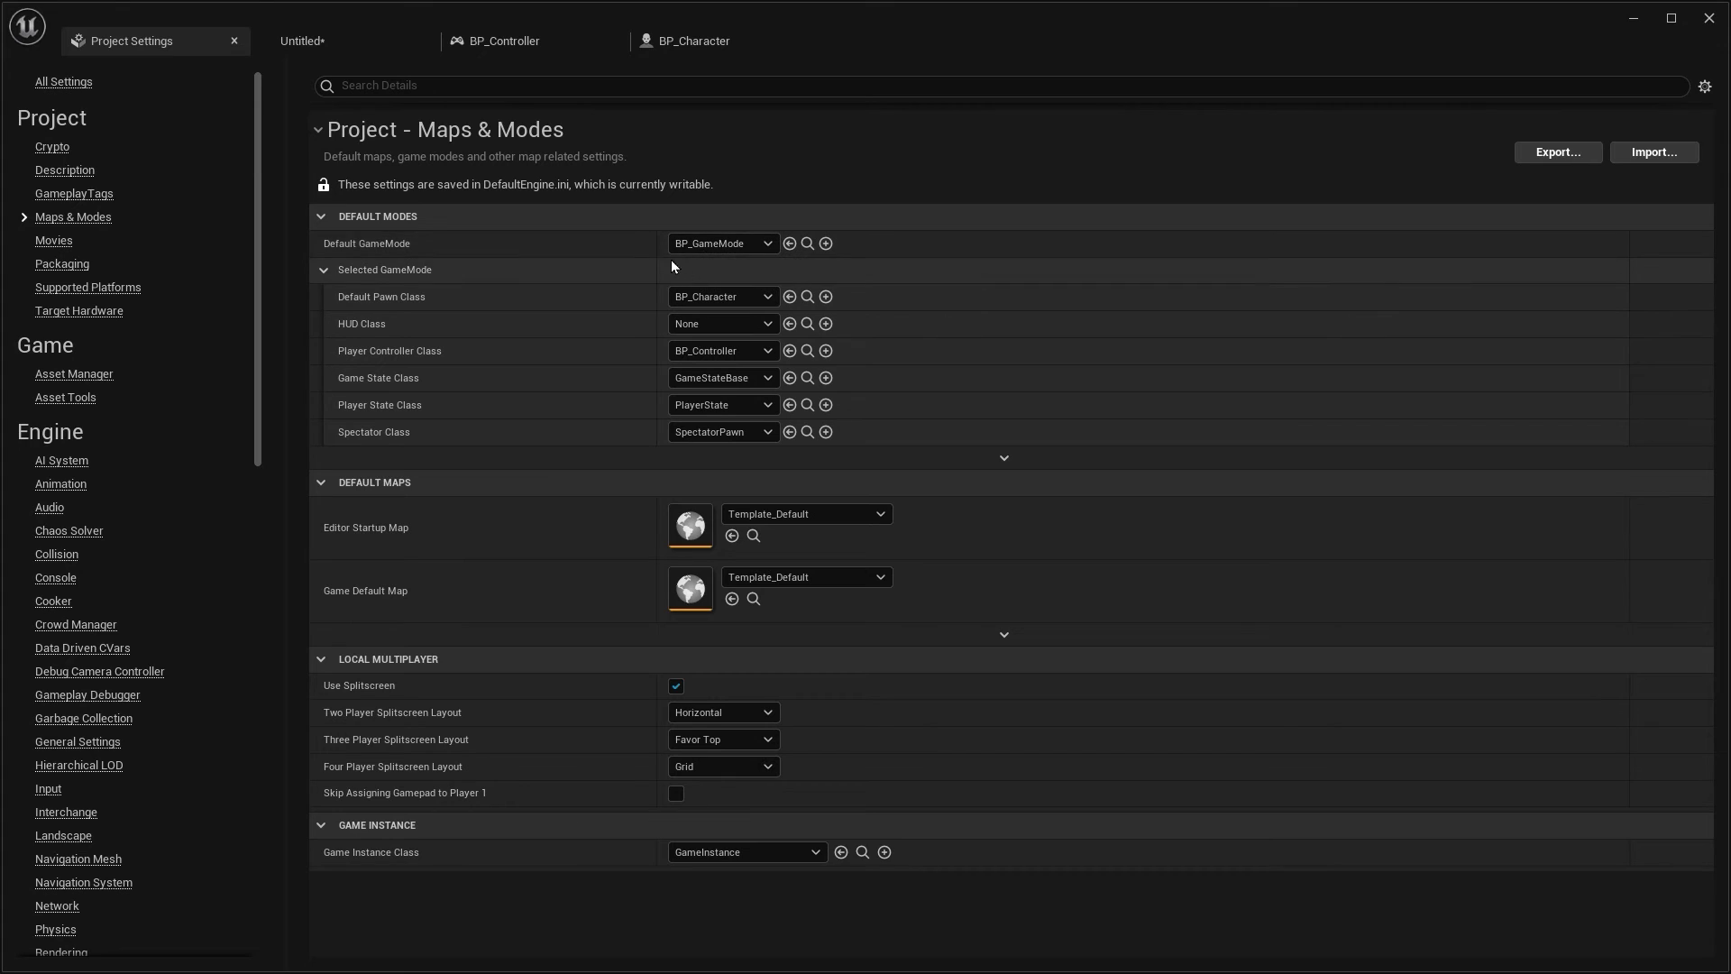
left_click(352, 43)
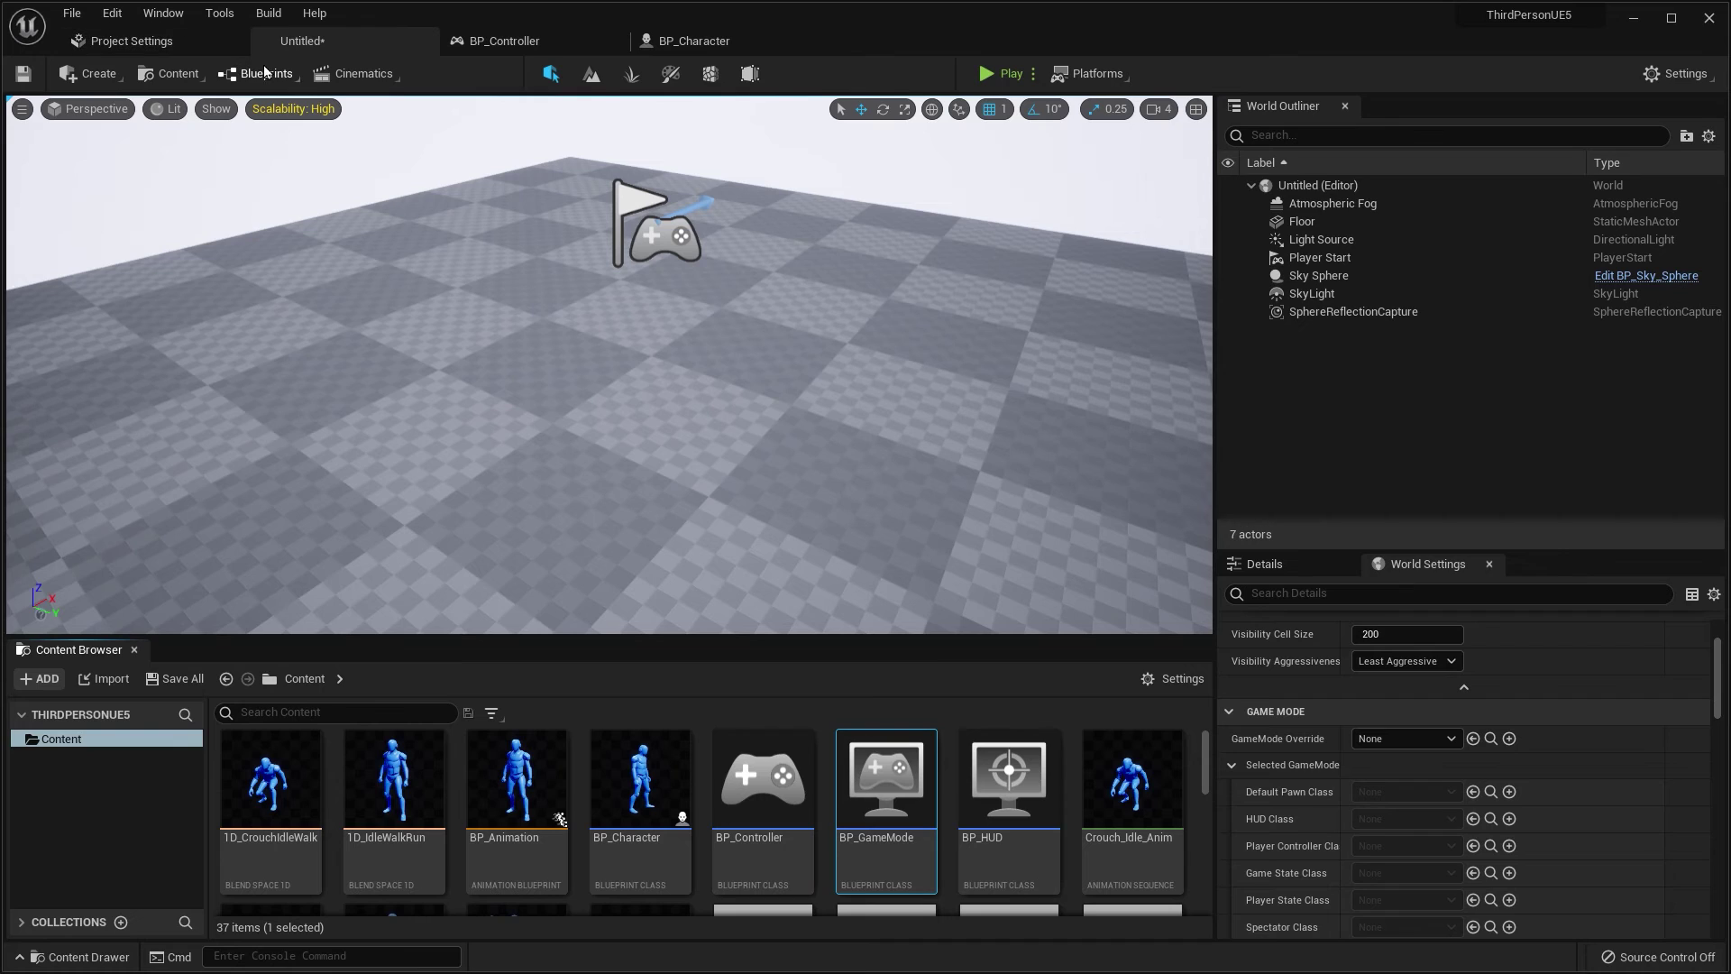
left_click(142, 40)
left_click(298, 41)
left_click(131, 40)
left_click(352, 42)
left_click(1263, 563)
left_click(1420, 563)
right_click_drag(716, 416, 559, 388)
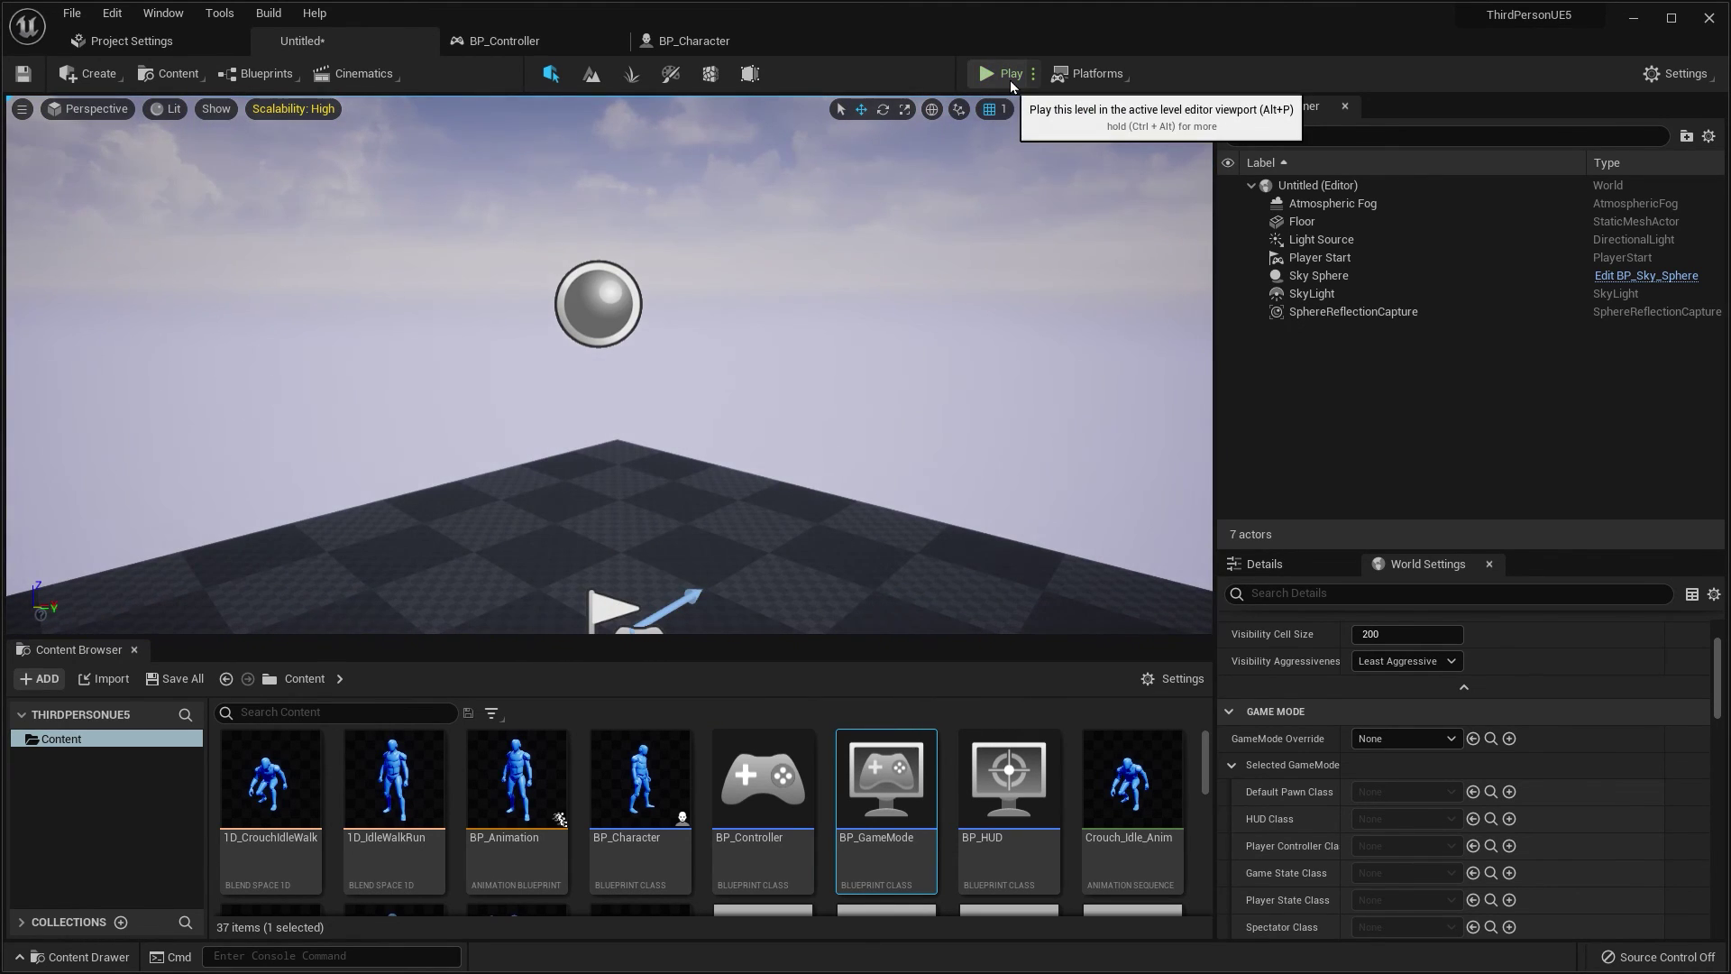